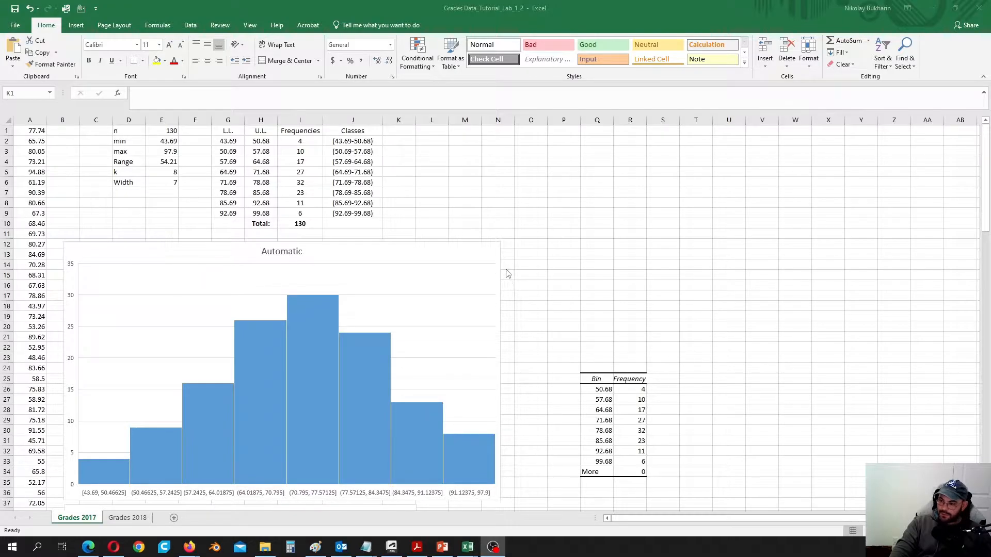
- Widen column K and enter the heading 'Ogive' in K1
{"action": "scroll", "coordinate": [507, 272], "scroll_direction": "down", "scroll_amount": 16}
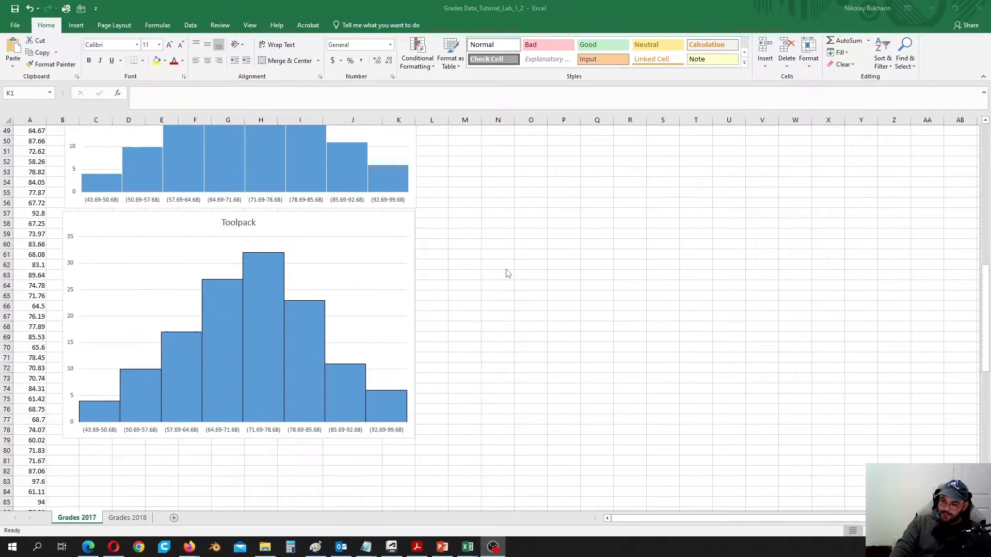
{"action": "scroll", "coordinate": [507, 273], "scroll_direction": "up", "scroll_amount": 6}
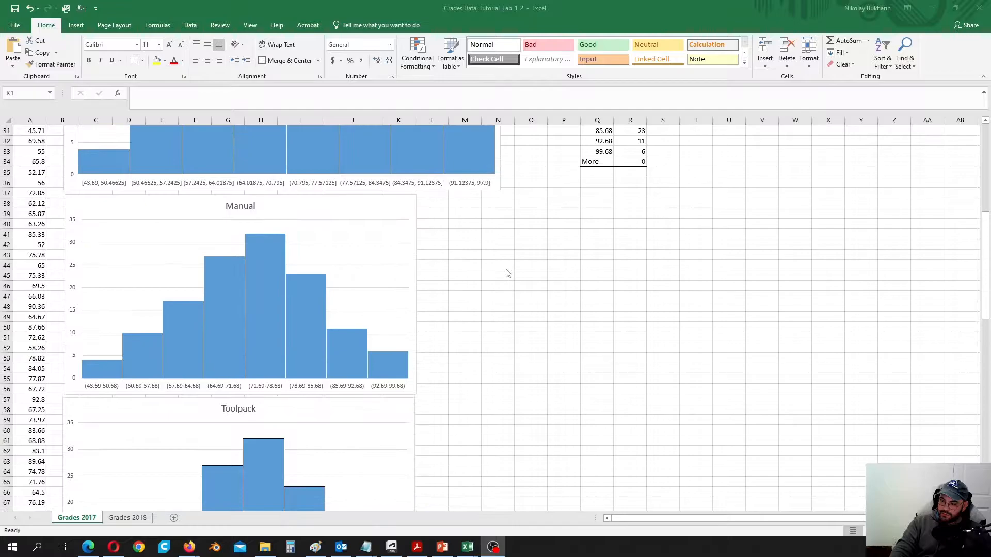
{"action": "scroll", "coordinate": [508, 273], "scroll_direction": "up", "scroll_amount": 10}
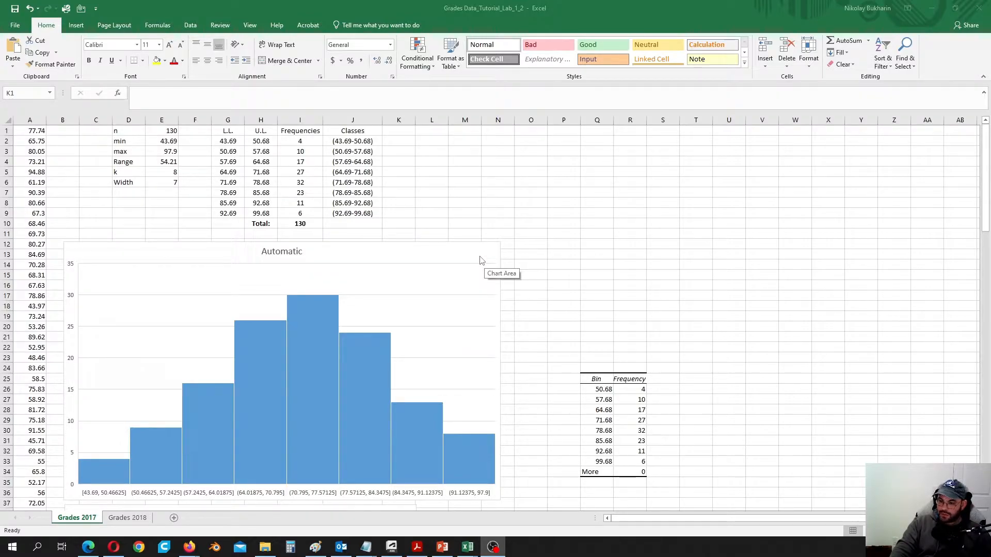
{"action": "left_click", "coordinate": [401, 132]}
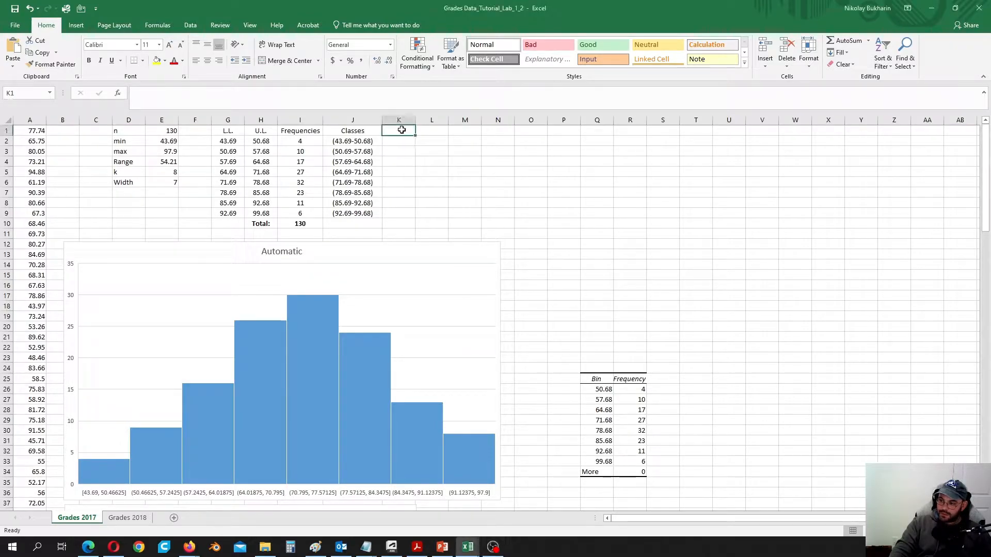
{"action": "left_click", "coordinate": [423, 150]}
{"action": "left_click_drag", "start_coordinate": [416, 120], "coordinate": [439, 120]}
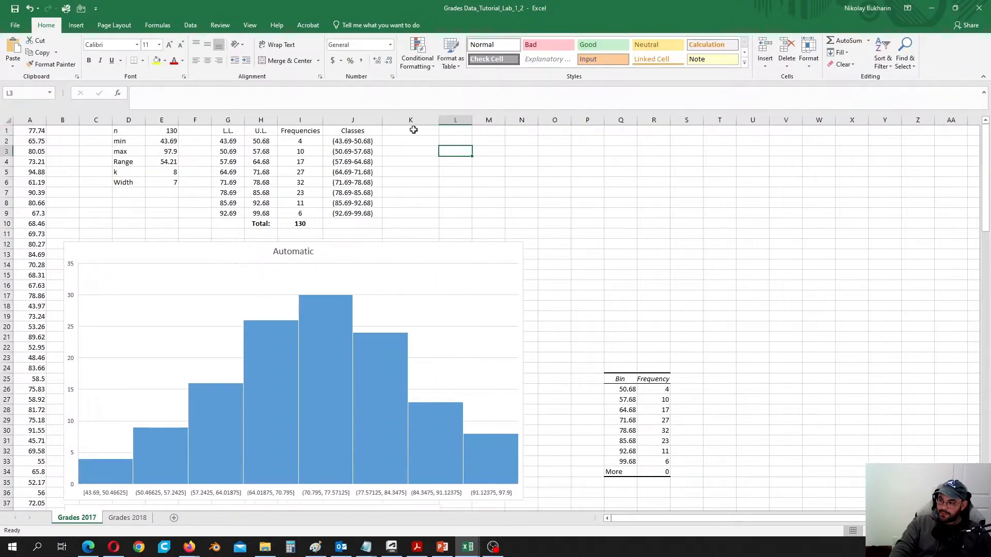
{"action": "double_click", "coordinate": [409, 130]}
{"action": "type", "text": "Ogive"}
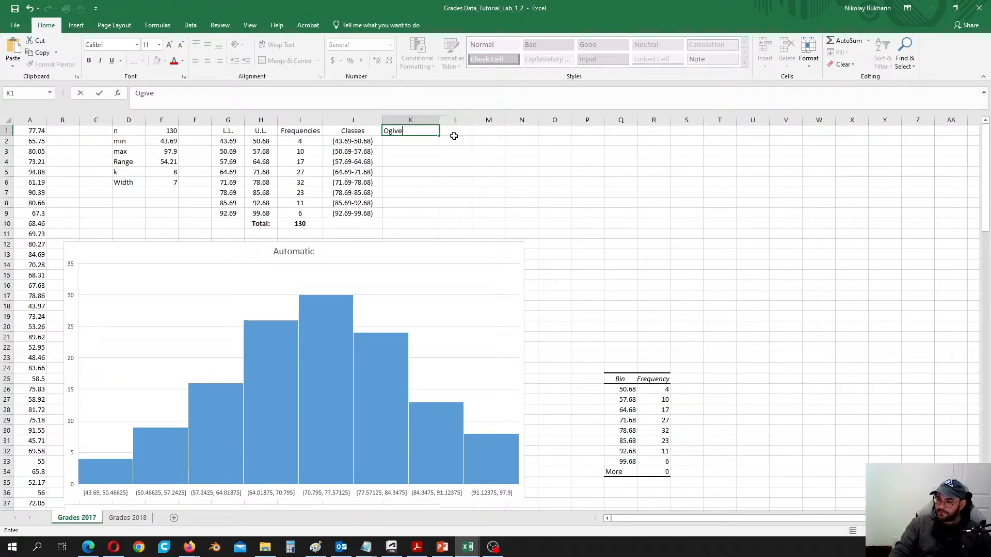
{"action": "left_click", "coordinate": [414, 140]}
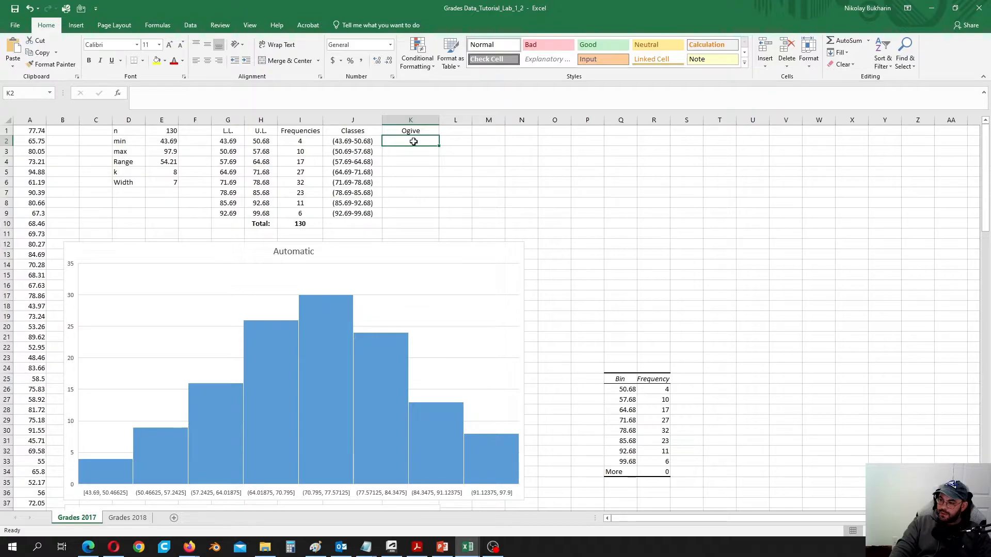
- Enter 0 in K2 and 4 in K3 as the first ogive values
{"action": "type", "text": "0"}
{"action": "key", "text": "Return"}
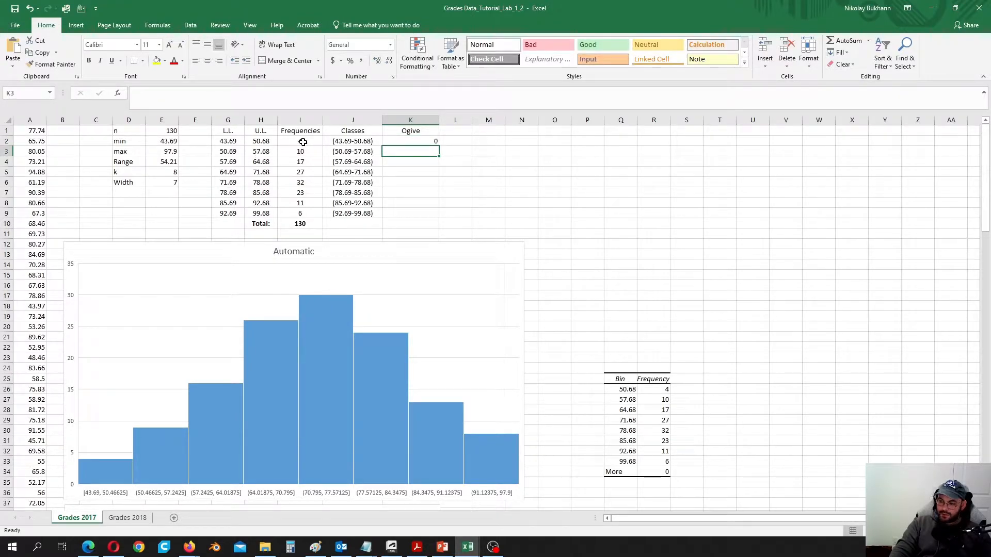
{"action": "type", "text": "4"}
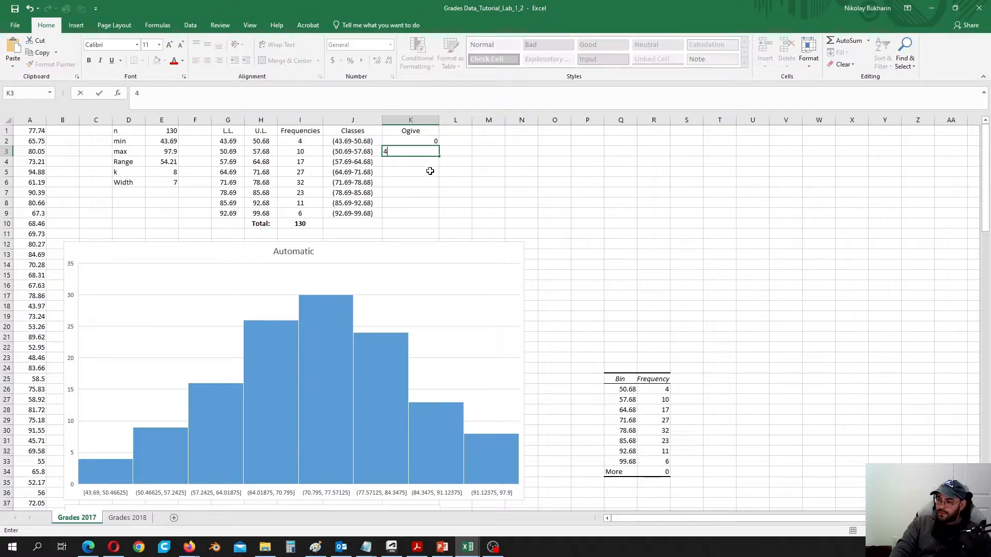
{"action": "key", "text": "Return"}
- Enter the running-total formula =K3+I3 in K4 and fill it down to K10
{"action": "type", "text": "="}
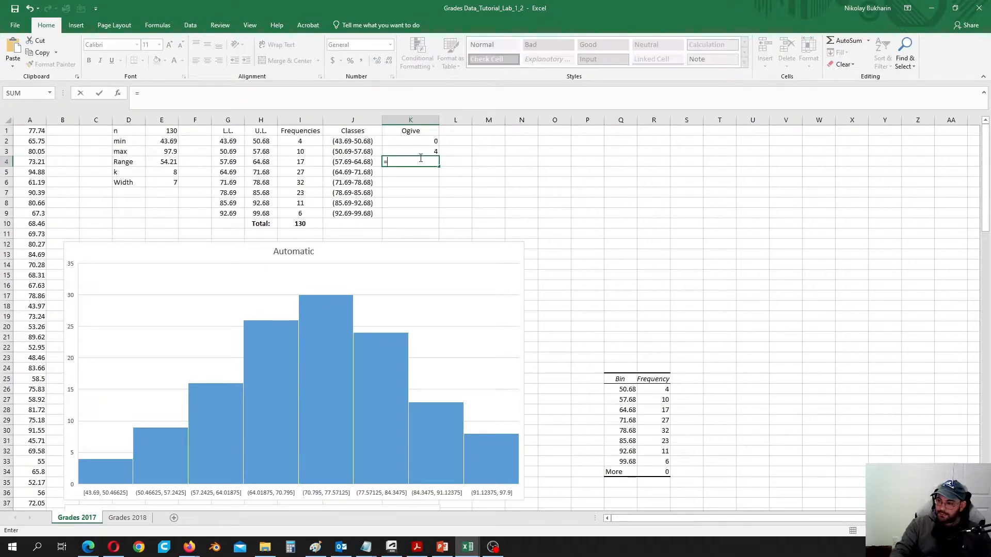
{"action": "left_click", "coordinate": [424, 150]}
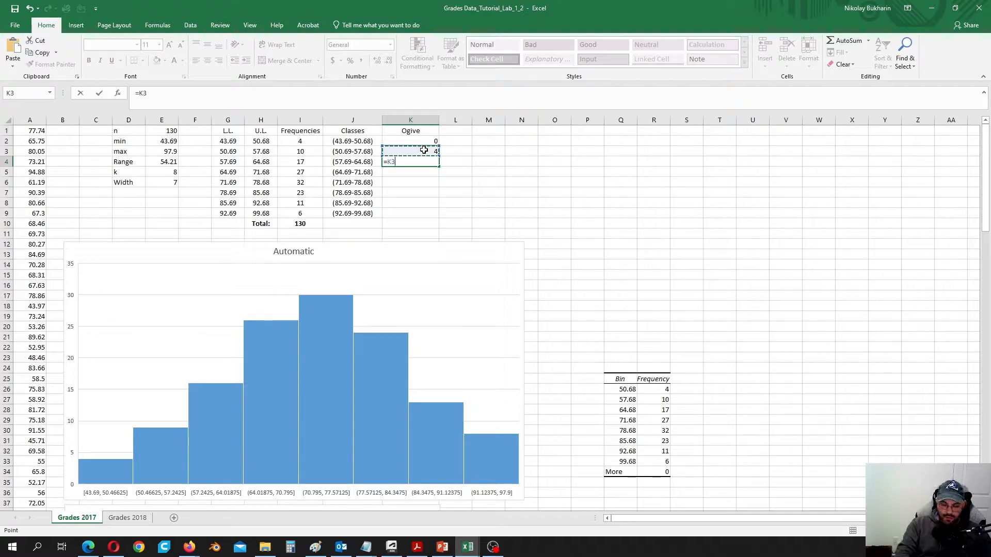
{"action": "type", "text": "+"}
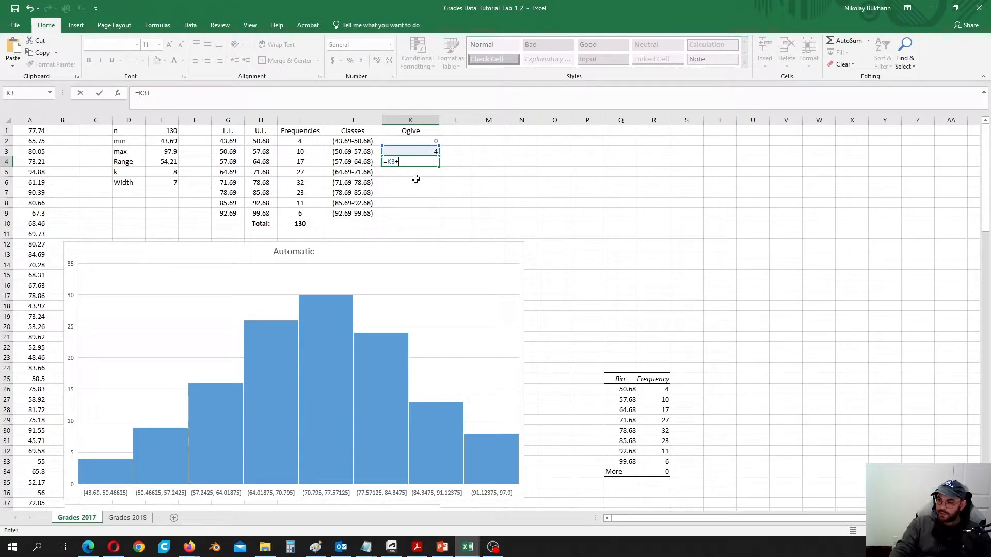
{"action": "left_click", "coordinate": [309, 151]}
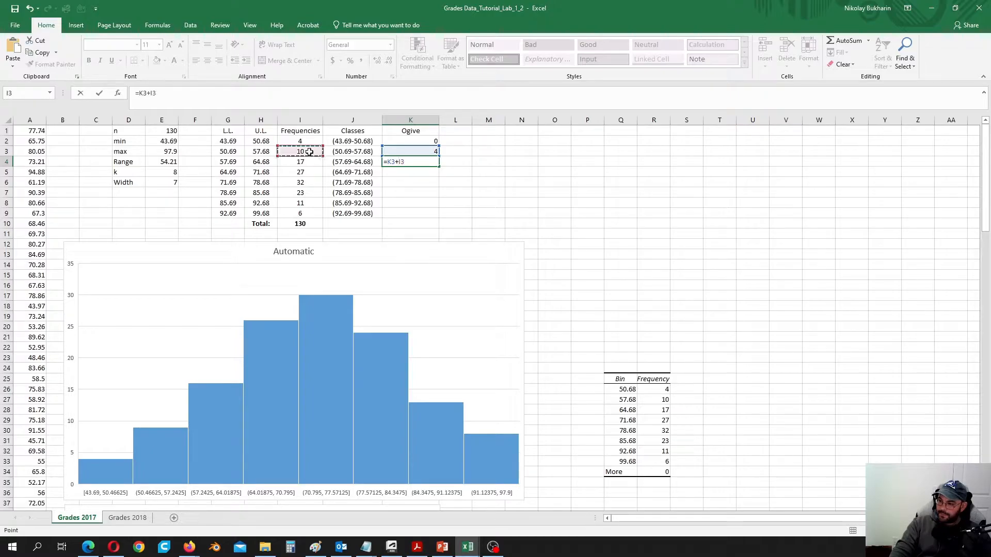
{"action": "key", "text": "Return"}
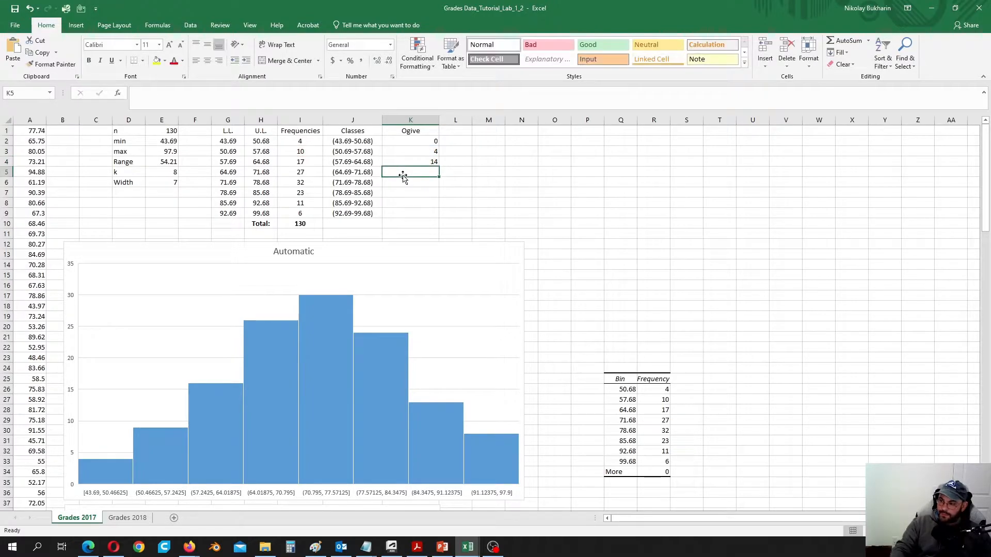
{"action": "left_click", "coordinate": [433, 162]}
{"action": "left_click_drag", "start_coordinate": [438, 166], "coordinate": [440, 227]}
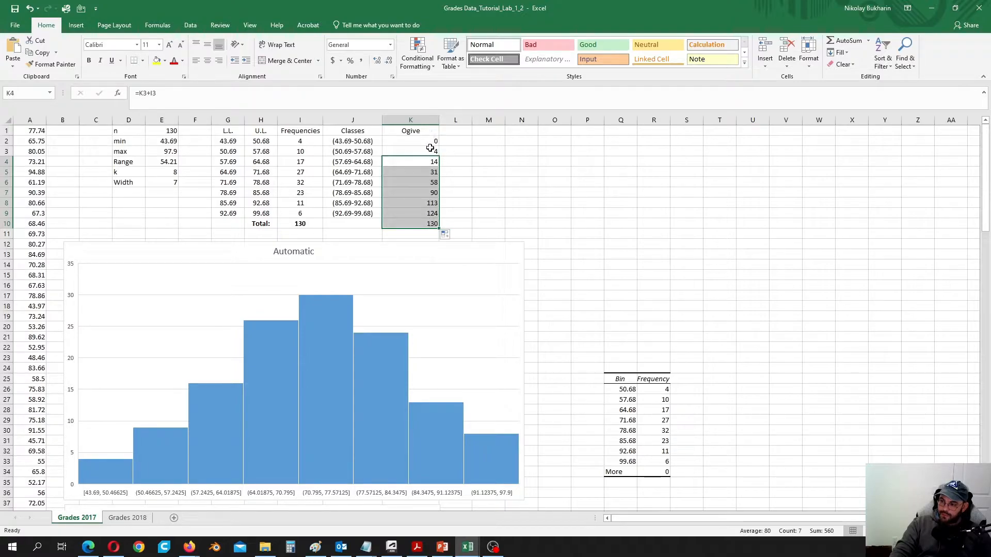
{"action": "left_click", "coordinate": [457, 152]}
{"action": "left_click", "coordinate": [433, 152]}
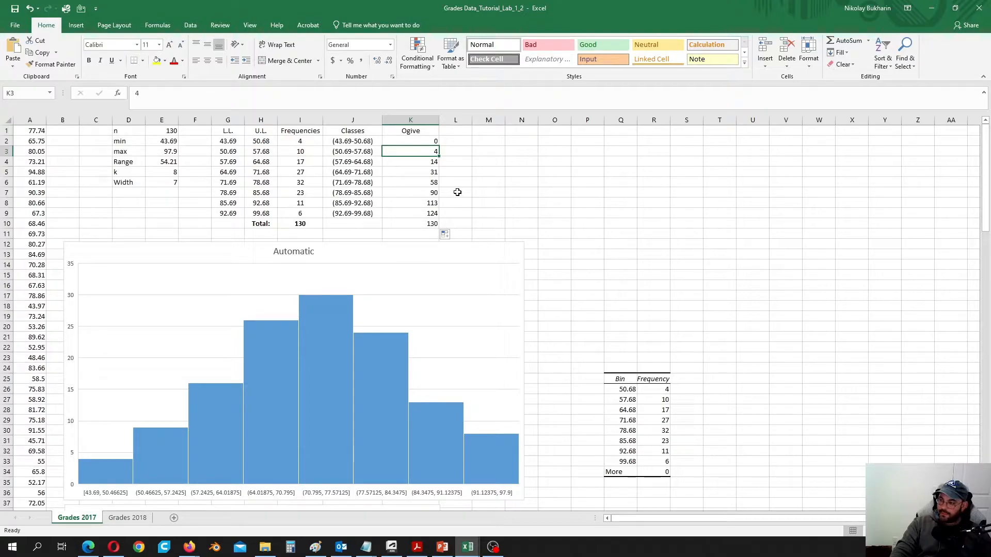
- Centre the Ogive column values in K1:K10
{"action": "left_click_drag", "start_coordinate": [411, 131], "coordinate": [417, 224]}
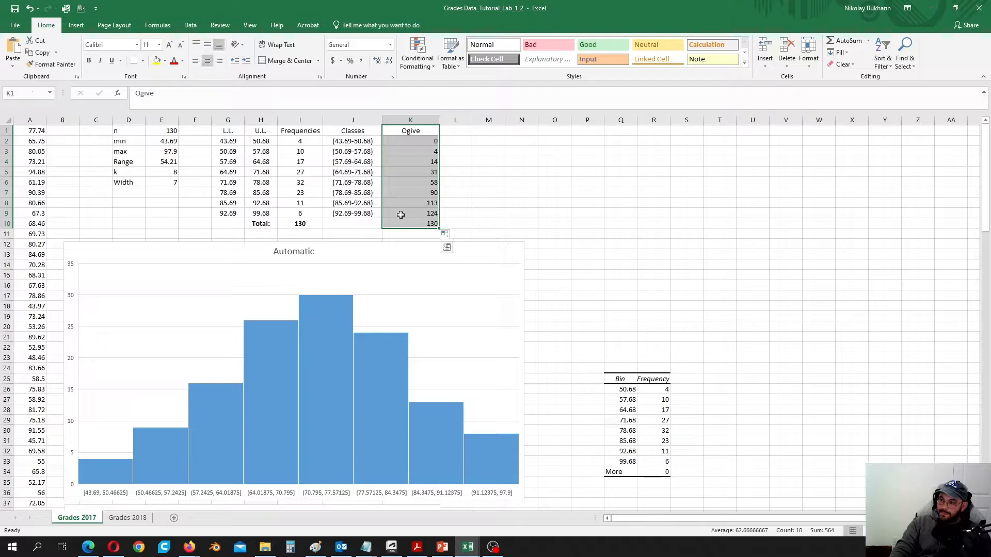
{"action": "left_click", "coordinate": [207, 62]}
{"action": "left_click", "coordinate": [207, 62]}
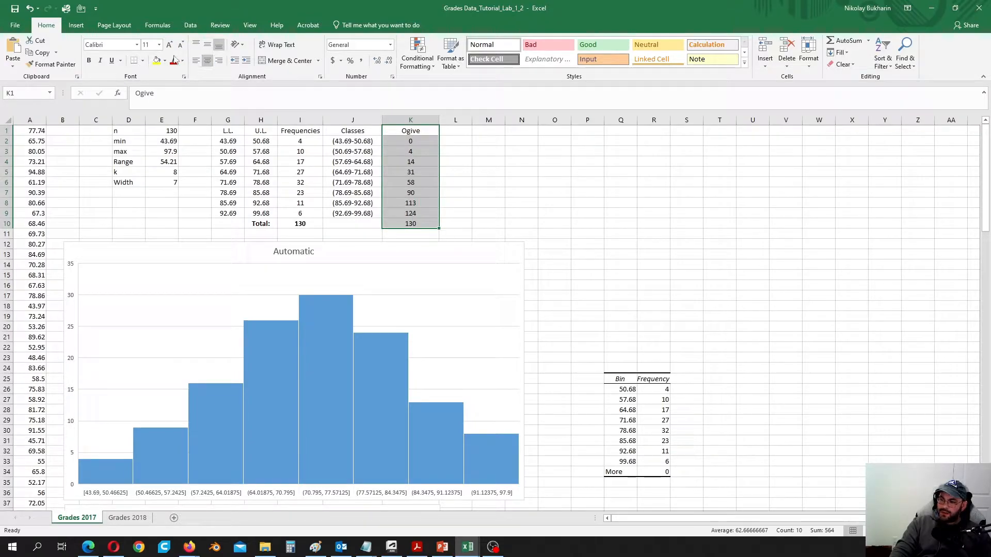
- Insert a 2-D line chart of the Ogive values and place it right of the histogram
{"action": "left_click", "coordinate": [76, 25]}
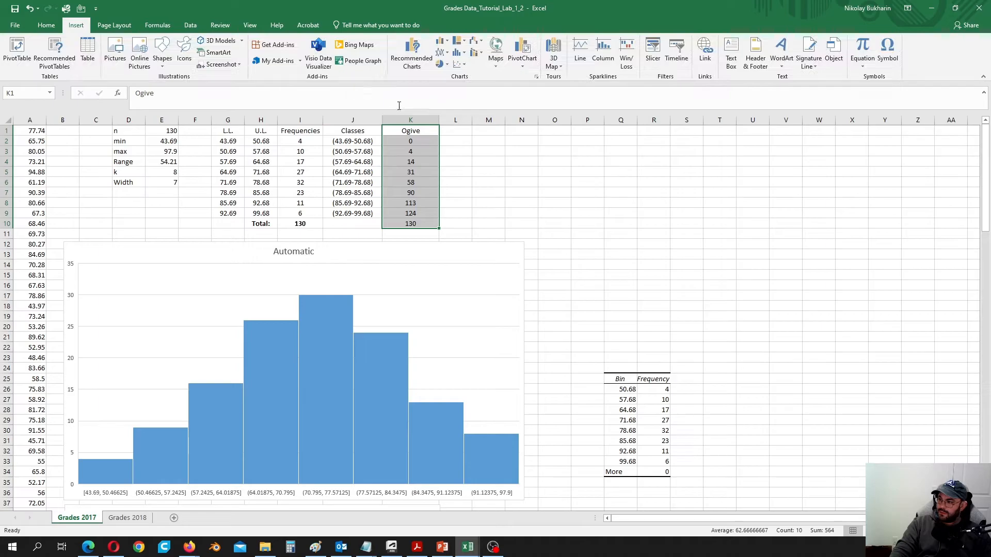
{"action": "left_click", "coordinate": [446, 54]}
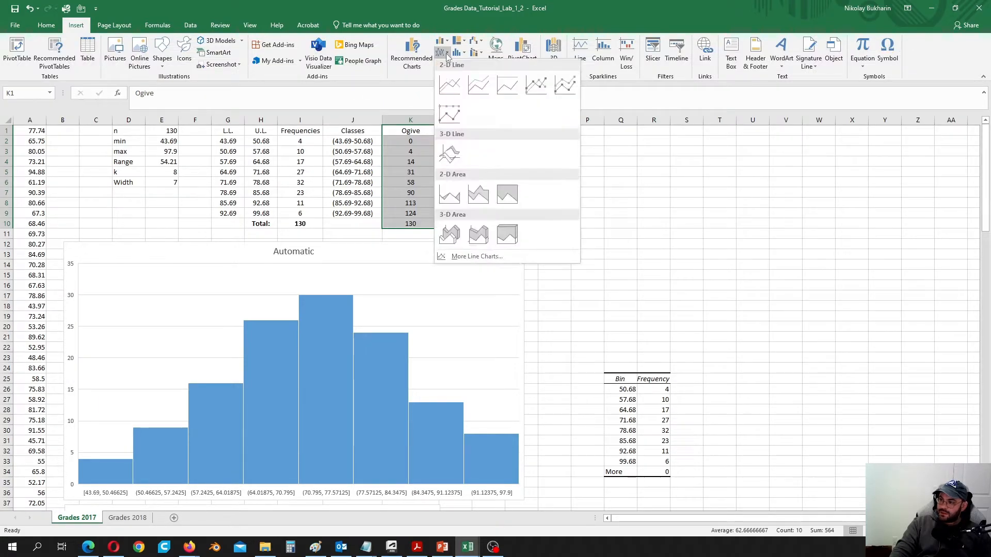
{"action": "left_click", "coordinate": [450, 86]}
{"action": "left_click_drag", "start_coordinate": [551, 247], "coordinate": [712, 191]}
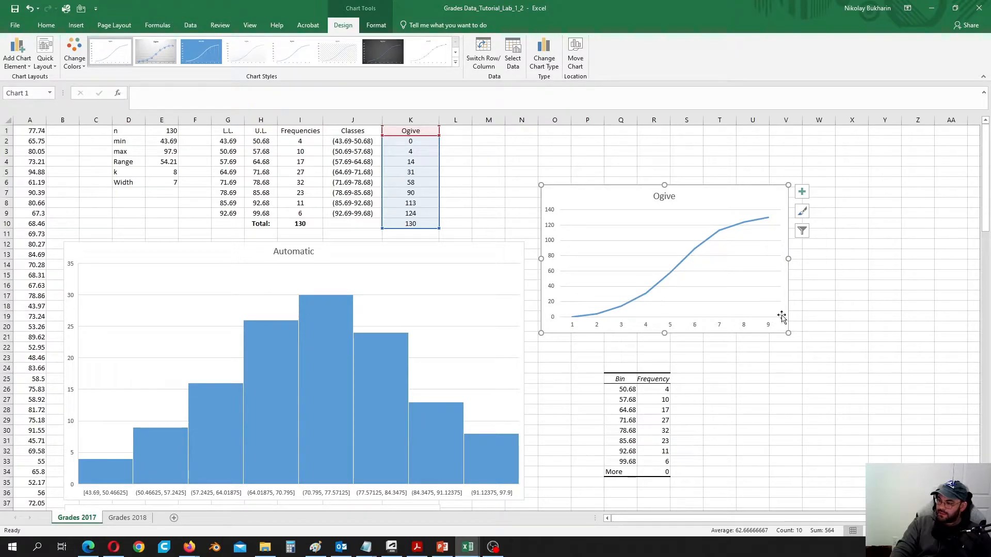
- Apply the blue chart style with data labels to the Ogive line chart
{"action": "left_click", "coordinate": [802, 212]}
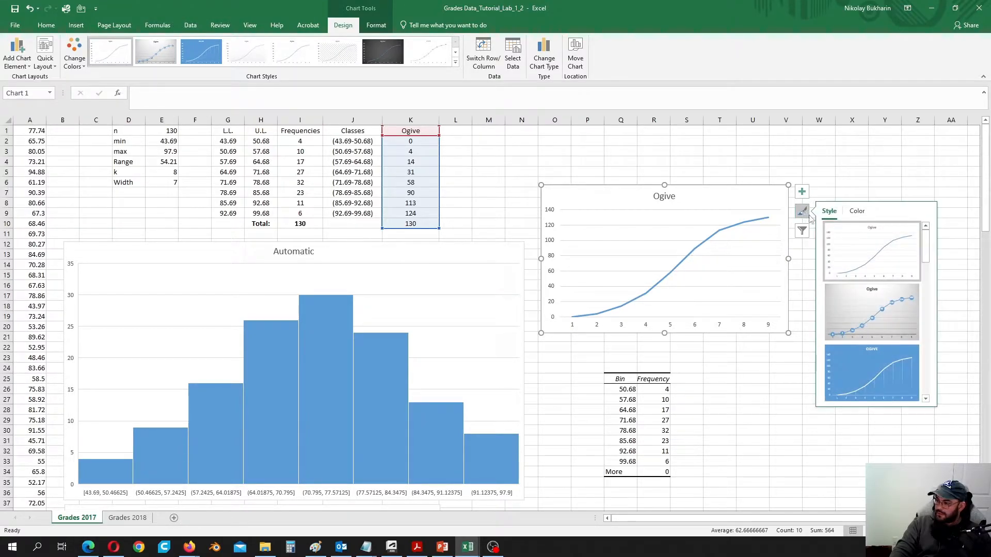
{"action": "scroll", "coordinate": [857, 320], "scroll_direction": "down", "scroll_amount": 5}
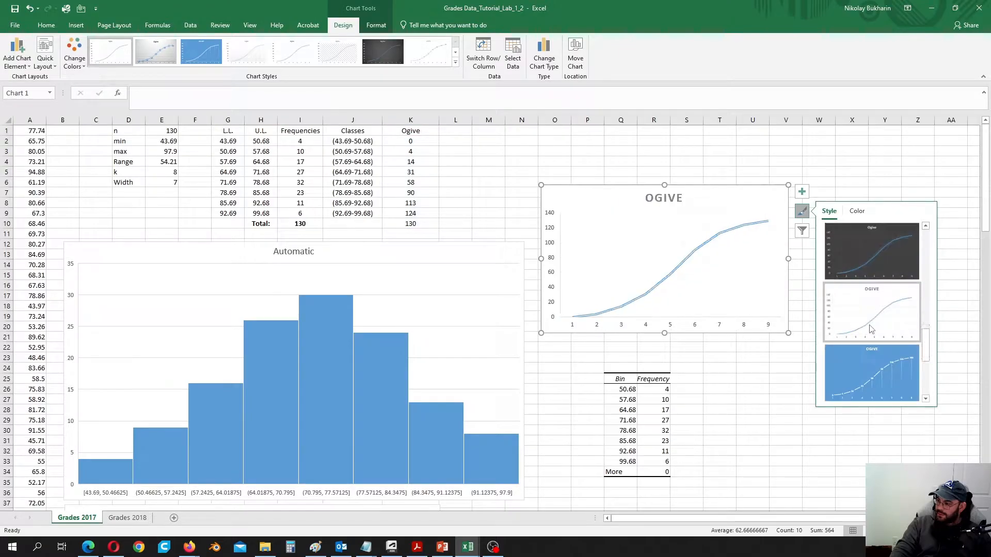
{"action": "left_click", "coordinate": [871, 382]}
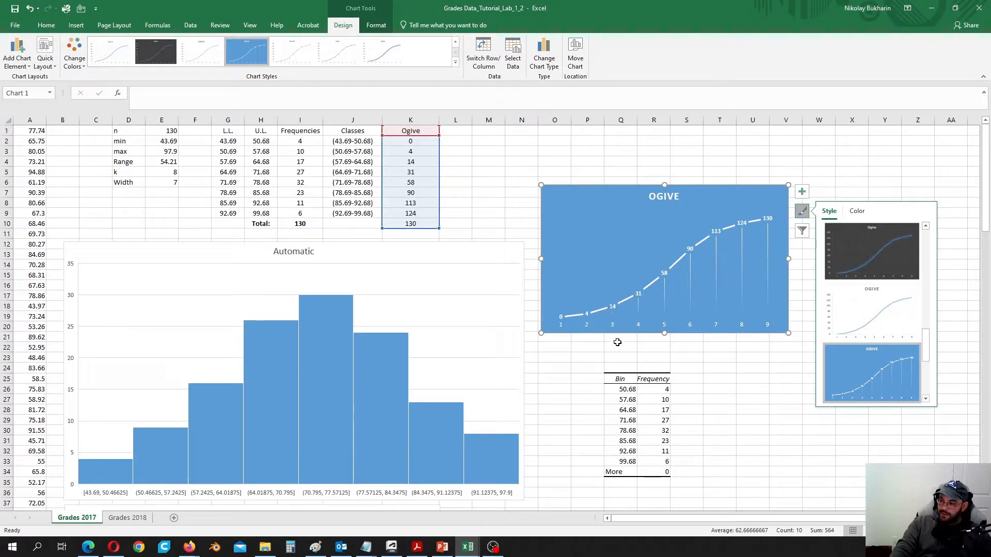
- Set the Ogive chart's horizontal axis labels to the class boundaries 43.69 through 99.68
{"action": "right_click", "coordinate": [602, 242]}
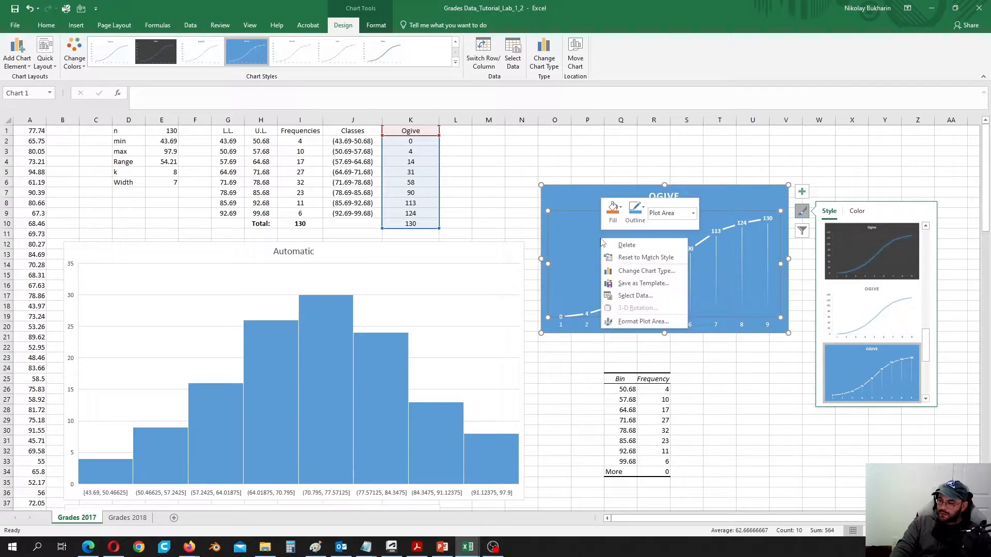
{"action": "left_click", "coordinate": [641, 296]}
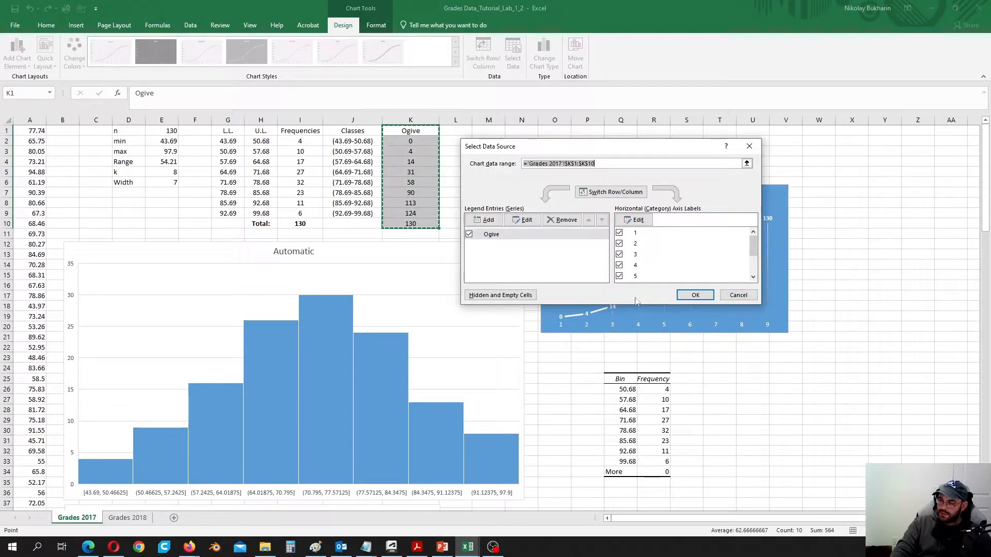
{"action": "left_click", "coordinate": [638, 221]}
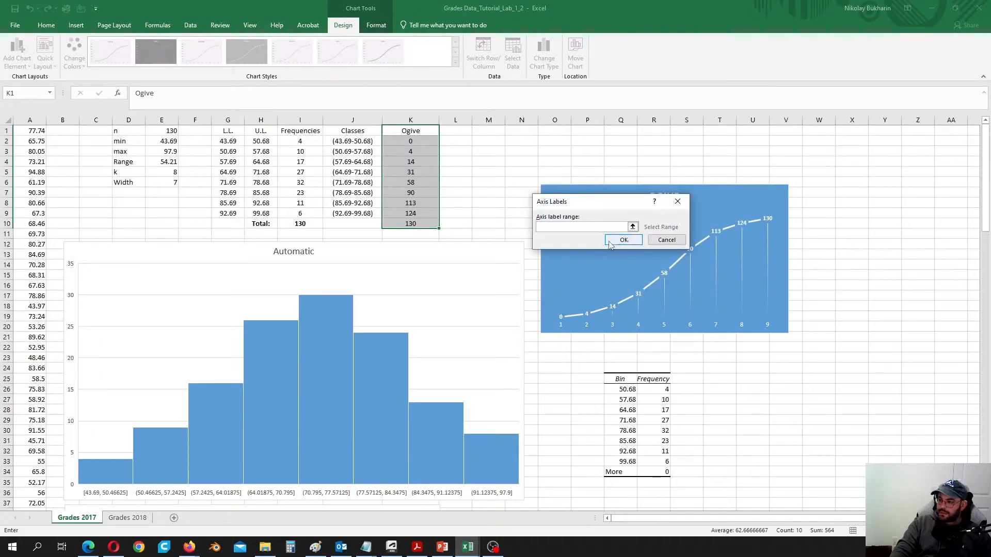
{"action": "left_click", "coordinate": [233, 143]}
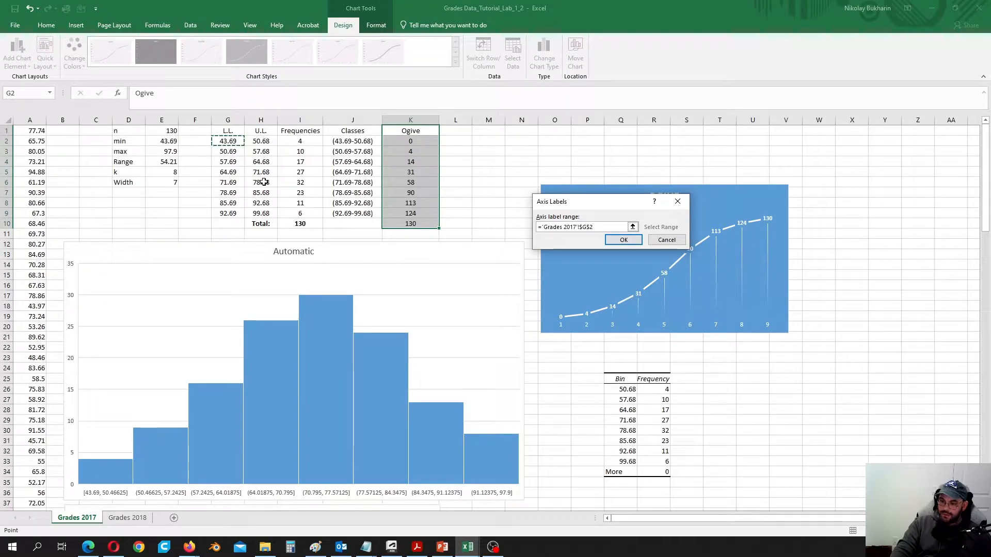
{"action": "left_click_drag", "start_coordinate": [266, 141], "coordinate": [261, 213]}
{"action": "left_click", "coordinate": [264, 151], "text": "ctrl"}
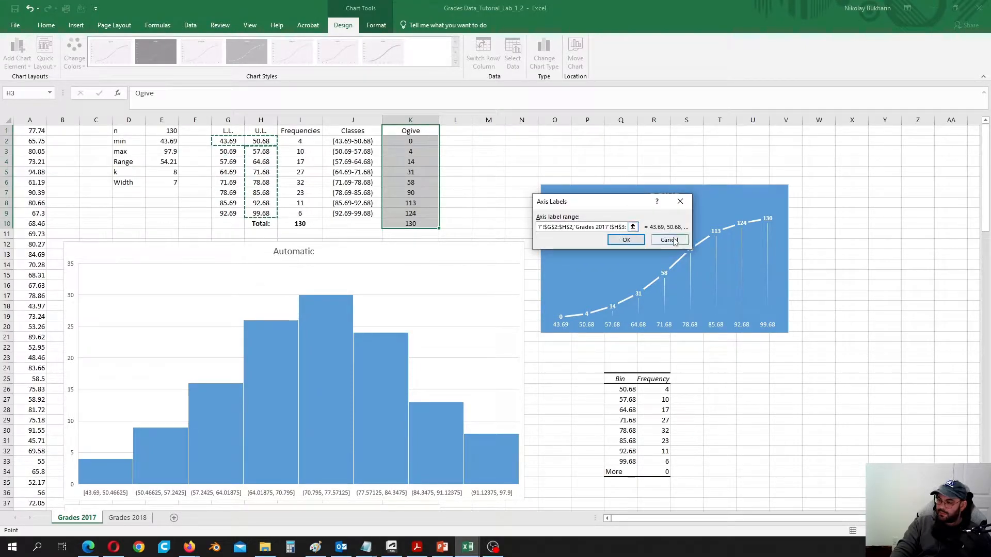
{"action": "left_click", "coordinate": [623, 240]}
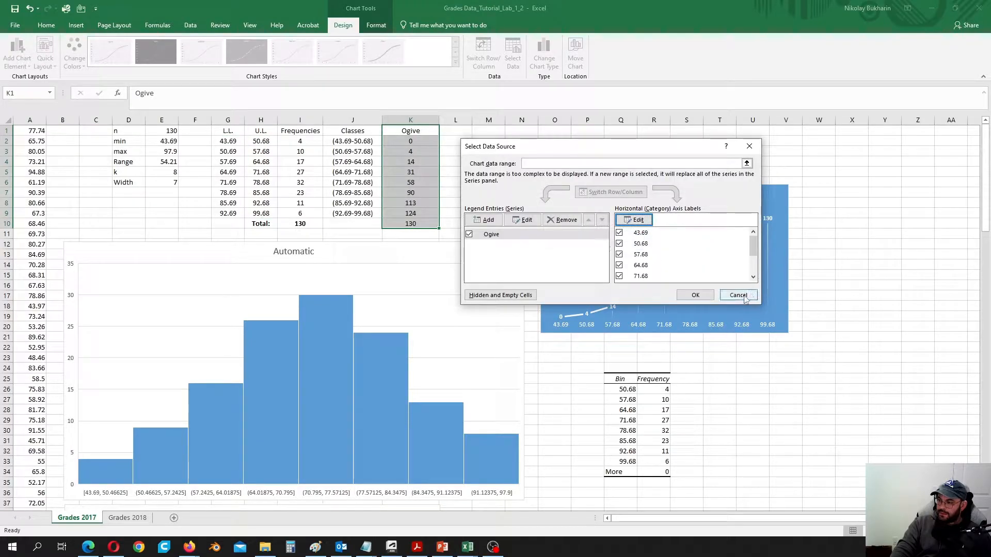
{"action": "left_click", "coordinate": [695, 294]}
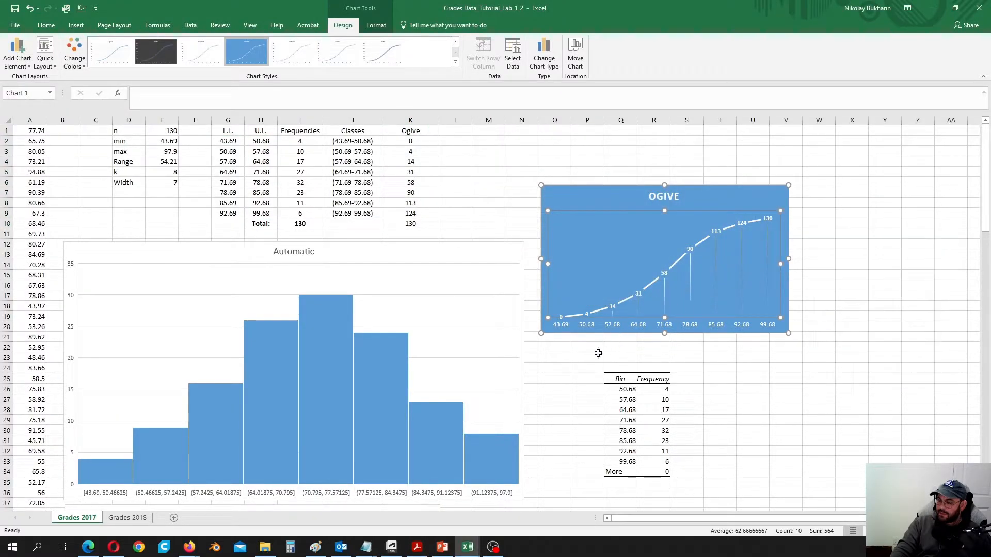
{"action": "left_click", "coordinate": [586, 356]}
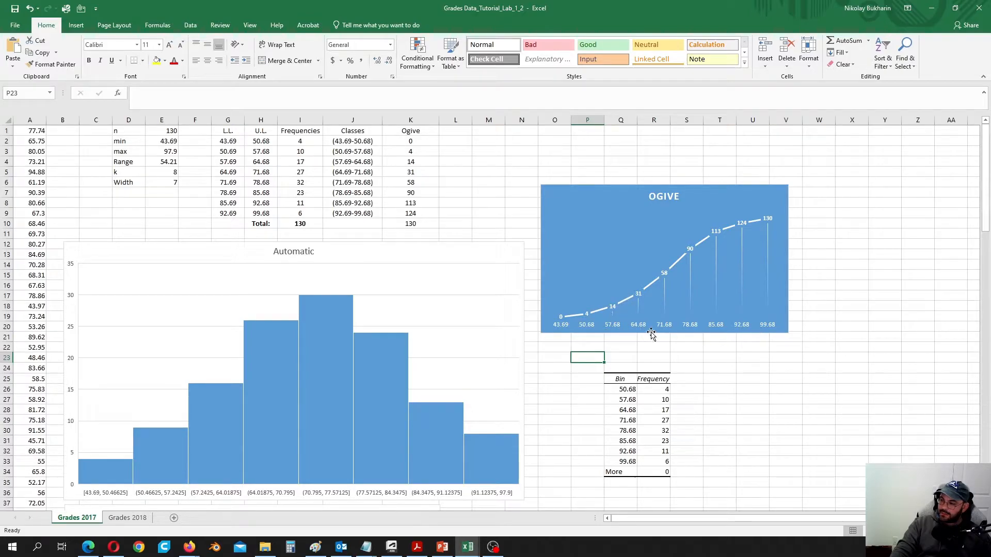
- Enter the heading 'Ogive %' in L1
{"action": "double_click", "coordinate": [452, 131]}
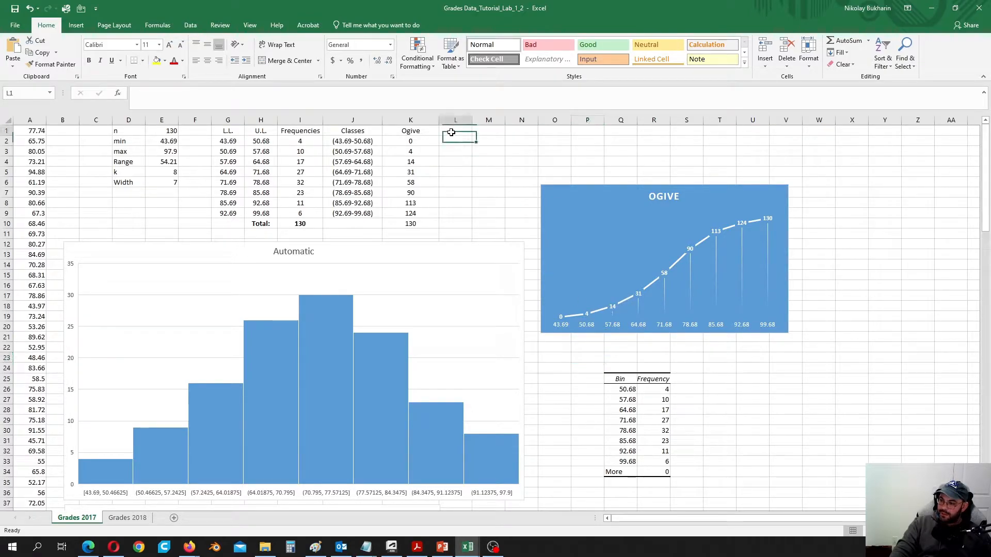
{"action": "type", "text": "Og"}
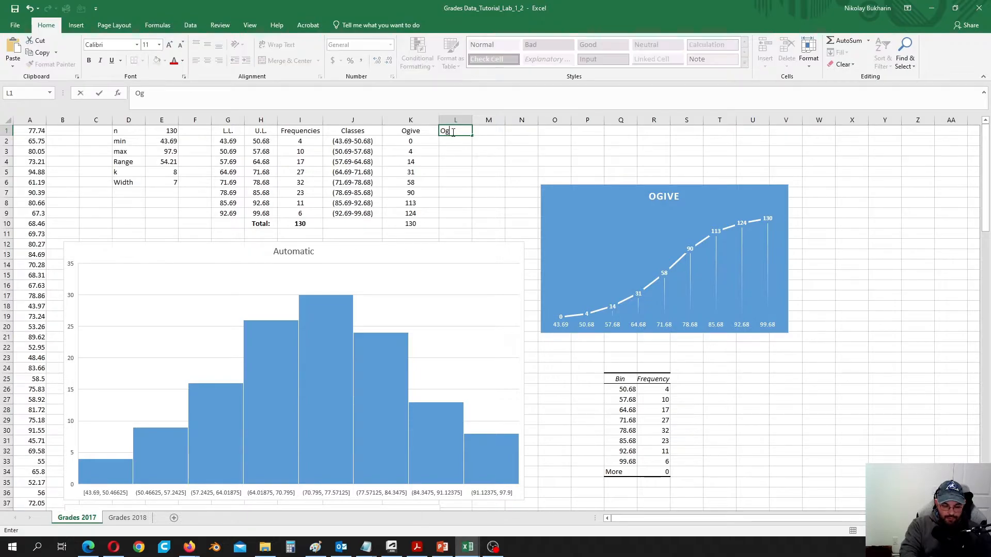
{"action": "type", "text": "ive"}
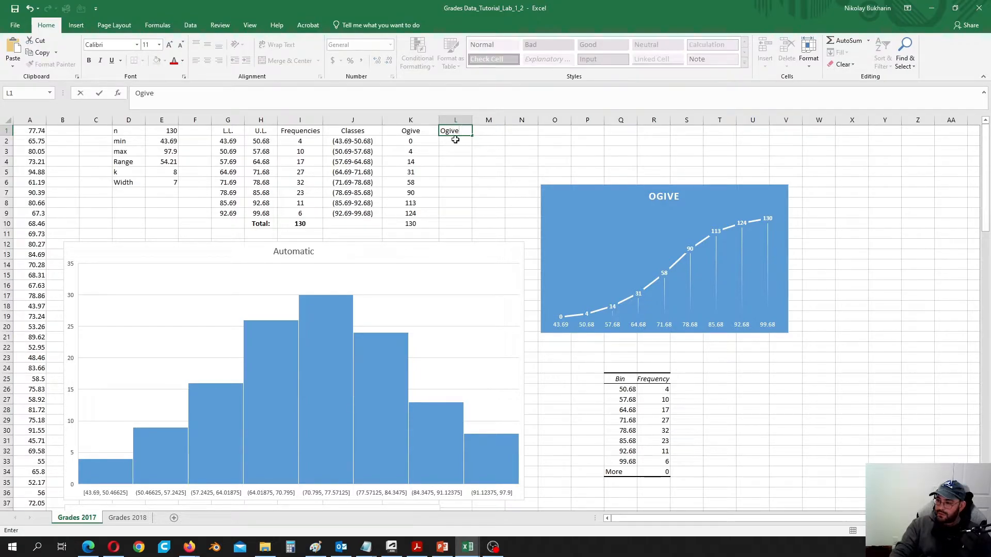
{"action": "key", "text": "Return"}
{"action": "left_click", "coordinate": [457, 130]}
{"action": "double_click", "coordinate": [464, 130]}
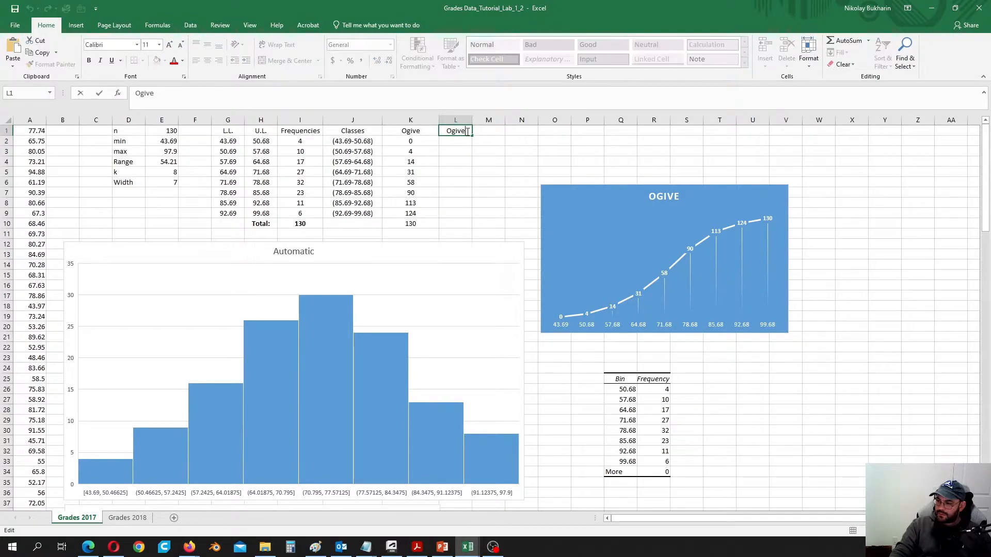
{"action": "type", "text": "%"}
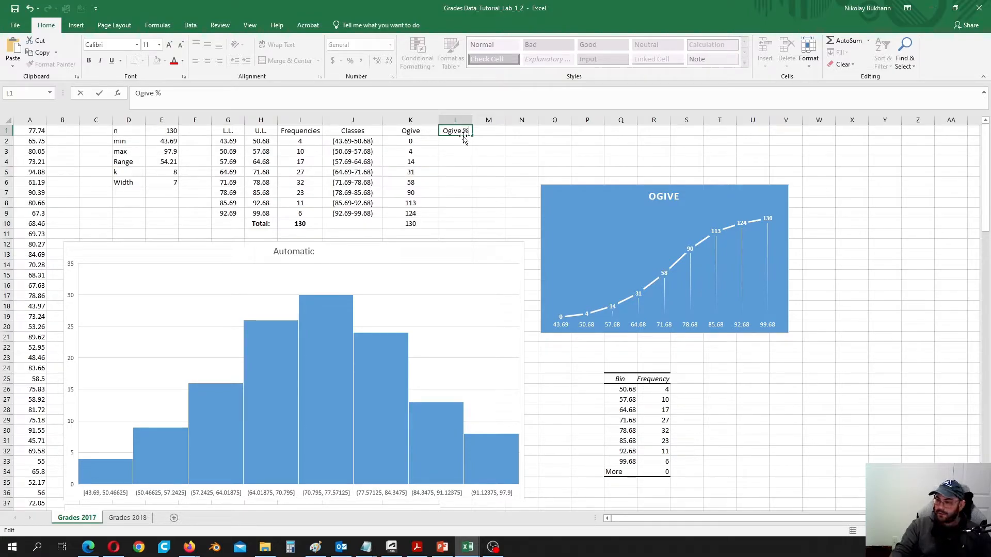
{"action": "key", "text": "Return"}
{"action": "key", "text": "shift+Left"}
- Enter 0 in L2 and the formula =K3/$E$1 in L3
{"action": "left_click", "coordinate": [461, 143]}
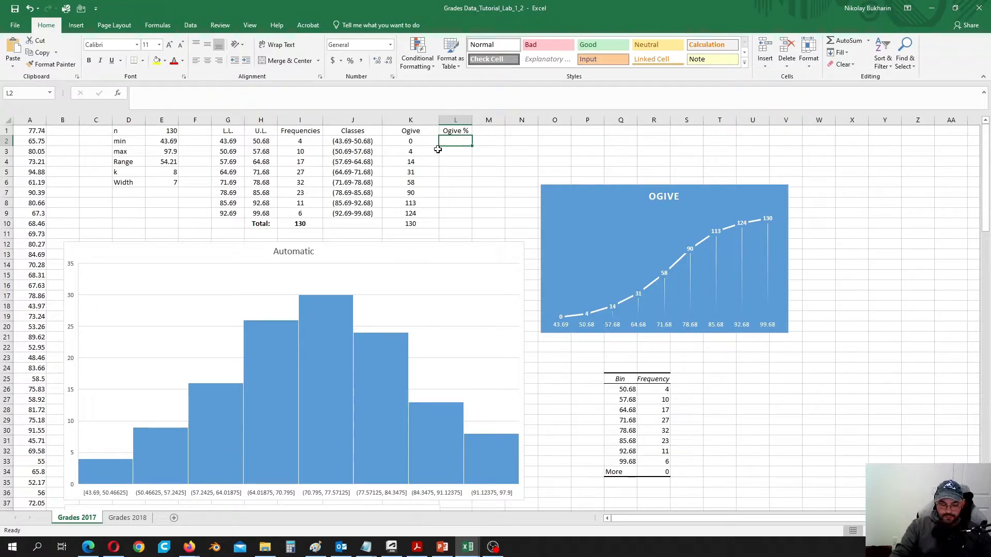
{"action": "type", "text": "0"}
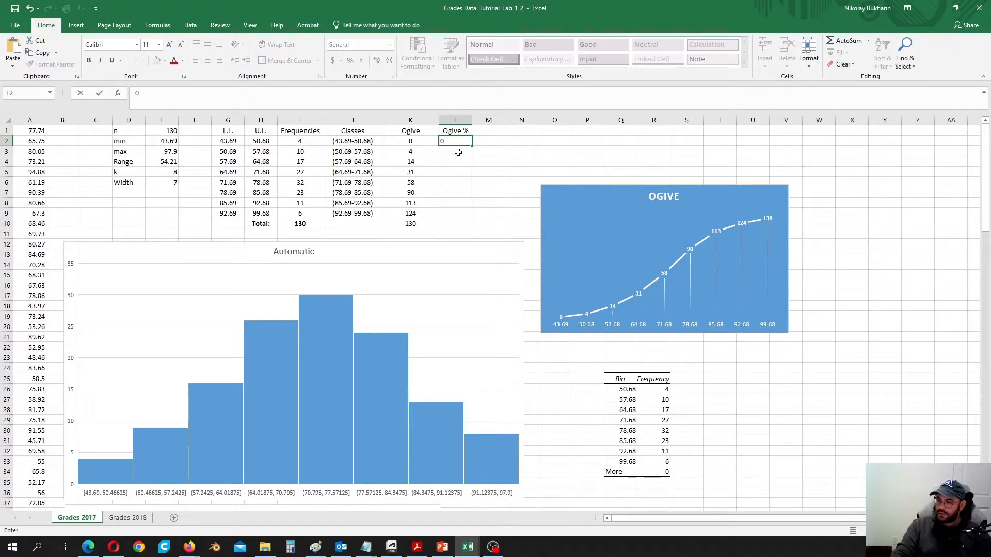
{"action": "key", "text": "Return"}
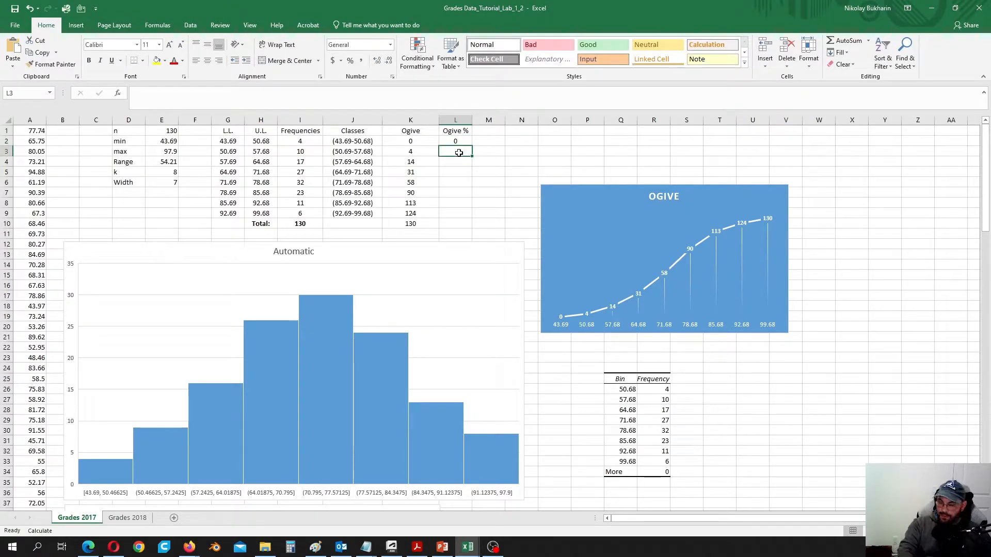
{"action": "type", "text": "="}
{"action": "left_click", "coordinate": [405, 149]}
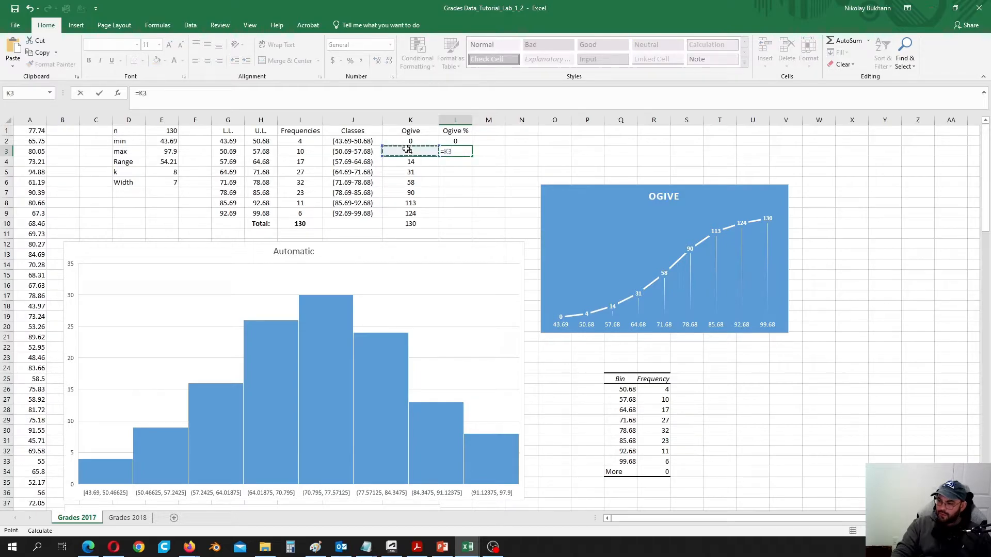
{"action": "type", "text": "/"}
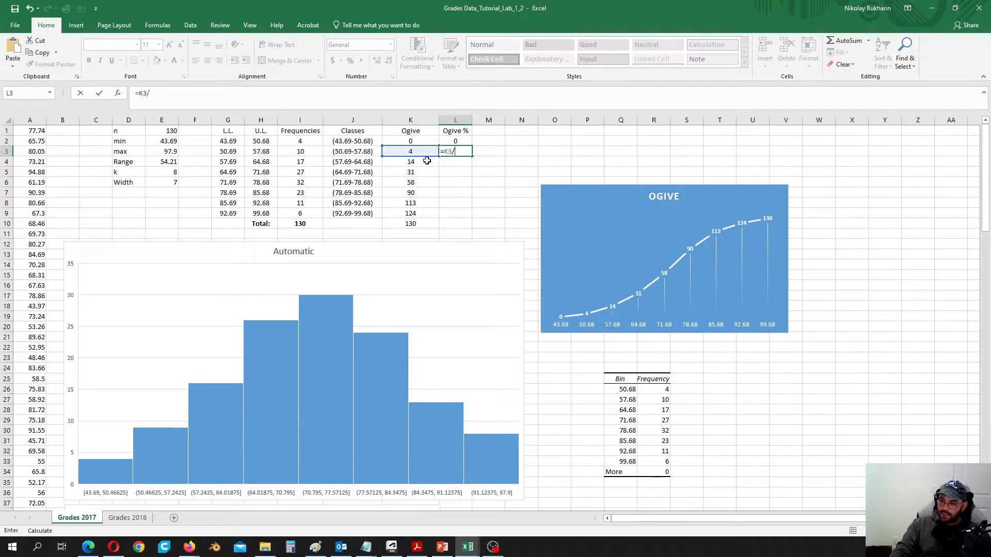
{"action": "left_click", "coordinate": [161, 131]}
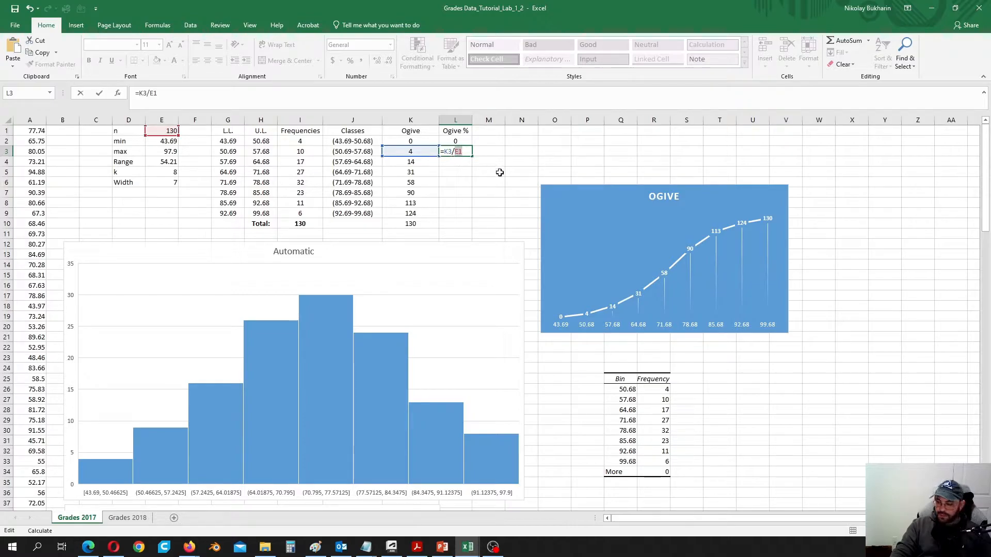
{"action": "key", "text": "F4"}
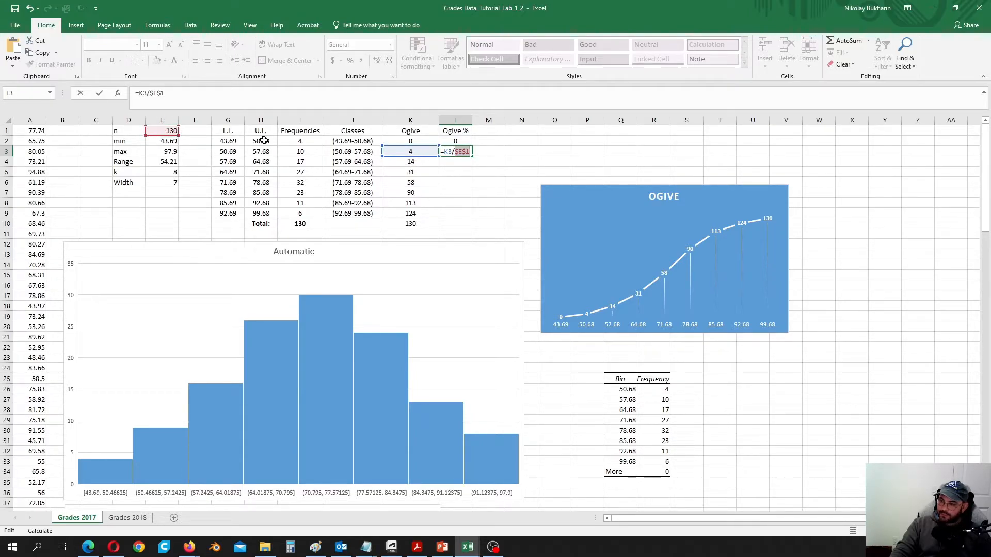
{"action": "key", "text": "Return"}
- Fill the Ogive % formula down to L10 and select L2:L10
{"action": "left_click", "coordinate": [458, 152]}
{"action": "left_click_drag", "start_coordinate": [473, 157], "coordinate": [473, 229]}
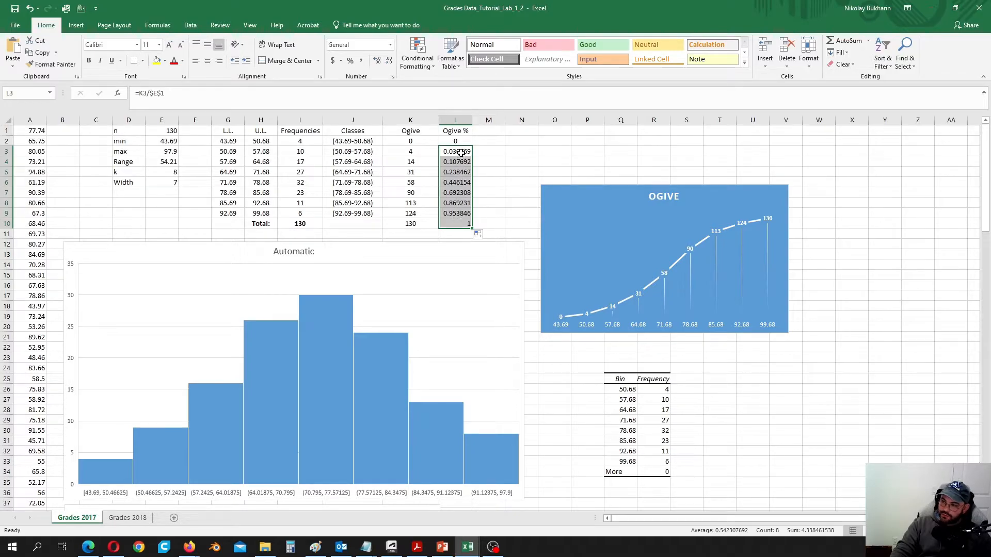
{"action": "left_click_drag", "start_coordinate": [461, 142], "coordinate": [461, 223]}
- Format L2:L10 as percentages with two decimals and centre them
{"action": "right_click", "coordinate": [460, 185]}
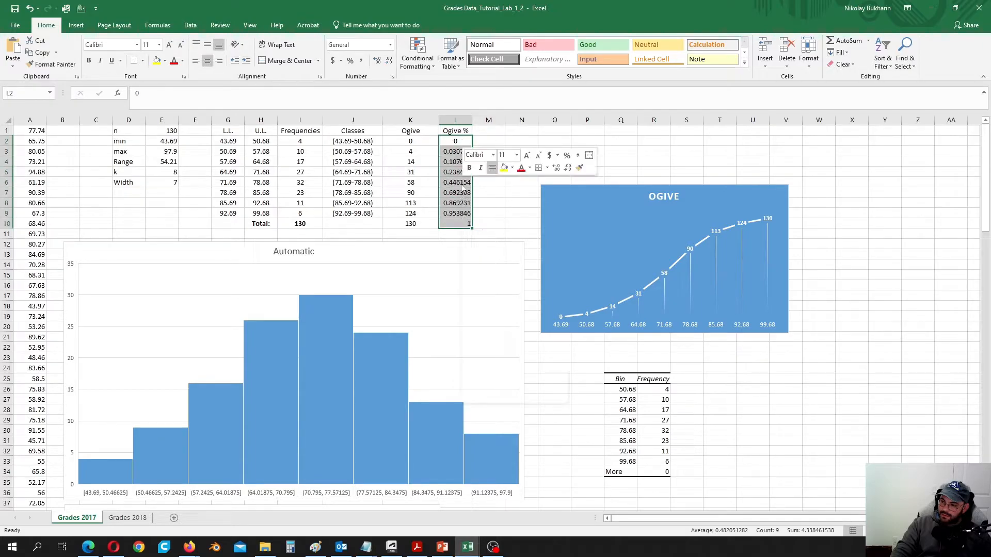
{"action": "left_click", "coordinate": [486, 360]}
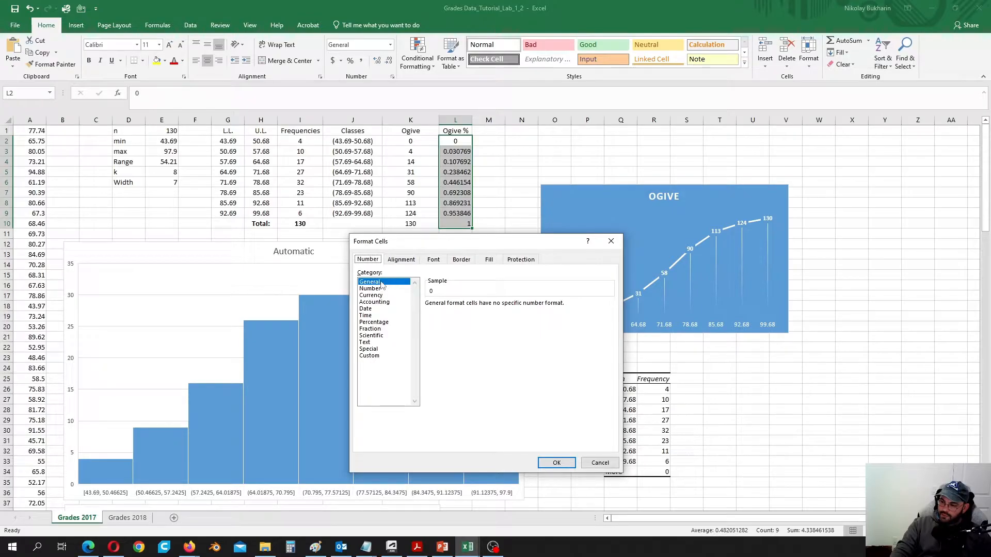
{"action": "left_click", "coordinate": [374, 323]}
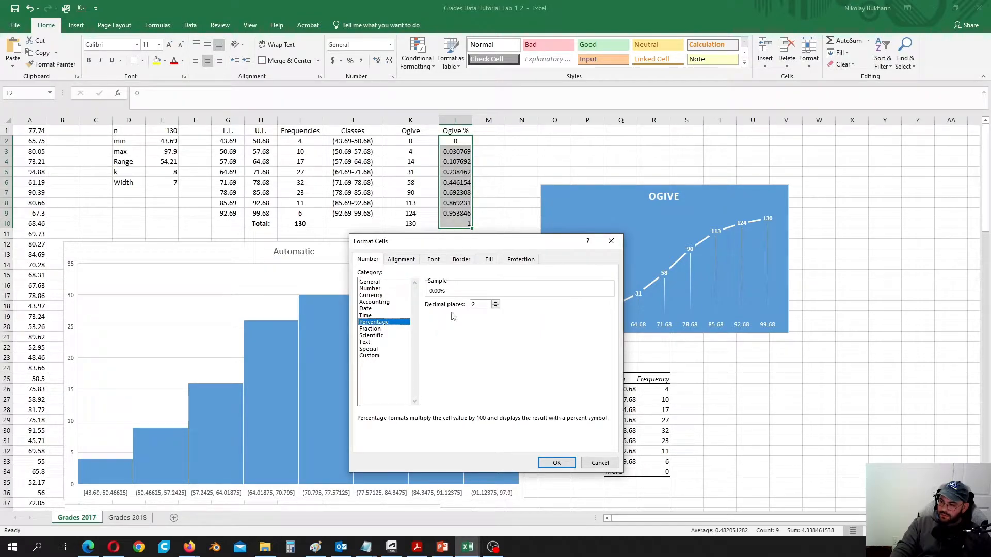
{"action": "left_click", "coordinate": [556, 462]}
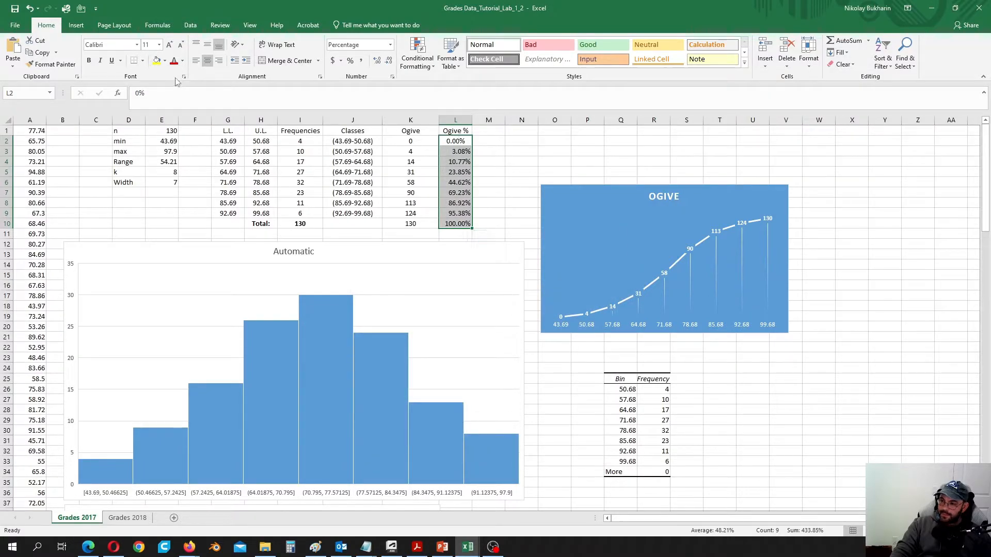
{"action": "left_click", "coordinate": [207, 63]}
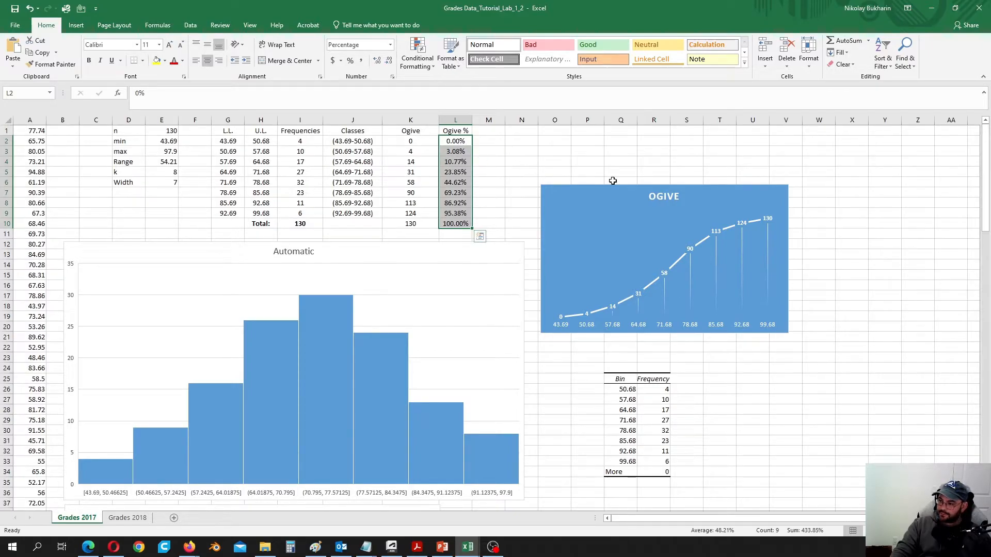
{"action": "scroll", "coordinate": [657, 265], "scroll_direction": "down", "scroll_amount": 1}
{"action": "scroll", "coordinate": [657, 266], "scroll_direction": "up", "scroll_amount": 1}
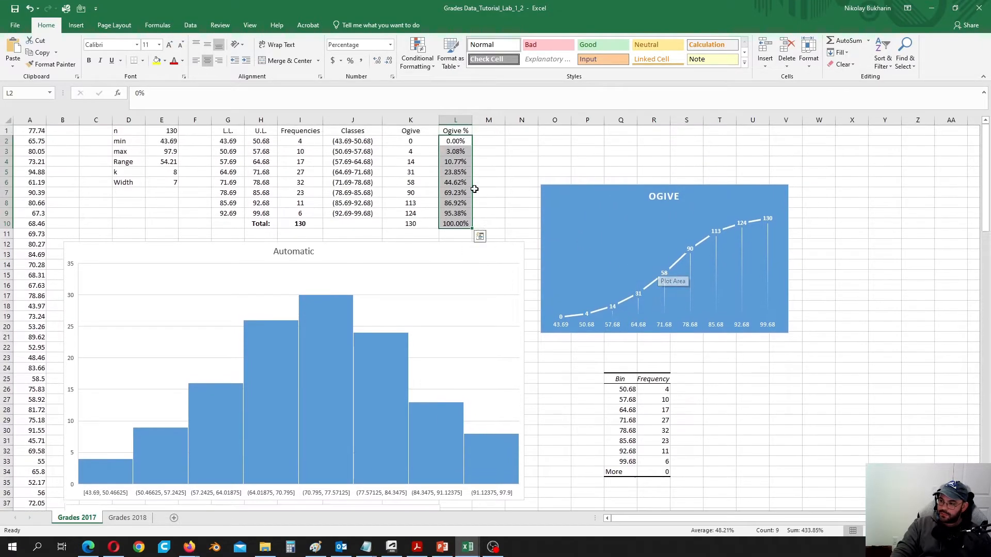
- Insert a line chart of the Ogive % values titled 'Ogive'
{"action": "left_click", "coordinate": [76, 25]}
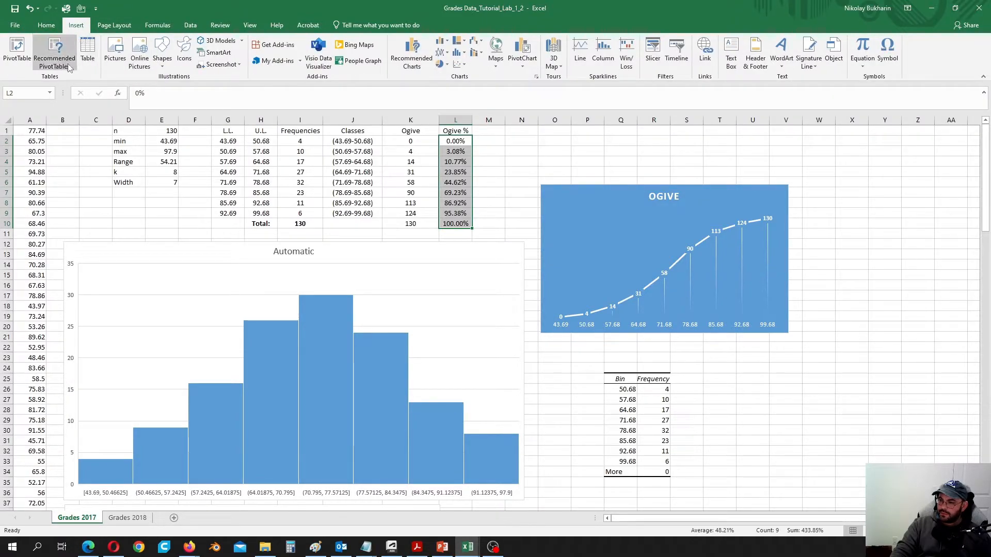
{"action": "left_click", "coordinate": [448, 53]}
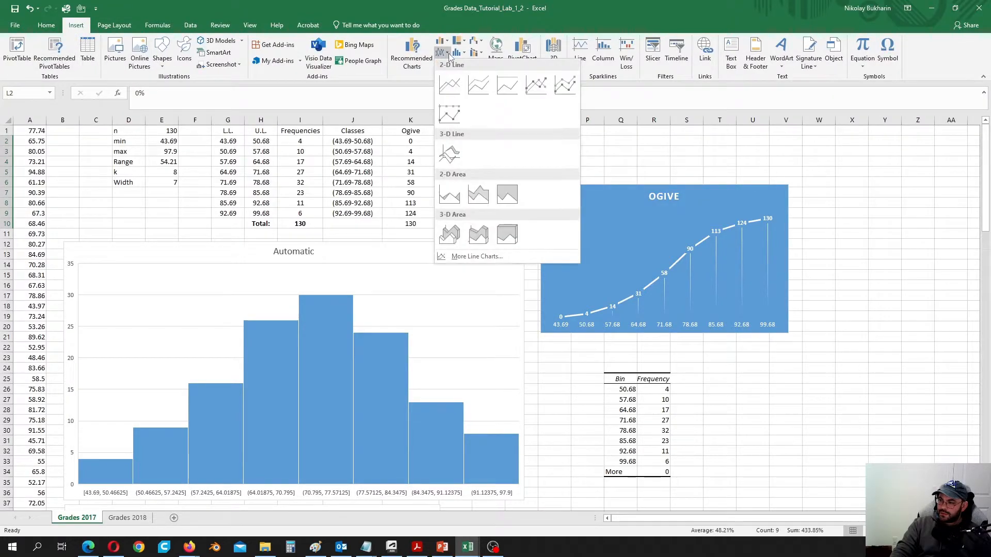
{"action": "left_click", "coordinate": [449, 92]}
{"action": "scroll", "coordinate": [571, 200], "scroll_direction": "down", "scroll_amount": 1}
{"action": "left_click", "coordinate": [505, 224]}
{"action": "triple_click", "coordinate": [498, 227]}
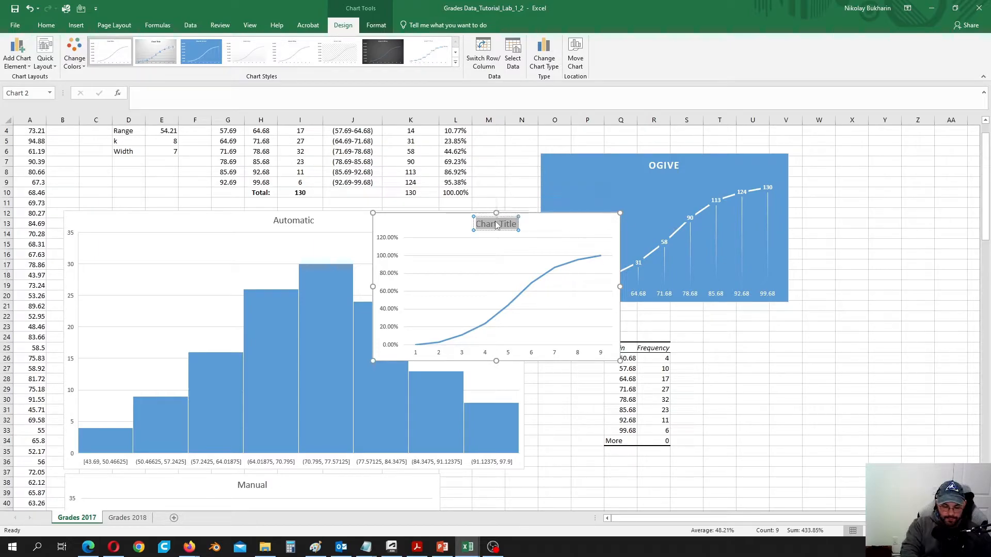
{"action": "type", "text": "Og"}
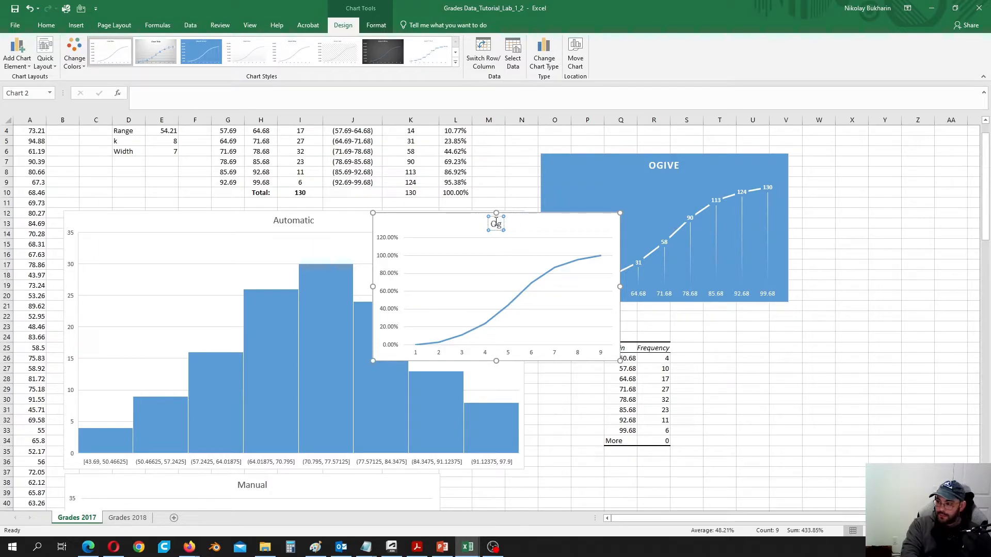
{"action": "type", "text": "ive"}
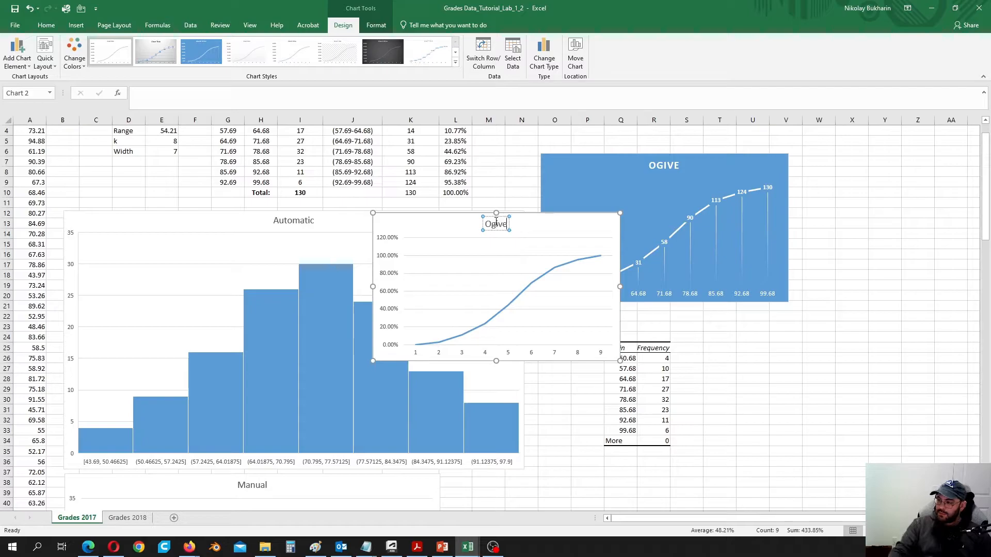
{"action": "left_click", "coordinate": [617, 249]}
- Apply the blue labelled style and move the chart below the first OGIVE chart
{"action": "left_click", "coordinate": [634, 239]}
{"action": "scroll", "coordinate": [717, 362], "scroll_direction": "down", "scroll_amount": 5}
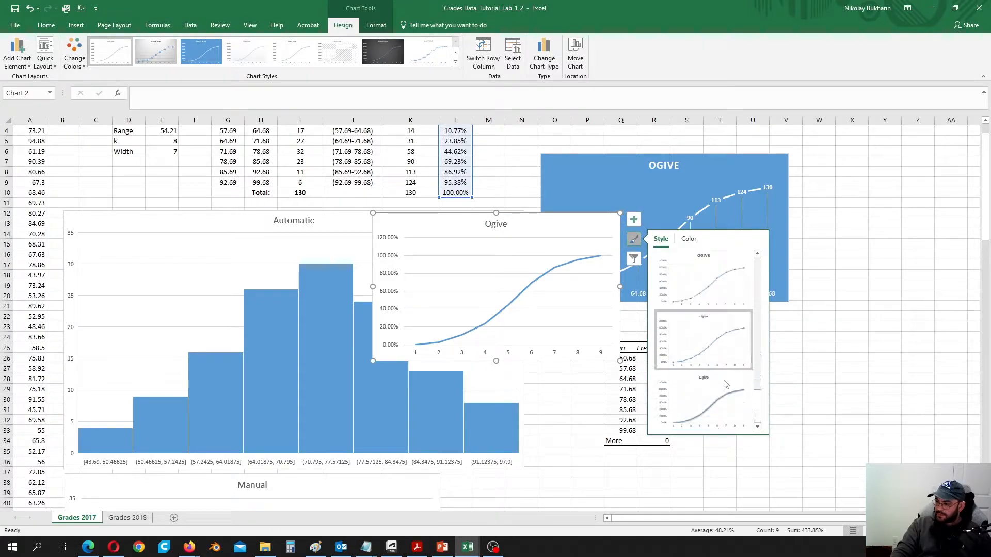
{"action": "left_click", "coordinate": [672, 394]}
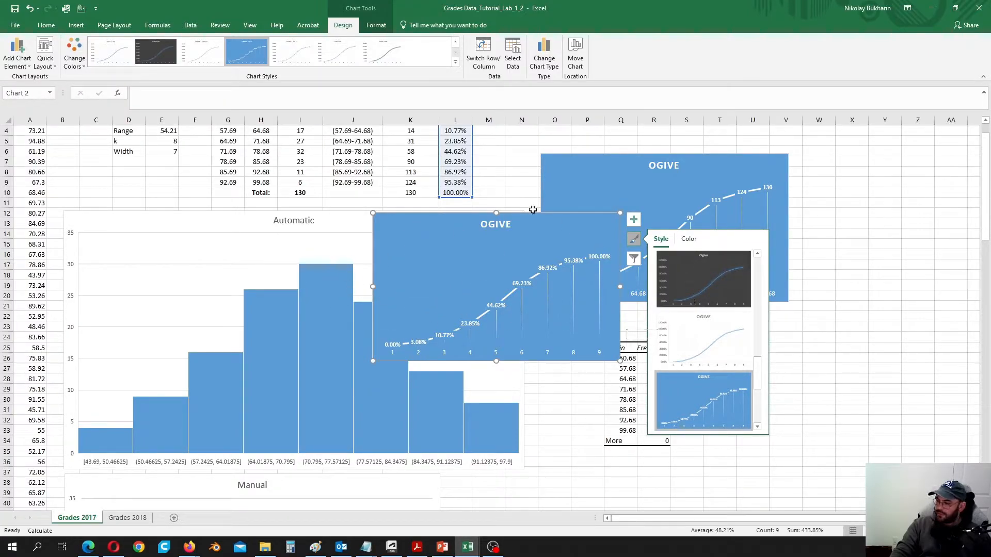
{"action": "left_click_drag", "start_coordinate": [571, 221], "coordinate": [886, 327]}
- Change the second chart's title to 'OGIVE %'
{"action": "left_click", "coordinate": [820, 331]}
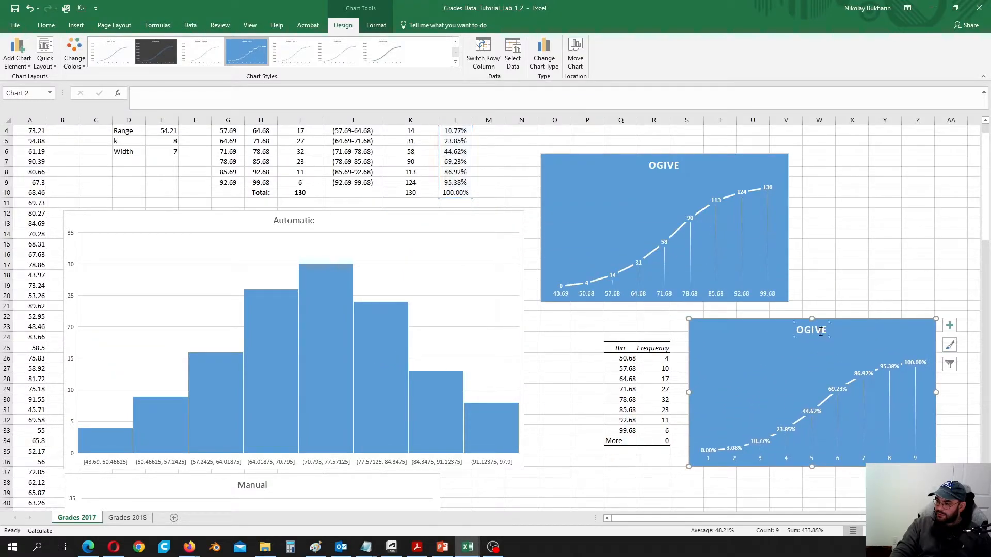
{"action": "double_click", "coordinate": [820, 331]}
{"action": "left_click", "coordinate": [825, 331]}
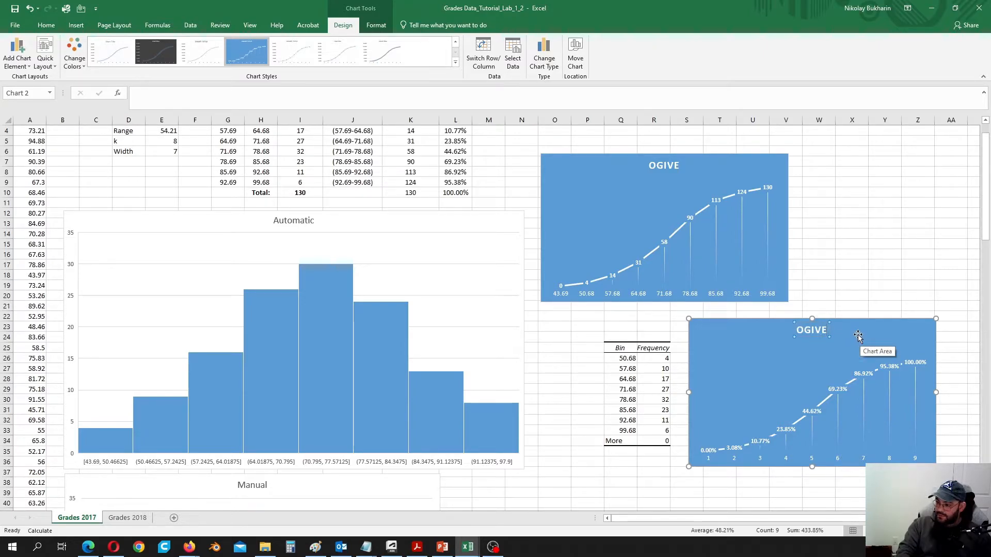
{"action": "type", "text": "%"}
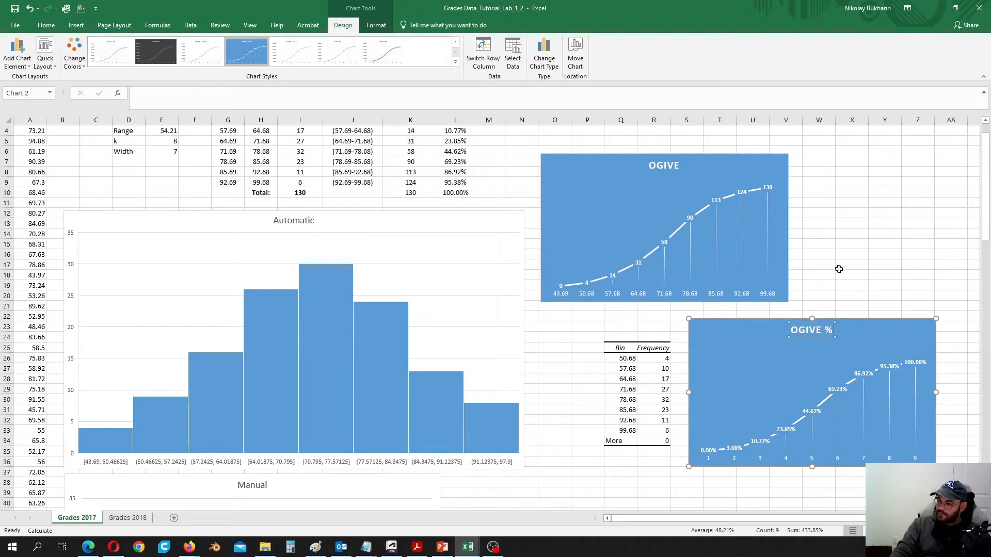
{"action": "left_click", "coordinate": [838, 287]}
- Label the OGIVE % chart's horizontal axis with class limits G2 and H2:H9
{"action": "right_click", "coordinate": [761, 373]}
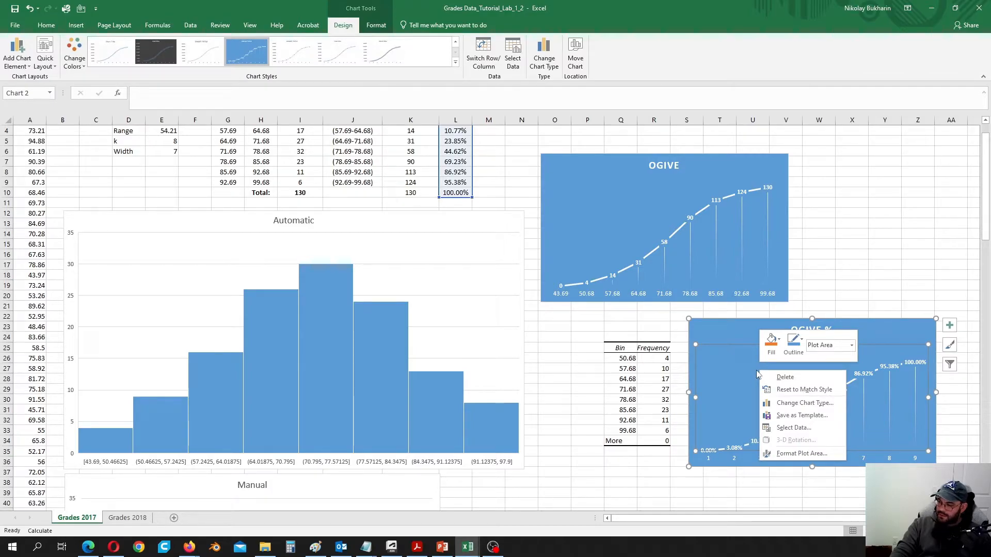
{"action": "left_click", "coordinate": [794, 428]}
{"action": "left_click", "coordinate": [643, 223]}
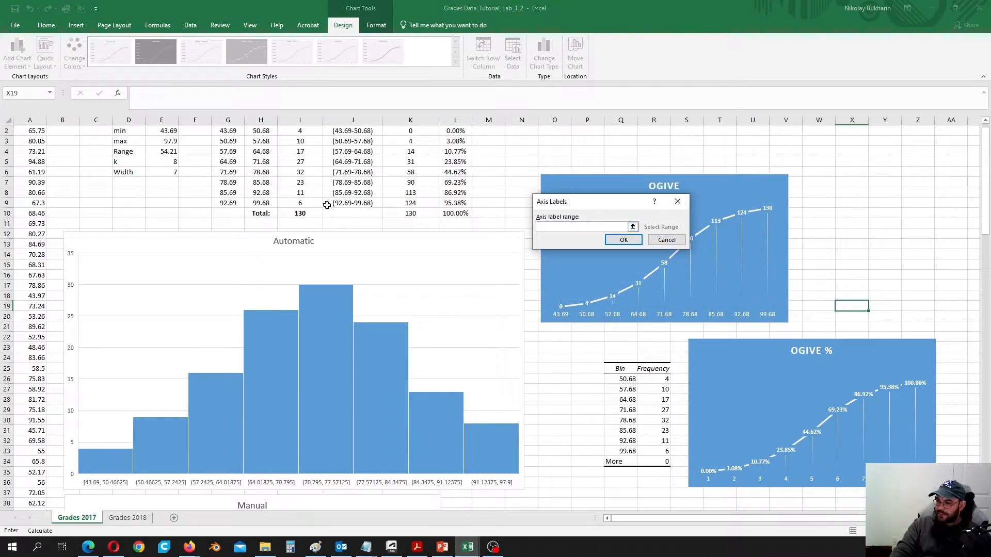
{"action": "scroll", "coordinate": [229, 187], "scroll_direction": "up", "scroll_amount": 1}
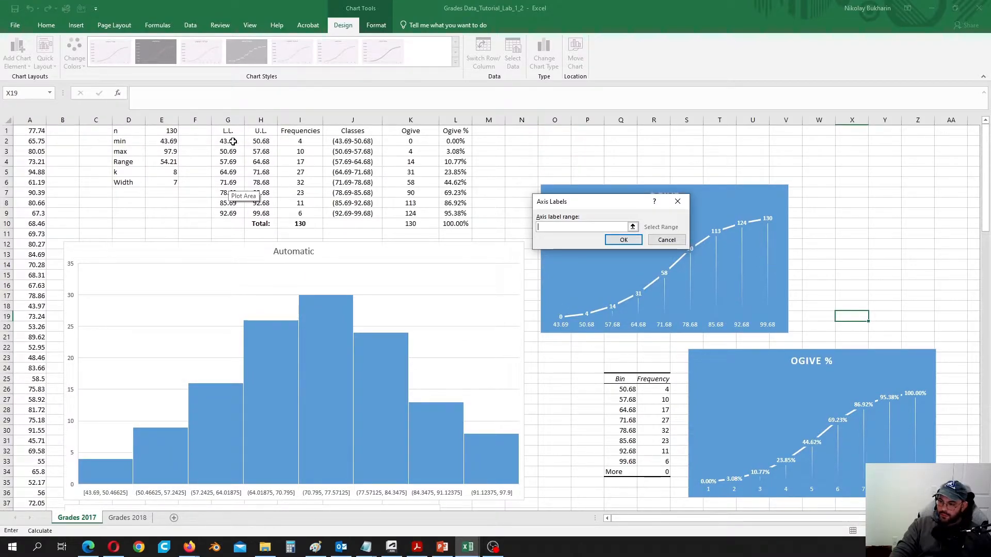
{"action": "left_click", "coordinate": [233, 141]}
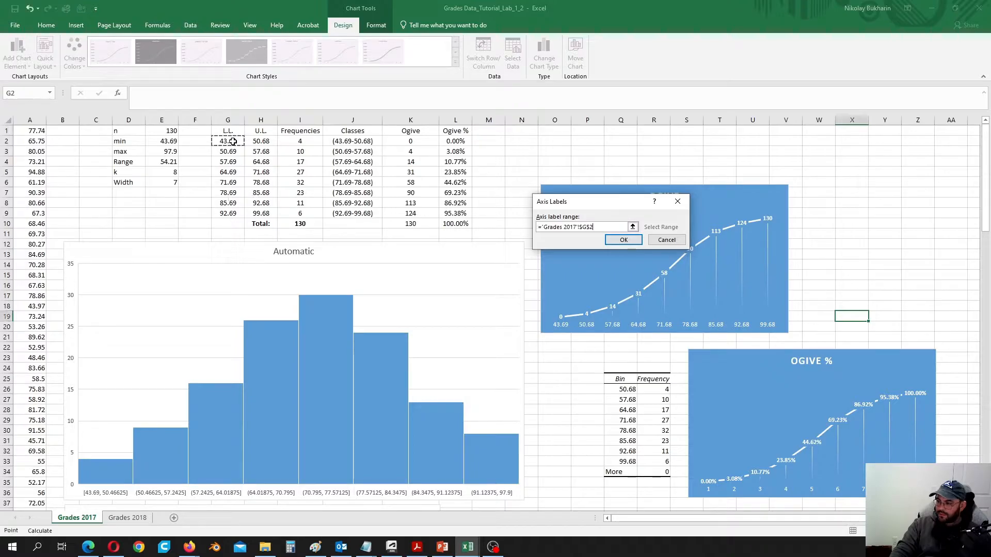
{"action": "left_click", "coordinate": [263, 142], "text": "ctrl"}
{"action": "left_click_drag", "start_coordinate": [263, 142], "coordinate": [261, 213]}
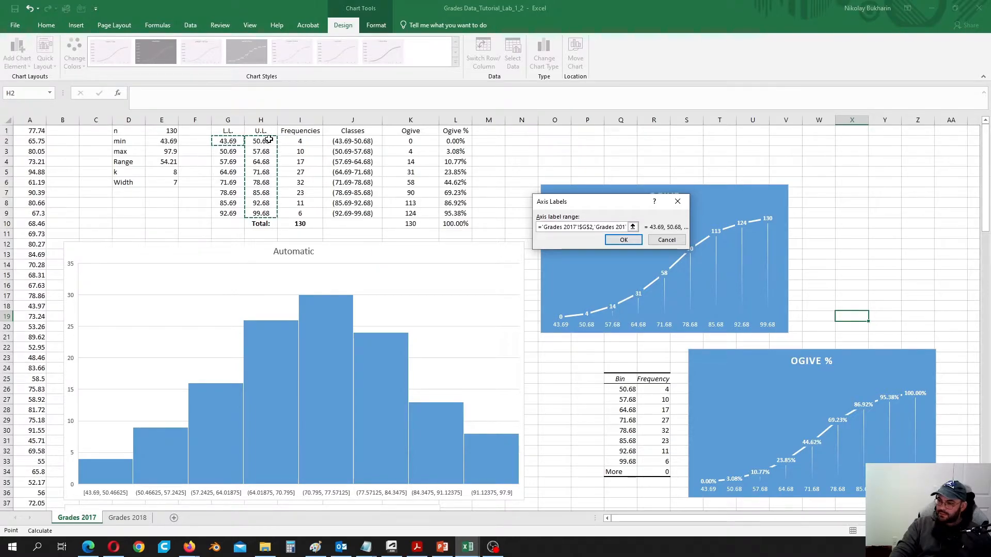
{"action": "left_click", "coordinate": [623, 240]}
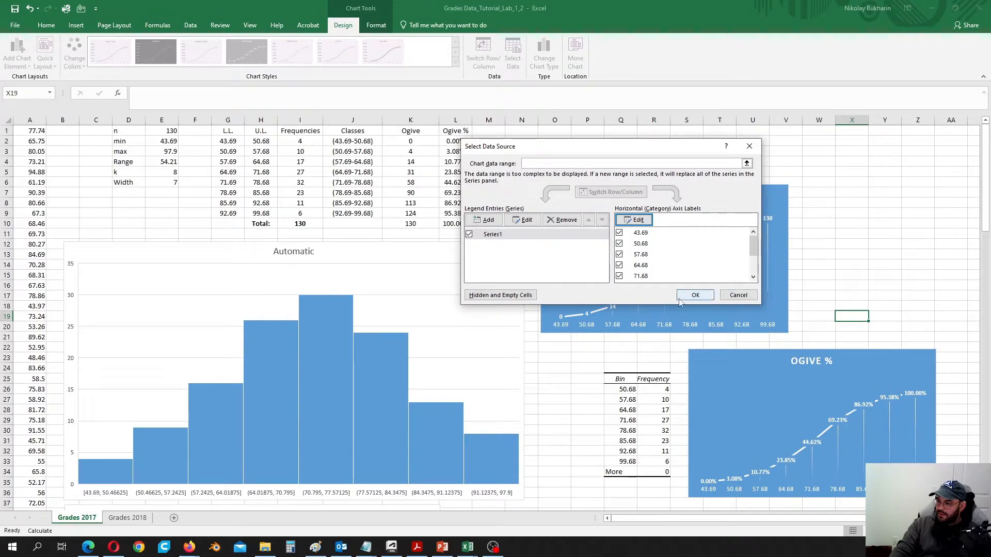
{"action": "left_click", "coordinate": [695, 294]}
{"action": "left_click", "coordinate": [814, 355]}
{"action": "scroll", "coordinate": [814, 355], "scroll_direction": "down", "scroll_amount": 1}
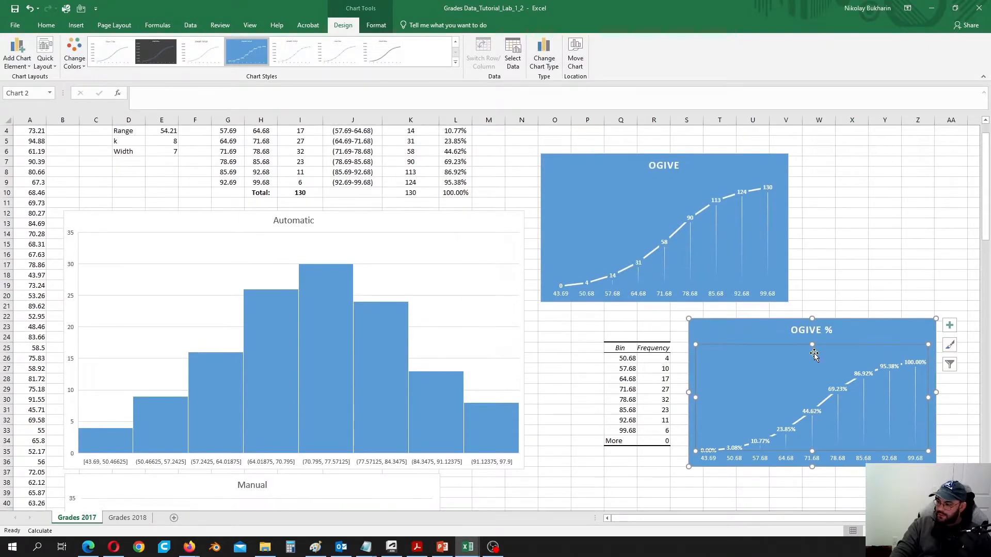
{"action": "scroll", "coordinate": [814, 355], "scroll_direction": "down", "scroll_amount": 2}
{"action": "scroll", "coordinate": [814, 355], "scroll_direction": "up", "scroll_amount": 2}
{"action": "scroll", "coordinate": [814, 355], "scroll_direction": "down", "scroll_amount": 3}
{"action": "scroll", "coordinate": [814, 355], "scroll_direction": "up", "scroll_amount": 3}
{"action": "scroll", "coordinate": [814, 355], "scroll_direction": "up", "scroll_amount": 1}
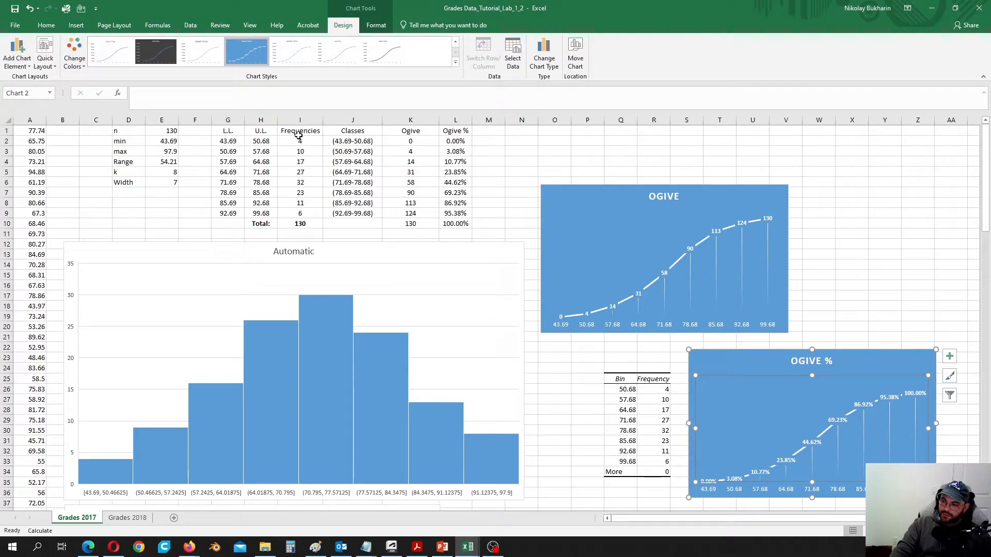
{"action": "scroll", "coordinate": [317, 260], "scroll_direction": "down", "scroll_amount": 2}
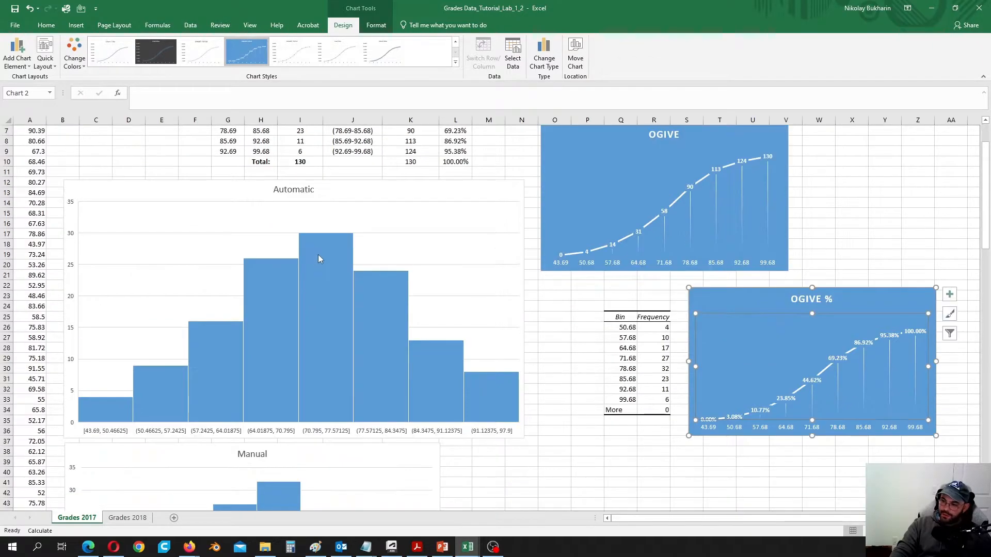
{"action": "scroll", "coordinate": [309, 323], "scroll_direction": "up", "scroll_amount": 2}
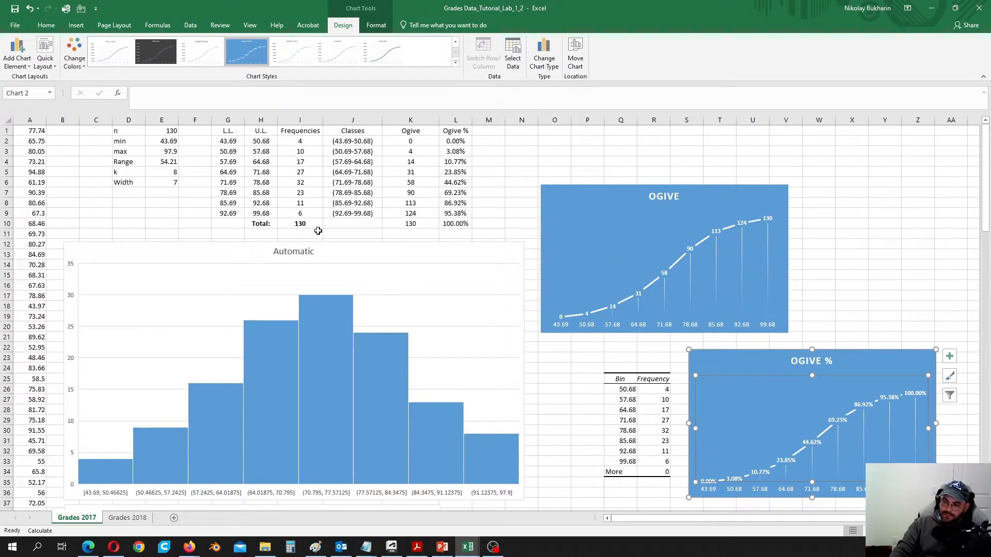
{"action": "scroll", "coordinate": [319, 231], "scroll_direction": "down", "scroll_amount": 3}
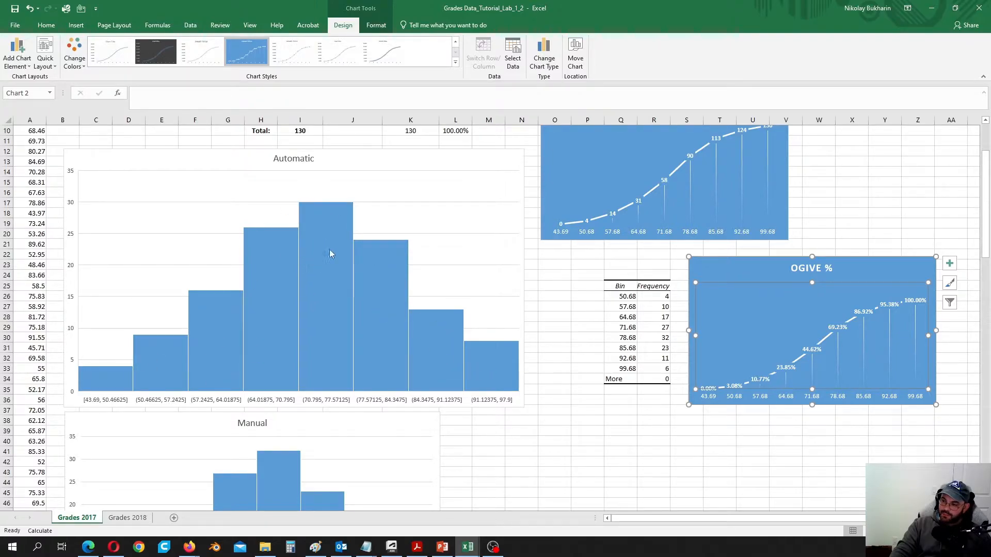
{"action": "scroll", "coordinate": [340, 400], "scroll_direction": "down", "scroll_amount": 10}
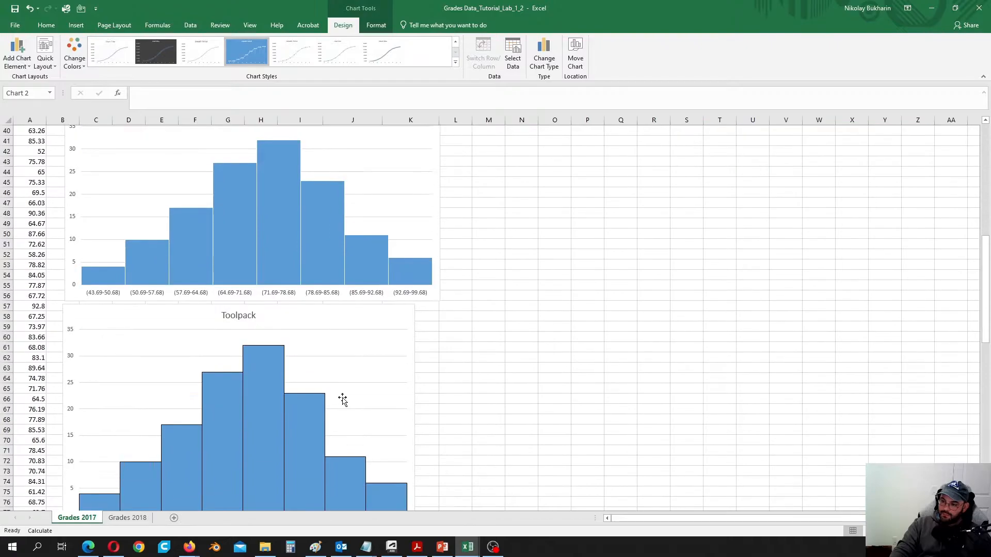
{"action": "scroll", "coordinate": [345, 401], "scroll_direction": "up", "scroll_amount": 3}
{"action": "scroll", "coordinate": [345, 401], "scroll_direction": "down", "scroll_amount": 2}
{"action": "scroll", "coordinate": [344, 401], "scroll_direction": "up", "scroll_amount": 2}
{"action": "scroll", "coordinate": [344, 401], "scroll_direction": "up", "scroll_amount": 8}
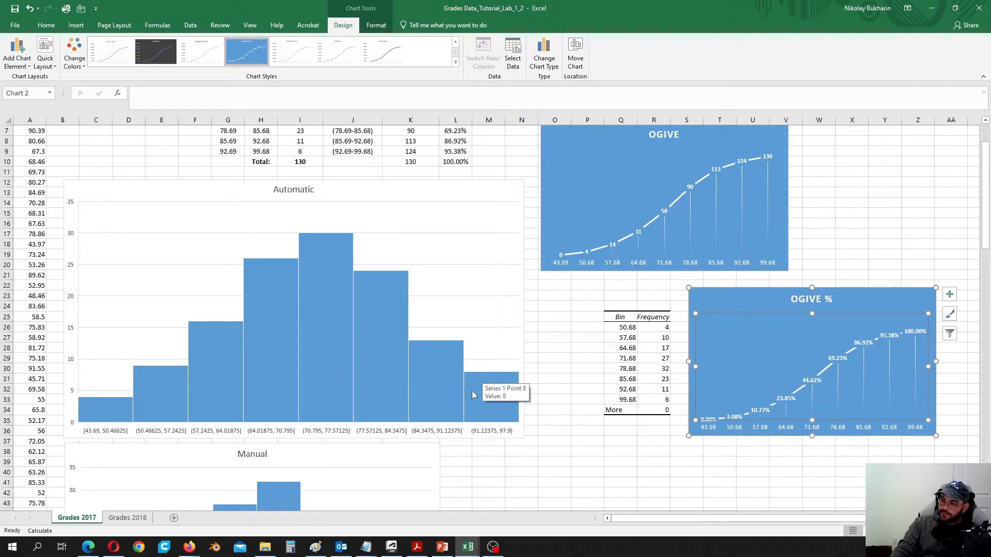
{"action": "scroll", "coordinate": [475, 389], "scroll_direction": "up", "scroll_amount": 2}
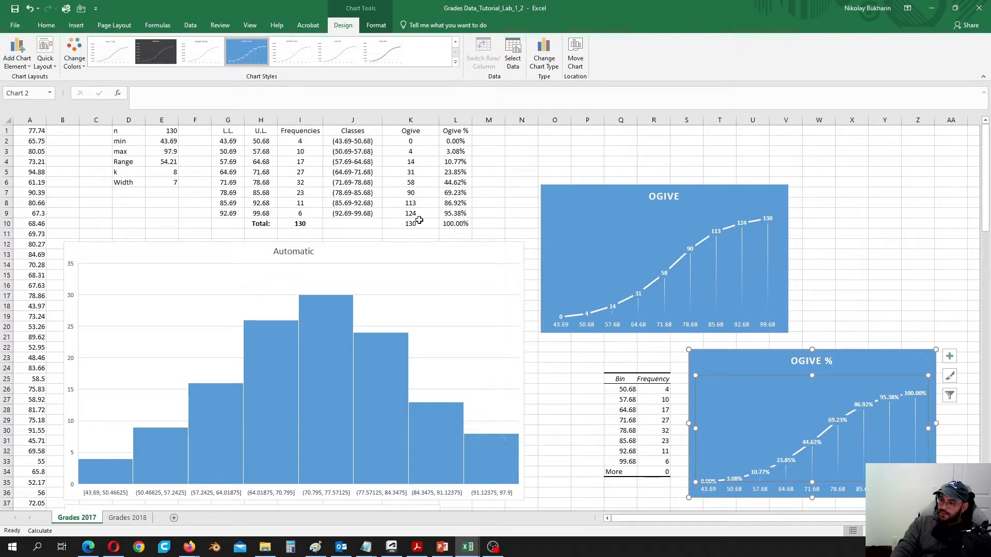
{"action": "left_click", "coordinate": [493, 133]}
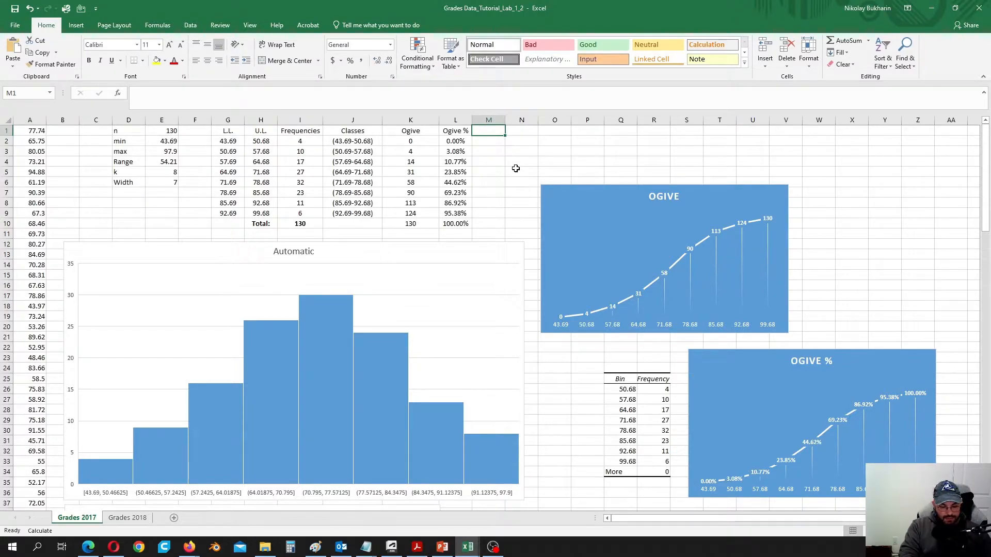
- Complete the '% Frequencies' heading in M1 and widen column M
{"action": "type", "text": "% Frequencies"}
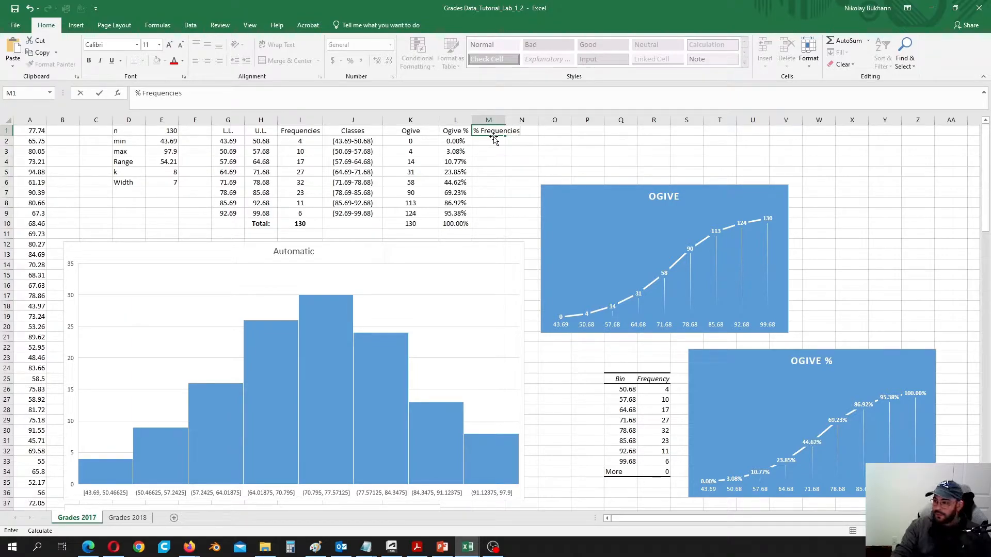
{"action": "left_click", "coordinate": [489, 151]}
{"action": "left_click_drag", "start_coordinate": [505, 120], "coordinate": [527, 120]}
- Enter =I2/130 in M2 and fill it down to M9
{"action": "left_click", "coordinate": [503, 142]}
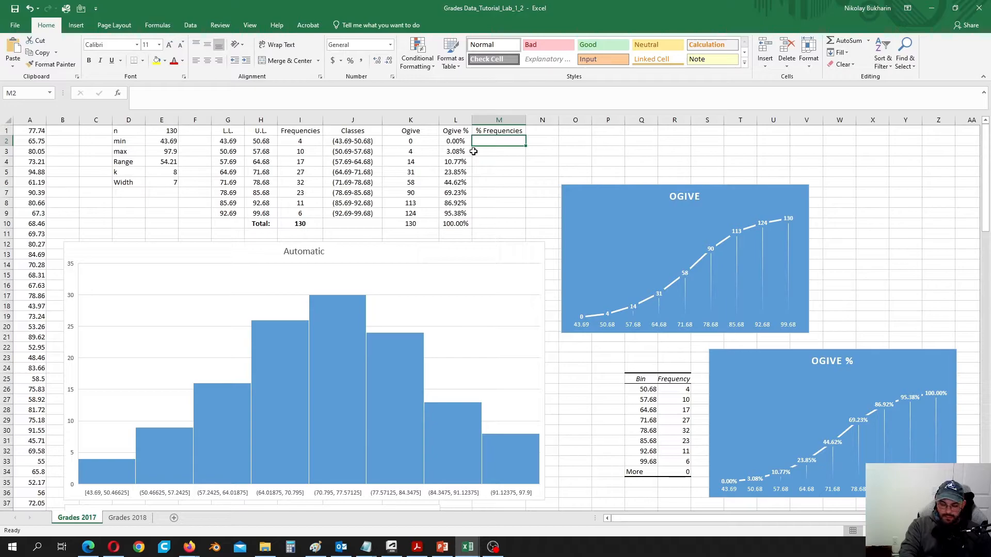
{"action": "type", "text": "="}
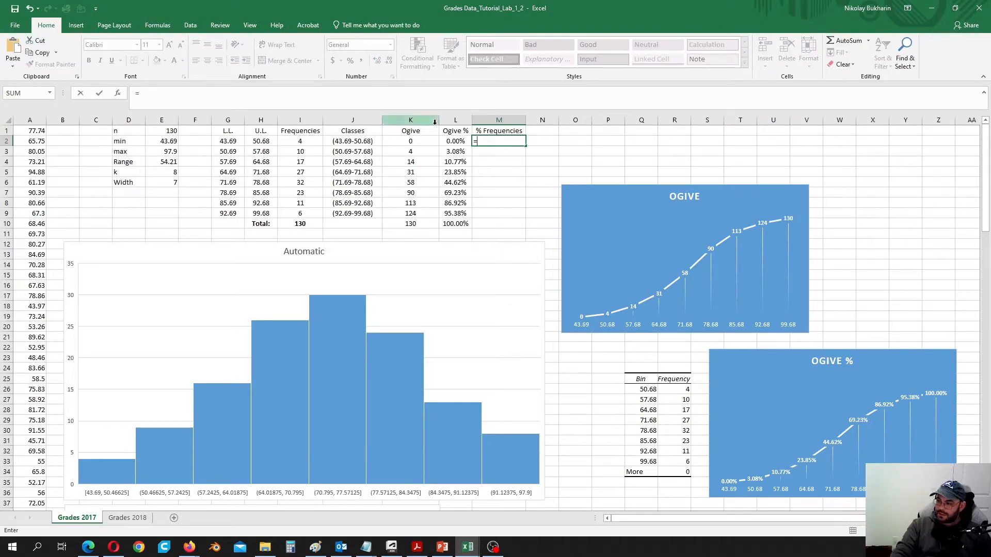
{"action": "left_click", "coordinate": [303, 141]}
{"action": "type", "text": "/"}
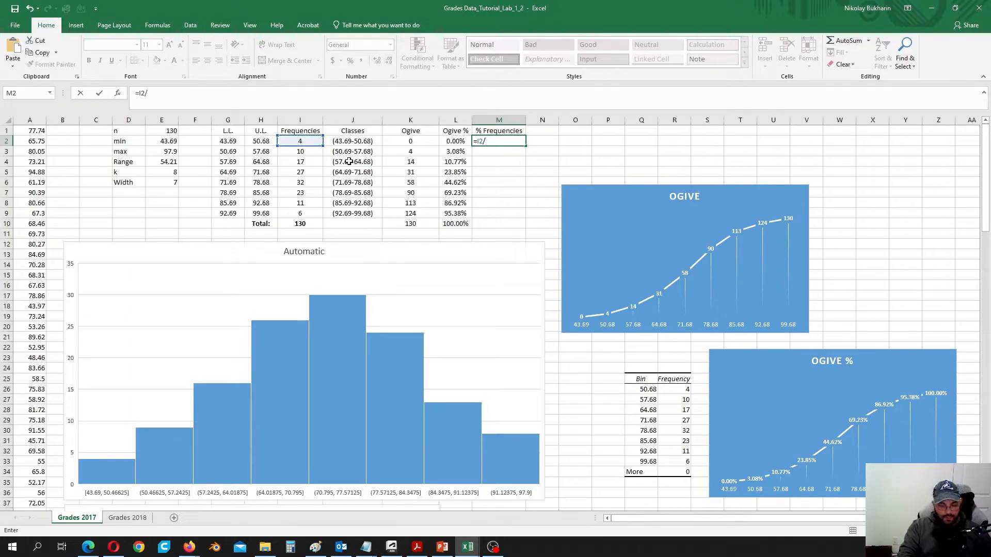
{"action": "type", "text": "130"}
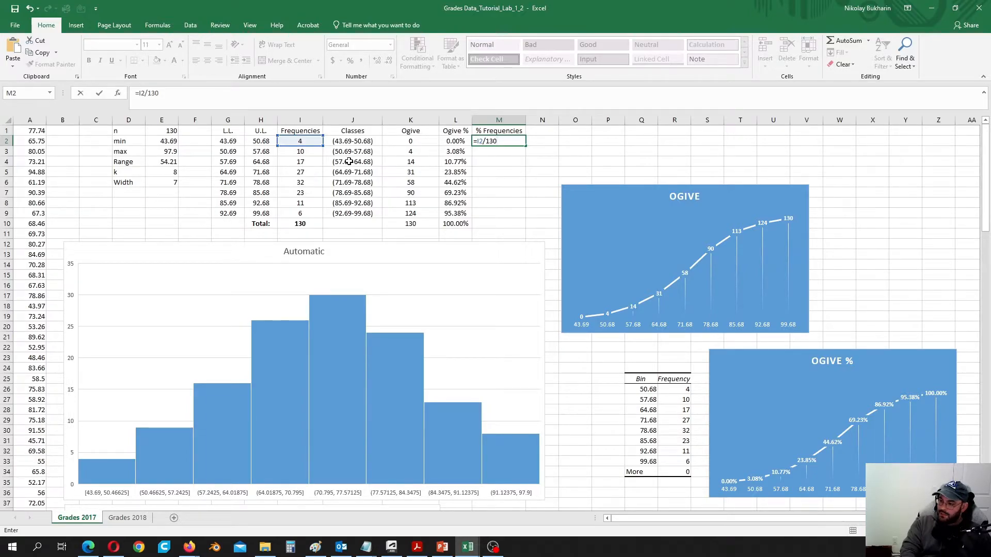
{"action": "key", "text": "Return"}
{"action": "left_click", "coordinate": [512, 142]}
{"action": "double_click", "coordinate": [526, 147]}
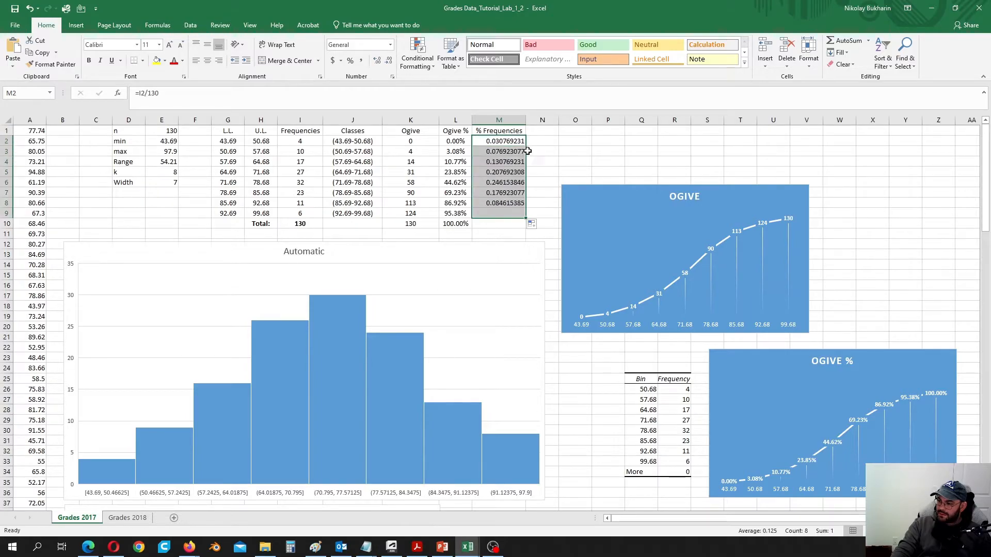
- Format M2:M9 as two-decimal percentages and centre M1:M9
{"action": "right_click", "coordinate": [504, 167]}
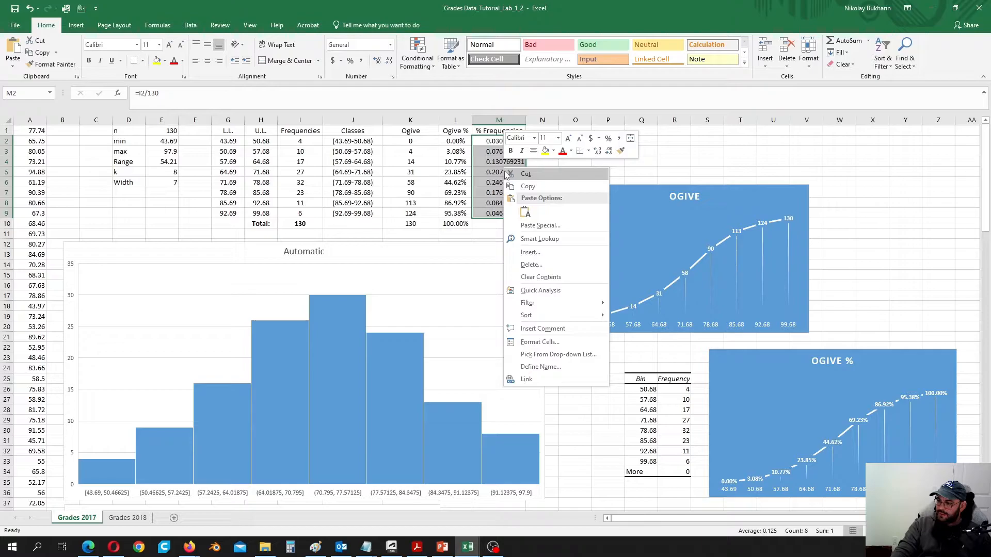
{"action": "left_click", "coordinate": [538, 342]}
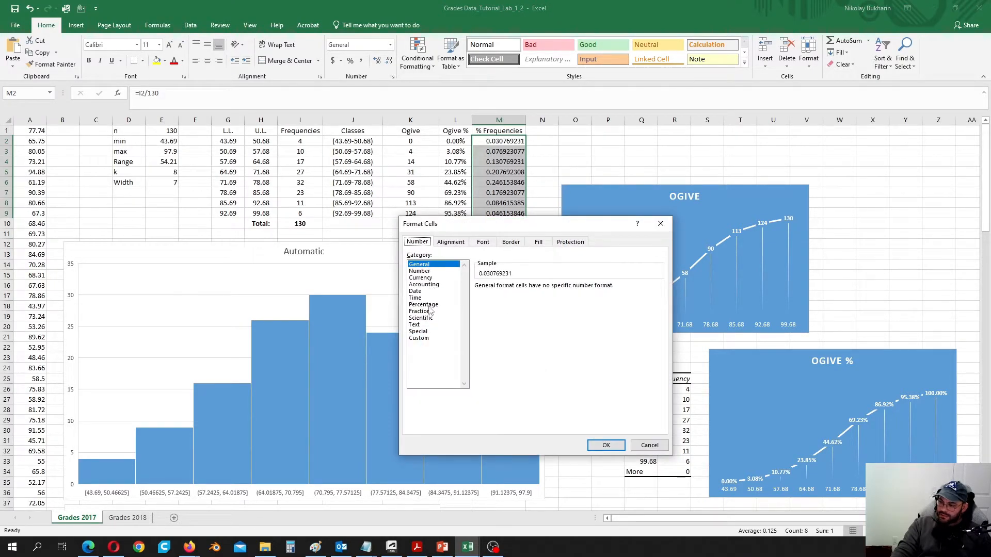
{"action": "left_click", "coordinate": [423, 305]}
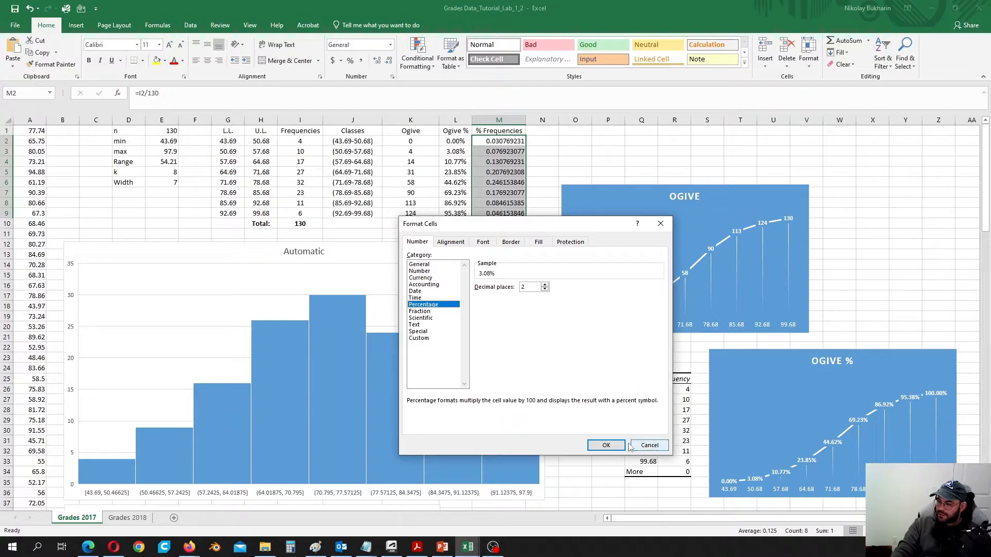
{"action": "left_click", "coordinate": [605, 445]}
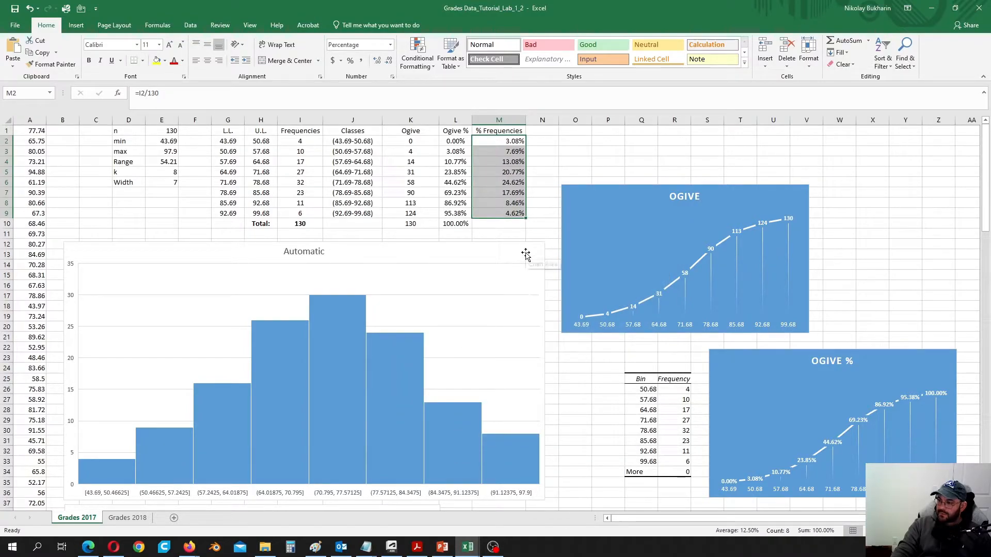
{"action": "left_click_drag", "start_coordinate": [504, 131], "coordinate": [504, 215]}
{"action": "left_click", "coordinate": [207, 61]}
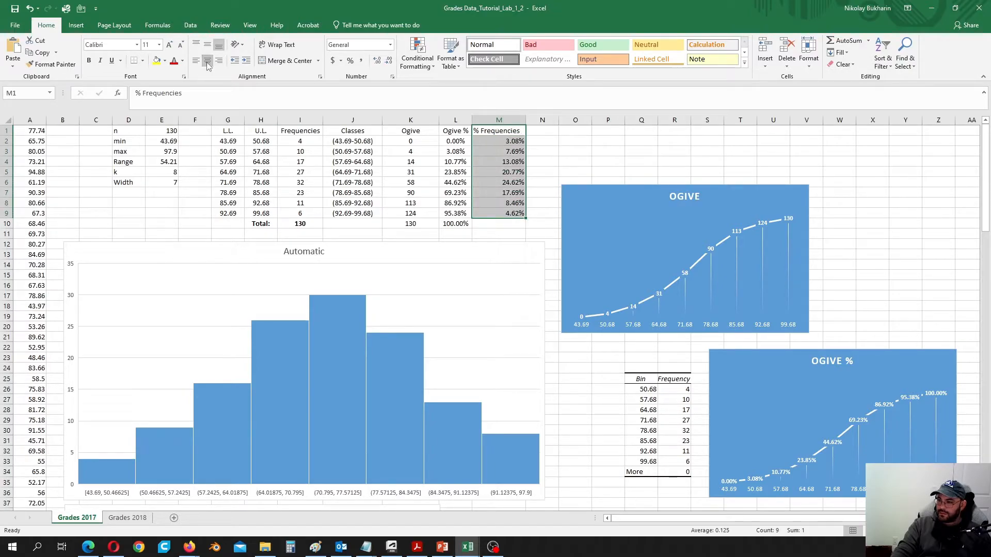
{"action": "left_click", "coordinate": [207, 62]}
{"action": "left_click", "coordinate": [498, 226]}
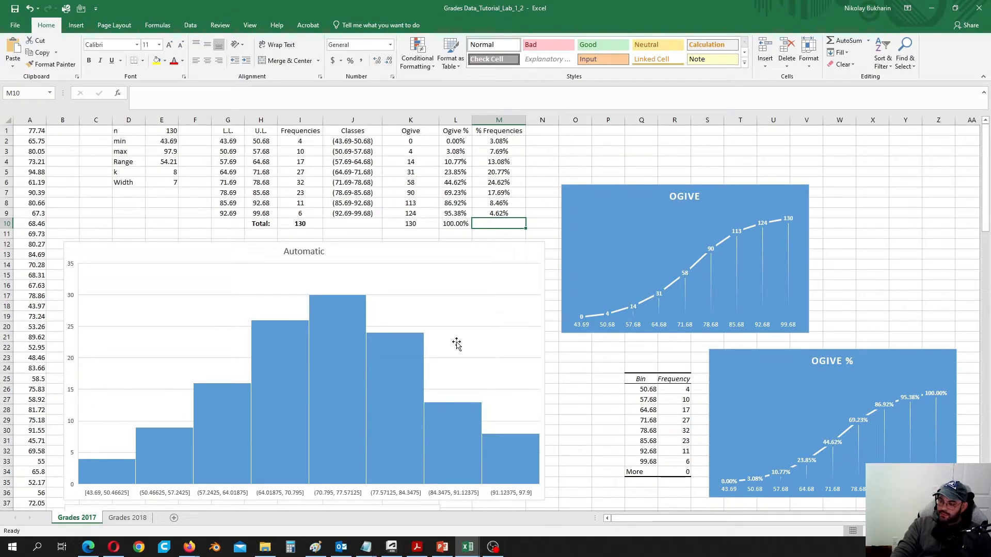
- Insert a 2-D pie chart of the % Frequencies values in M2:M9
{"action": "left_click_drag", "start_coordinate": [502, 142], "coordinate": [520, 217]}
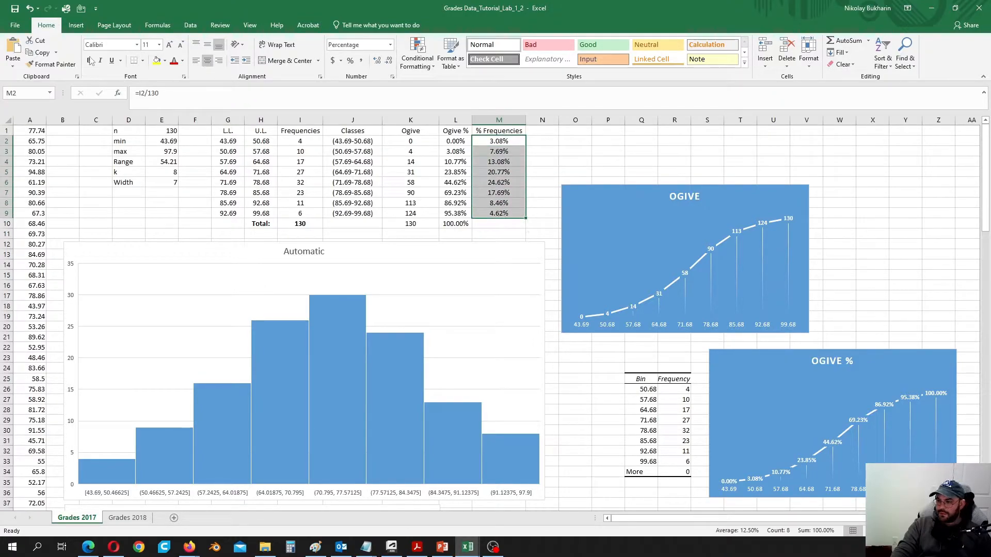
{"action": "left_click", "coordinate": [76, 25]}
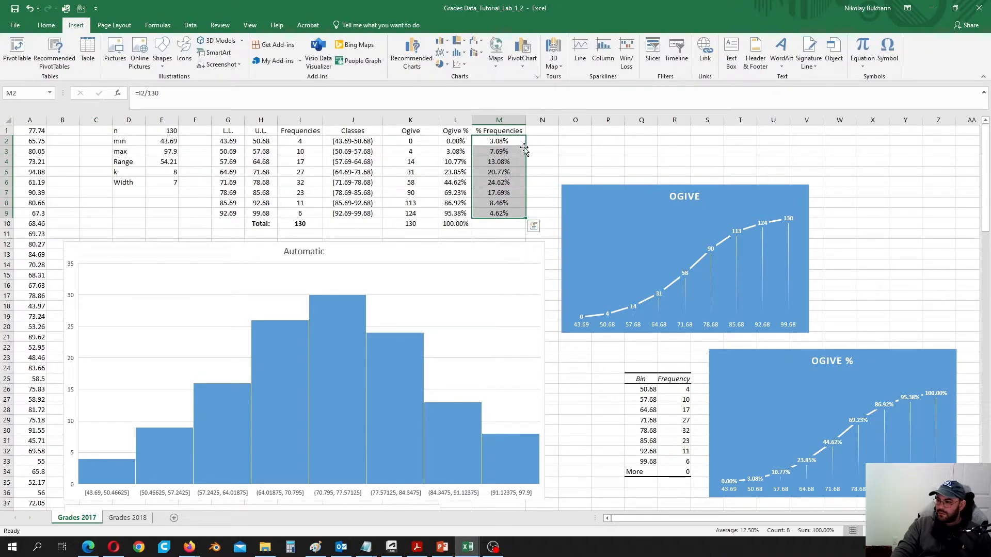
{"action": "left_click", "coordinate": [447, 66]}
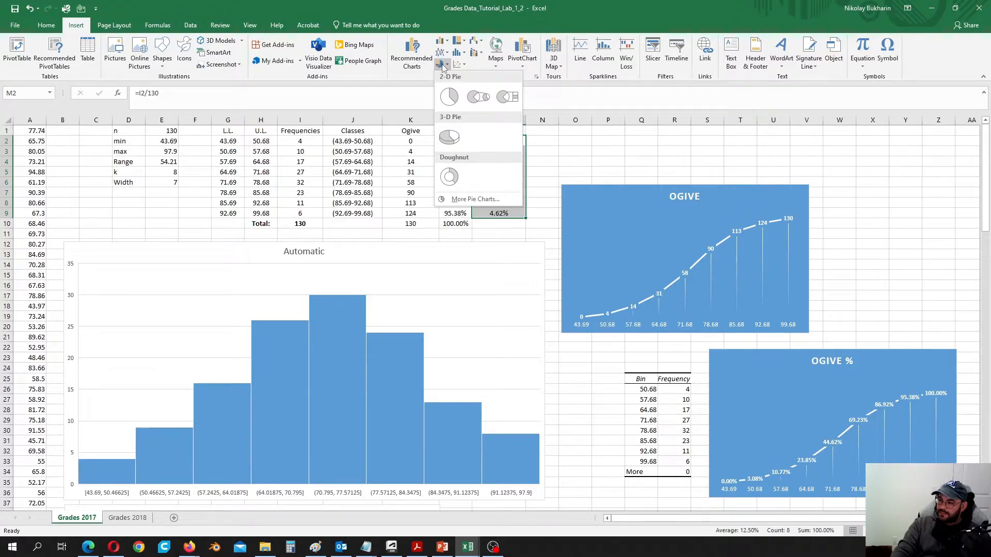
{"action": "left_click", "coordinate": [448, 95]}
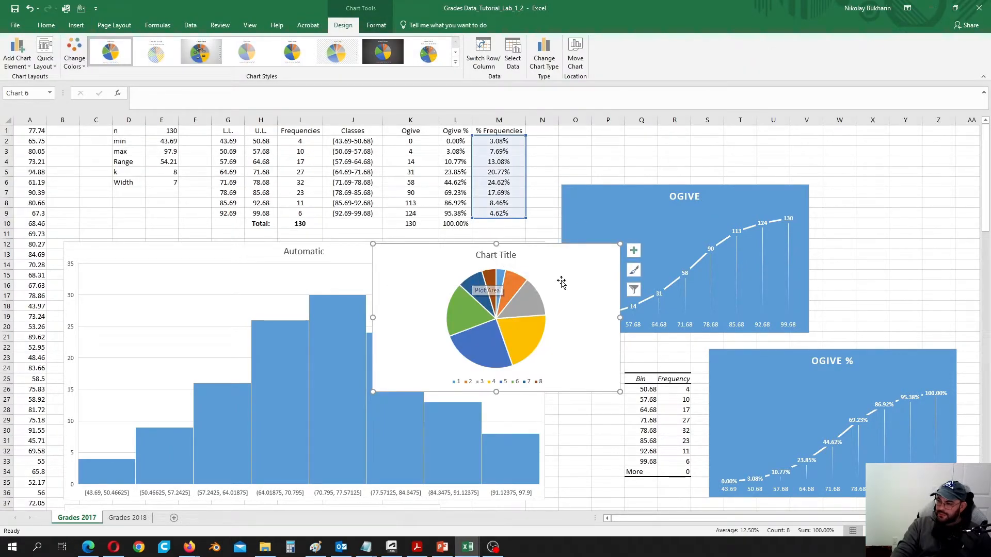
- Retitle the pie chart 'Pie Chart'
{"action": "left_click", "coordinate": [502, 256]}
{"action": "double_click", "coordinate": [498, 255]}
{"action": "double_click", "coordinate": [498, 255]}
{"action": "triple_click", "coordinate": [498, 255]}
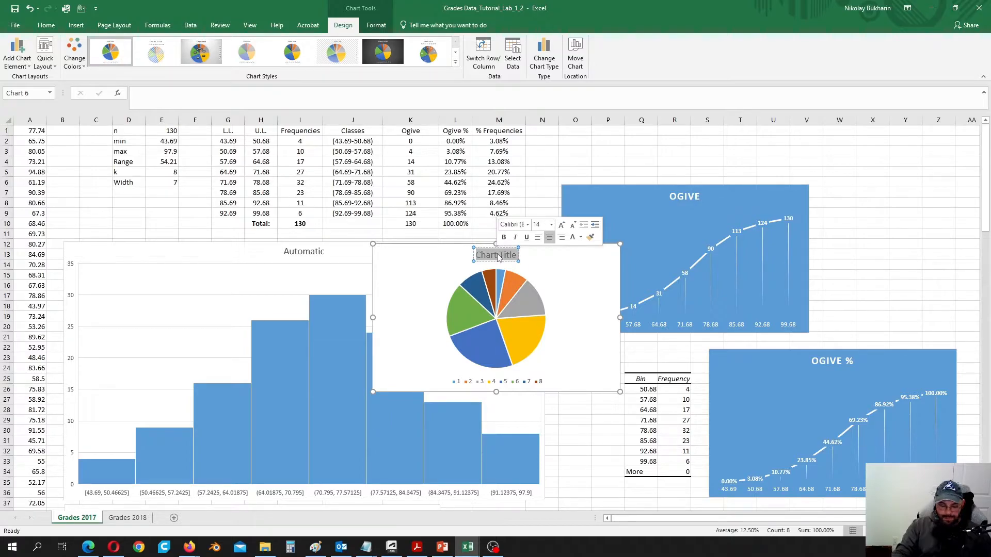
{"action": "type", "text": "Pie Cha"}
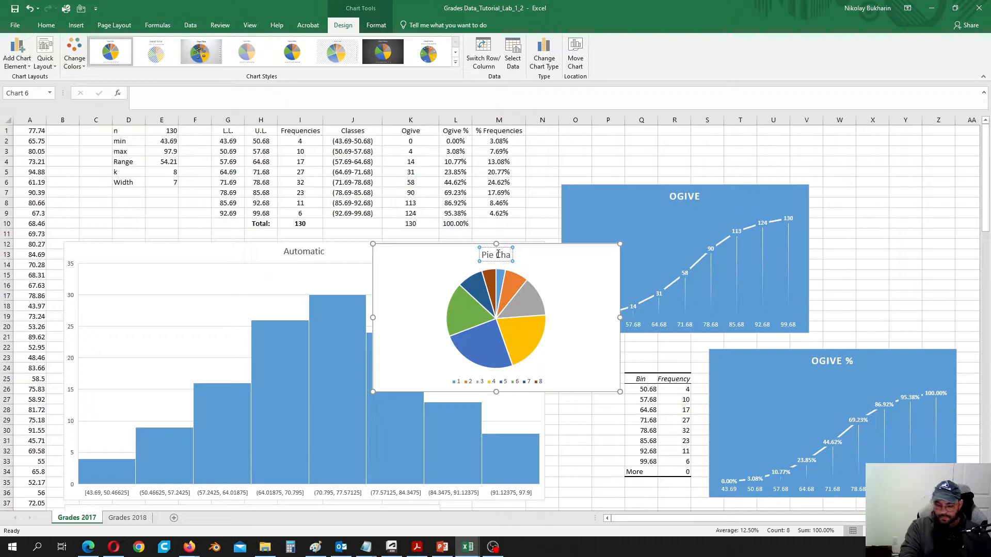
{"action": "type", "text": "rt"}
{"action": "left_click", "coordinate": [580, 270]}
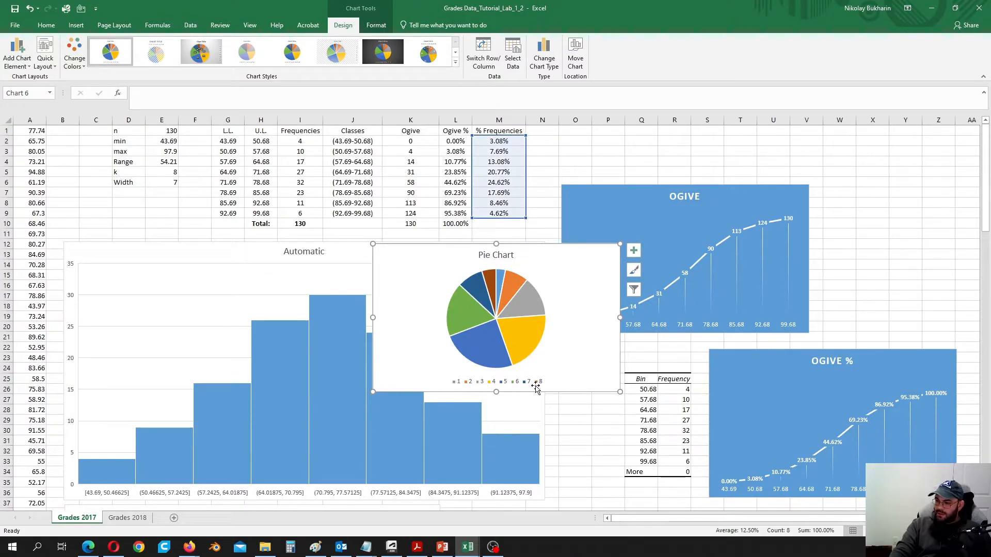
- Use the Classes range J2:J9 as the pie's slice labels in the legend
{"action": "right_click", "coordinate": [569, 303]}
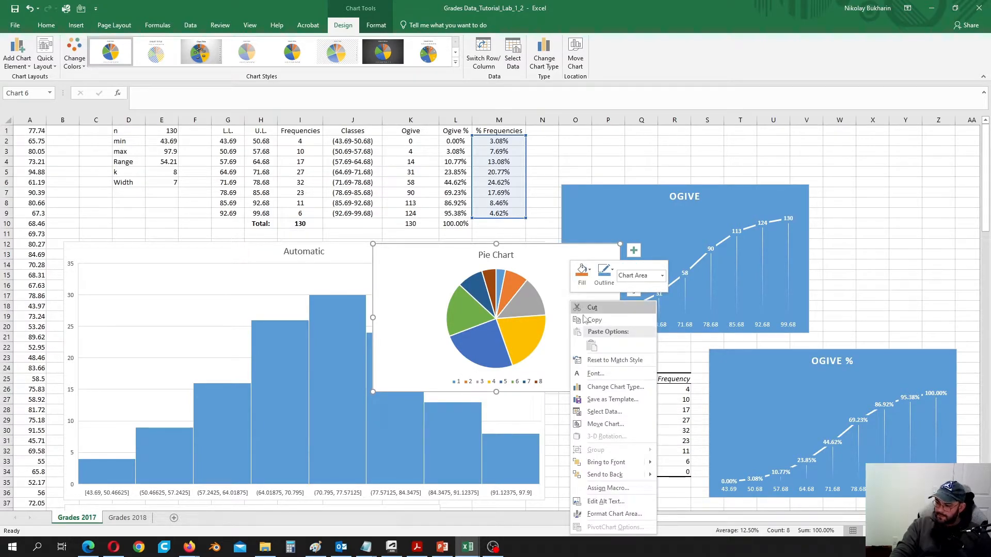
{"action": "left_click", "coordinate": [623, 416]}
{"action": "left_click", "coordinate": [626, 222]}
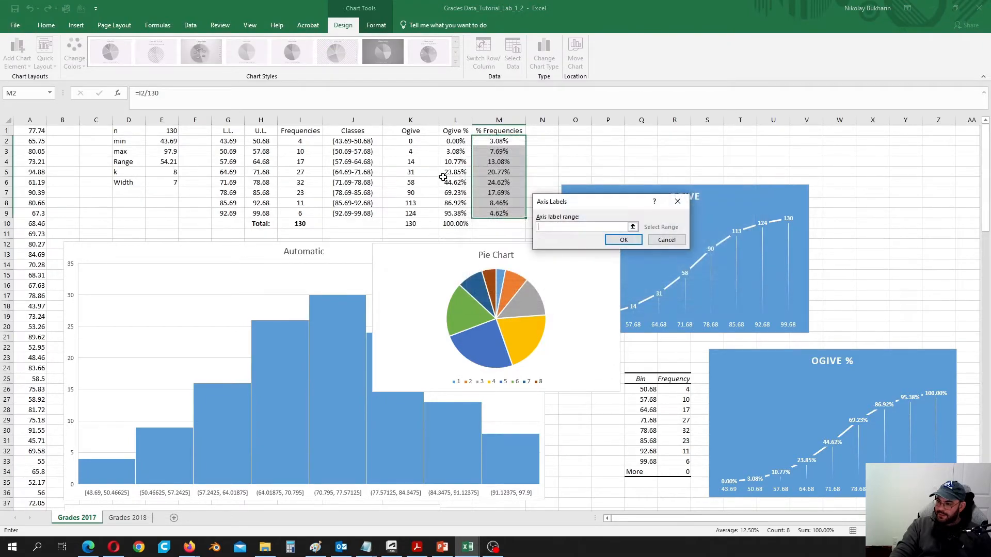
{"action": "left_click_drag", "start_coordinate": [358, 141], "coordinate": [356, 214]}
{"action": "left_click", "coordinate": [624, 240]}
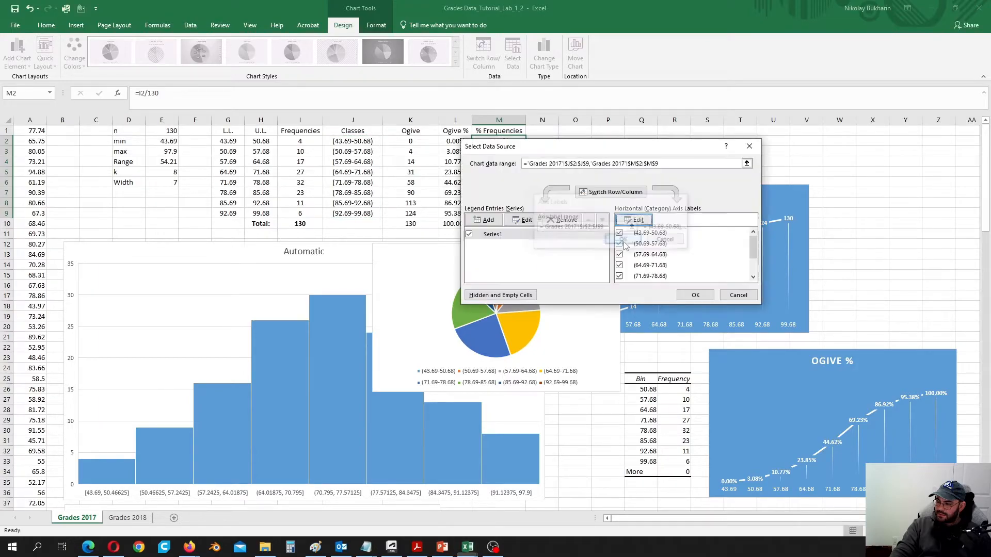
{"action": "left_click", "coordinate": [696, 297]}
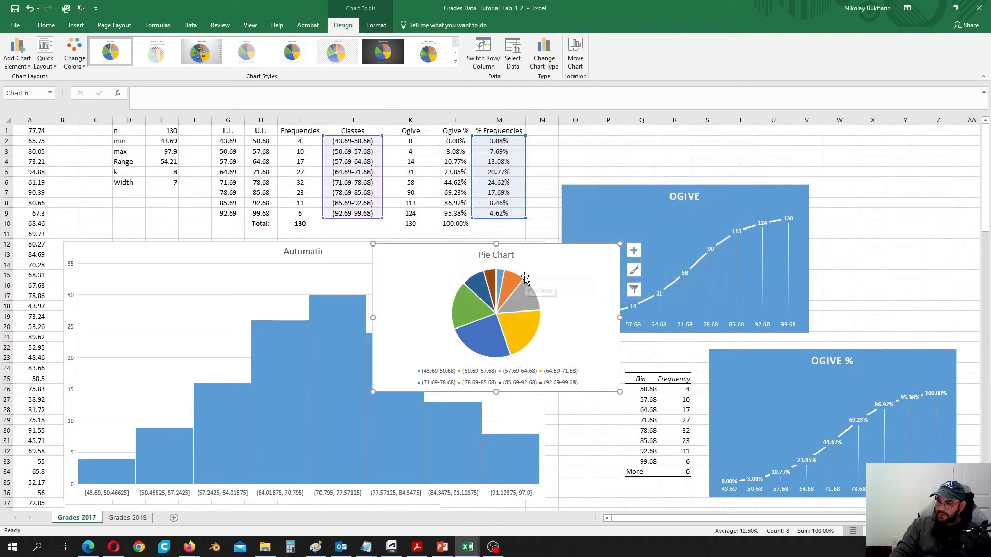
{"action": "scroll", "coordinate": [572, 279], "scroll_direction": "down", "scroll_amount": 5}
- Move the pie chart beside the Manual histogram and enlarge it
{"action": "left_click_drag", "start_coordinate": [573, 156], "coordinate": [656, 436]}
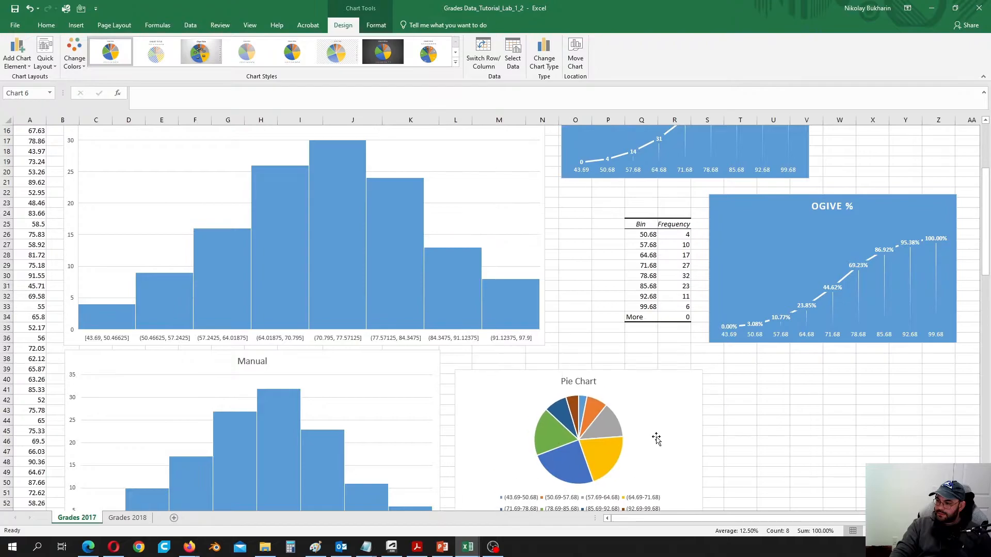
{"action": "scroll", "coordinate": [656, 423], "scroll_direction": "down", "scroll_amount": 5}
{"action": "left_click_drag", "start_coordinate": [702, 364], "coordinate": [807, 444]}
{"action": "left_click_drag", "start_coordinate": [712, 233], "coordinate": [706, 235]}
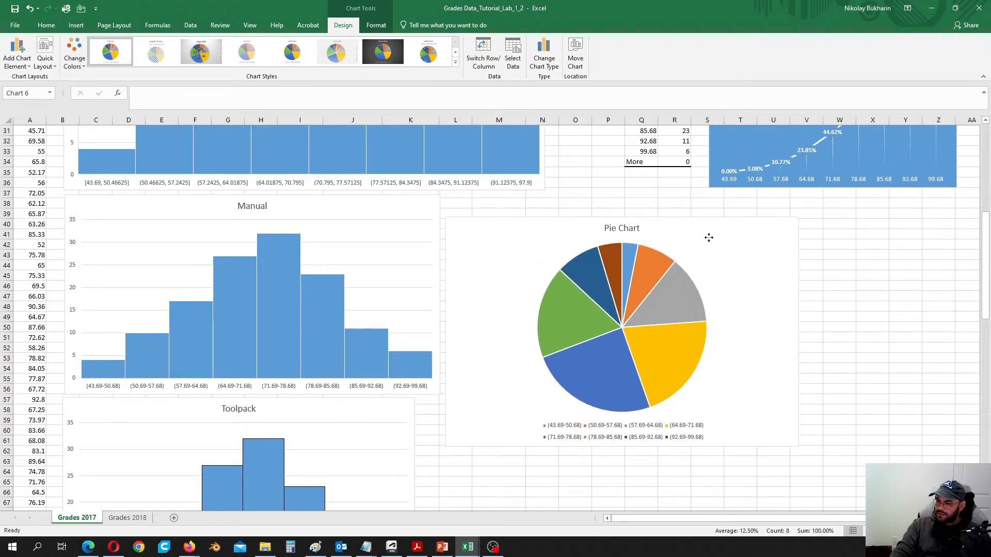
{"action": "left_click_drag", "start_coordinate": [798, 446], "coordinate": [831, 466]}
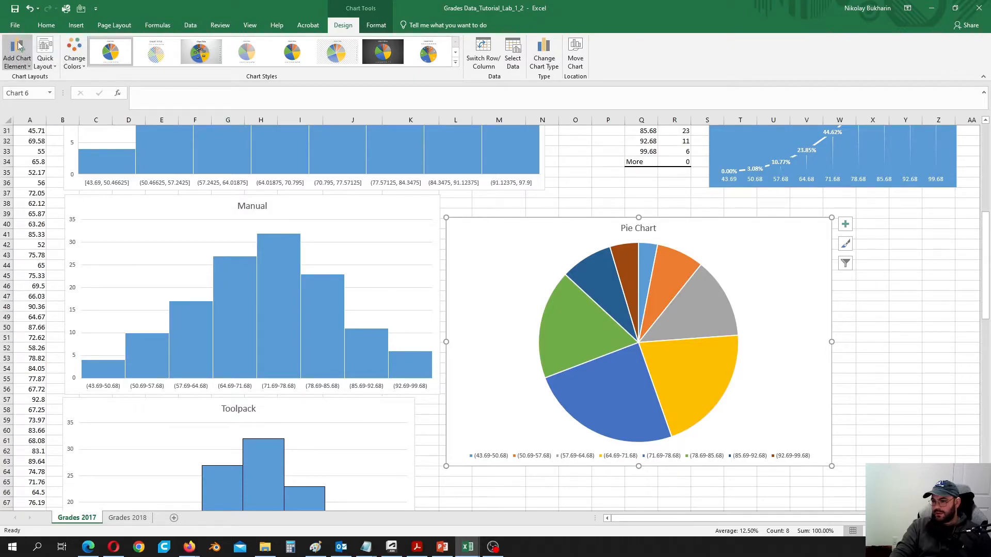
- Add Outside End percentage data labels and make them bold at size 10.5
{"action": "left_click", "coordinate": [24, 67]}
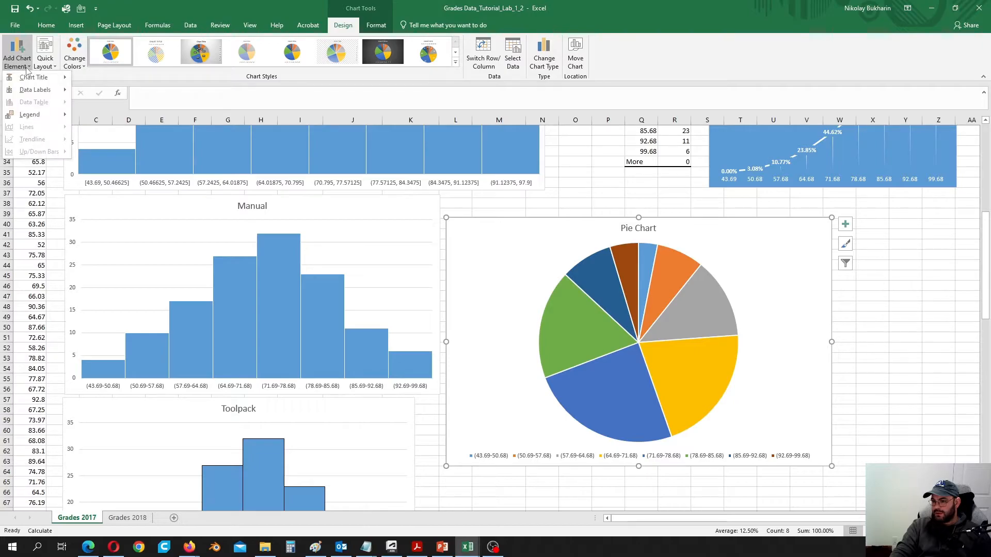
{"action": "mouse_move", "coordinate": [50, 91]}
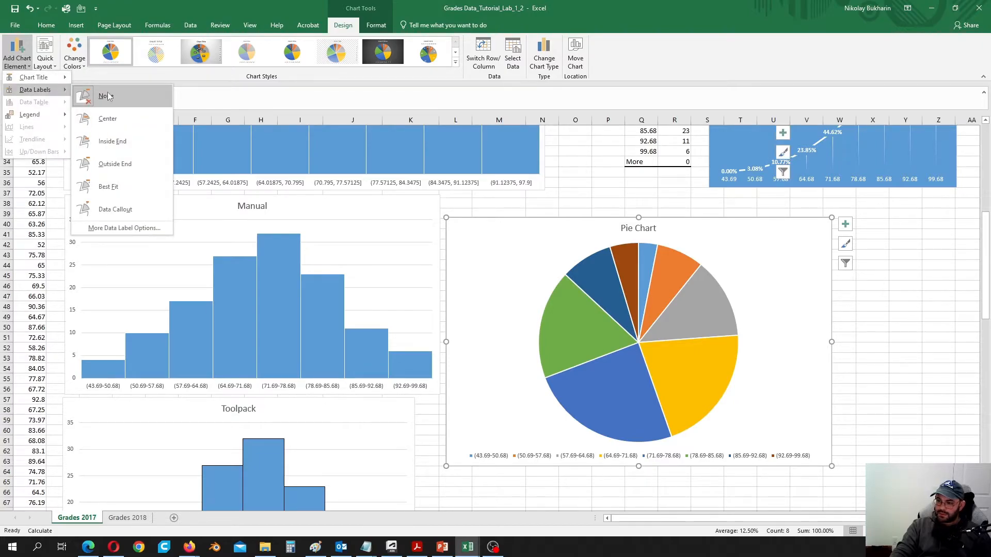
{"action": "left_click", "coordinate": [118, 166]}
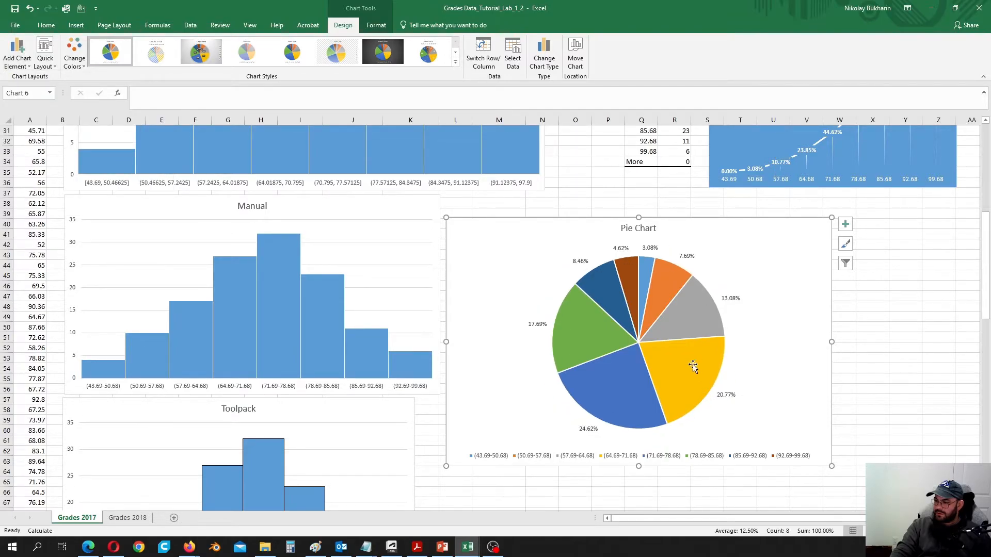
{"action": "left_click", "coordinate": [537, 324]}
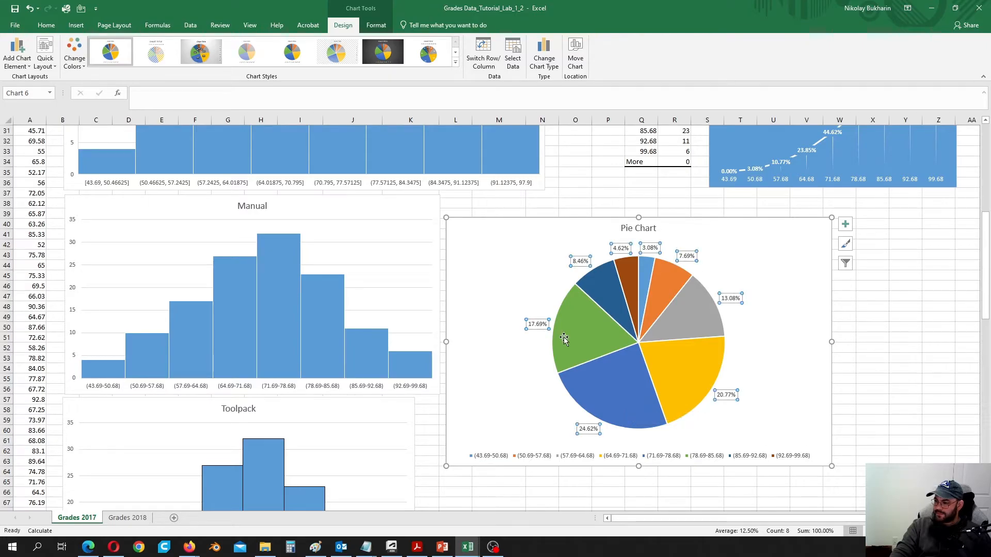
{"action": "left_click", "coordinate": [46, 24]}
{"action": "left_click", "coordinate": [89, 60]}
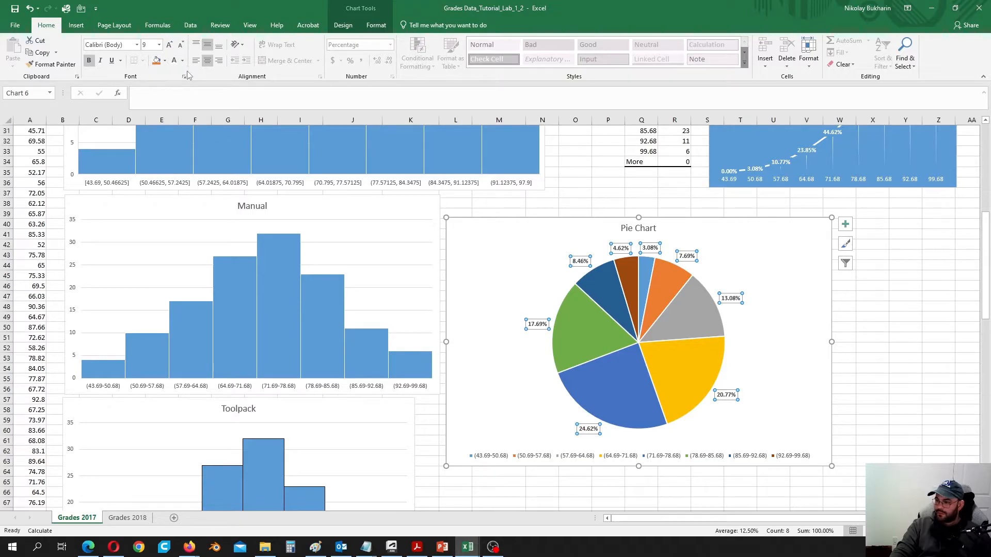
{"action": "left_click", "coordinate": [150, 45]}
{"action": "left_click", "coordinate": [159, 46]}
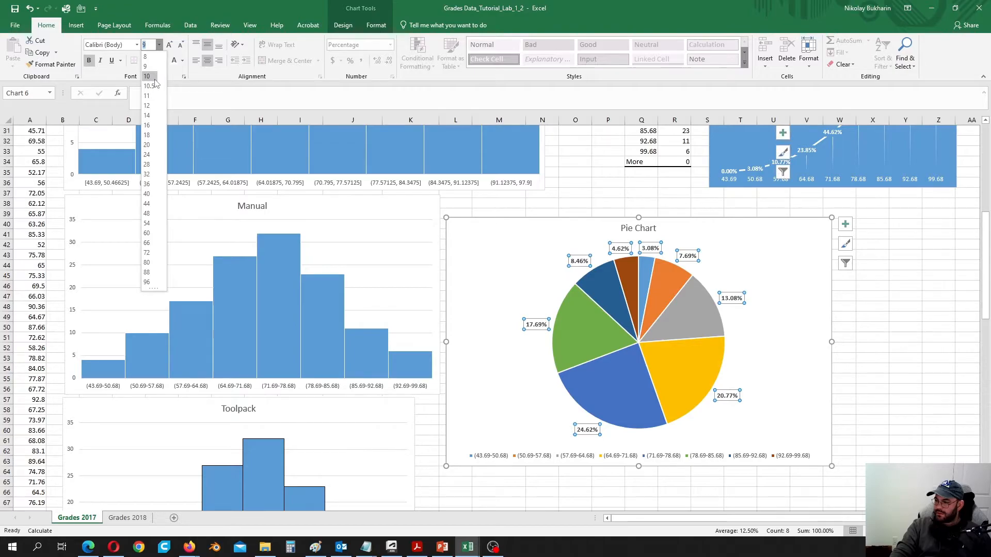
{"action": "left_click", "coordinate": [151, 86]}
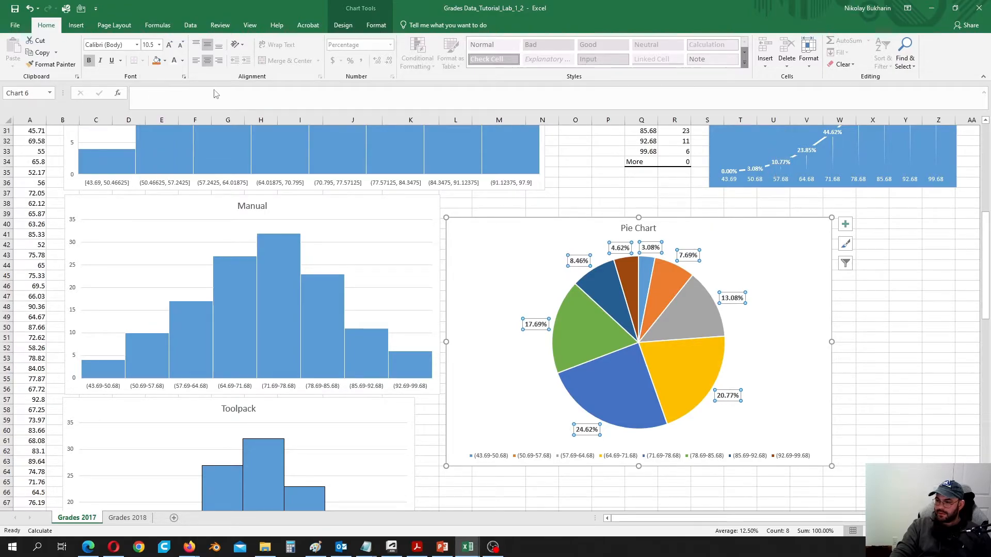
{"action": "left_click", "coordinate": [758, 358]}
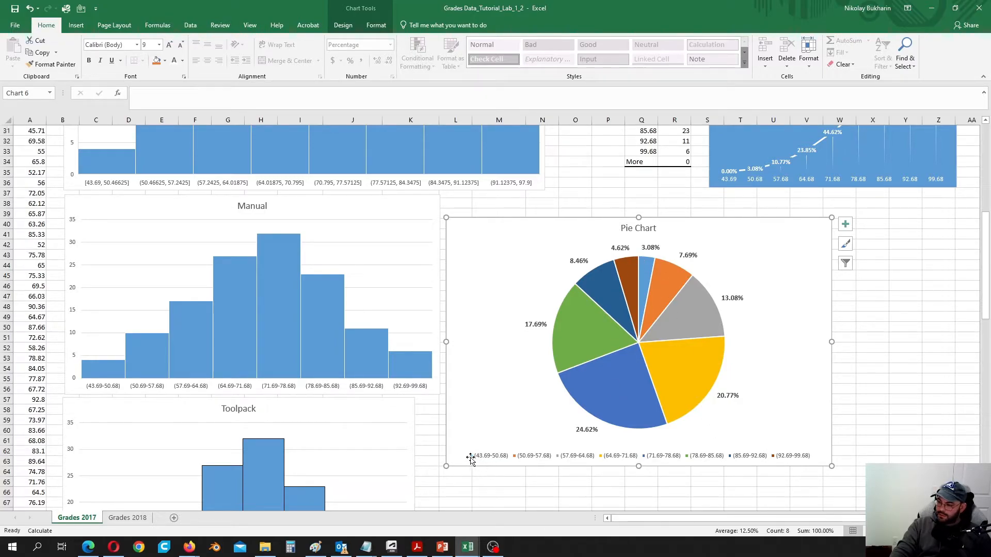
{"action": "scroll", "coordinate": [498, 453], "scroll_direction": "up", "scroll_amount": 10}
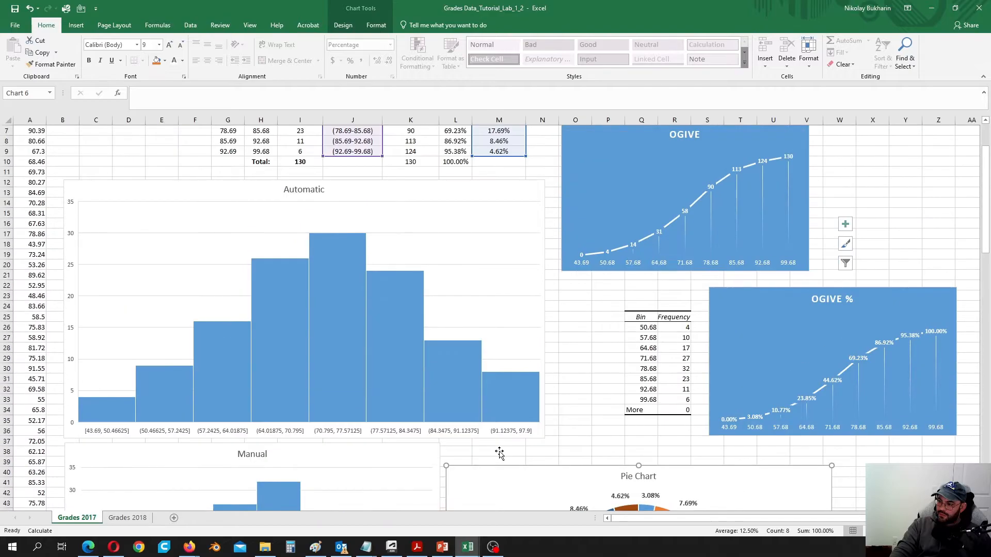
{"action": "scroll", "coordinate": [577, 359], "scroll_direction": "down", "scroll_amount": 12}
{"action": "scroll", "coordinate": [659, 358], "scroll_direction": "up", "scroll_amount": 3}
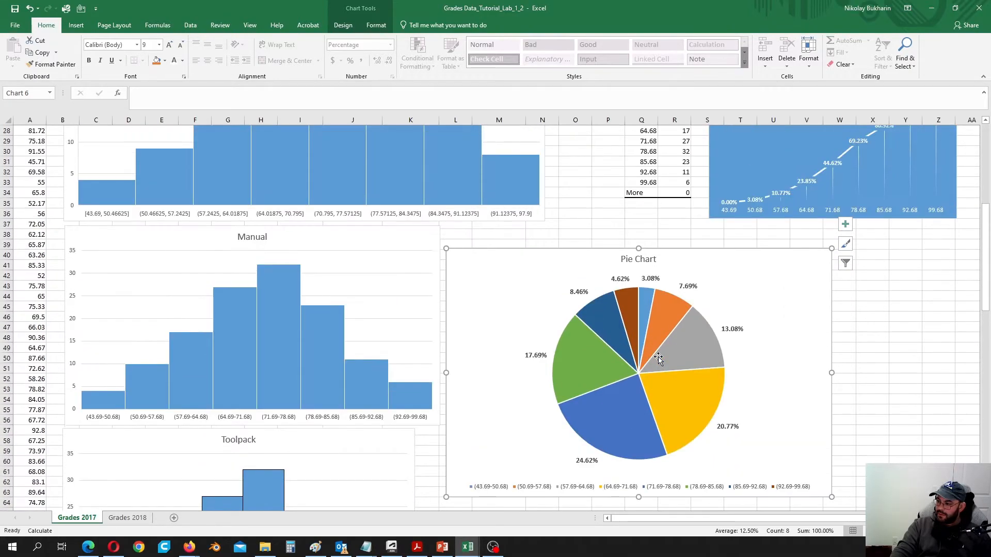
{"action": "scroll", "coordinate": [658, 357], "scroll_direction": "down", "scroll_amount": 2}
{"action": "scroll", "coordinate": [658, 358], "scroll_direction": "up", "scroll_amount": 2}
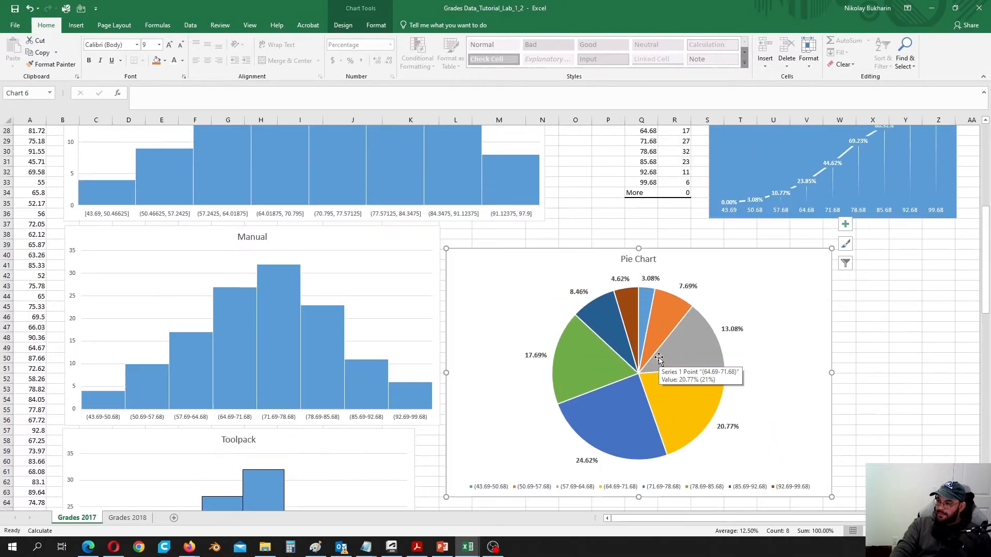
{"action": "scroll", "coordinate": [659, 358], "scroll_direction": "down", "scroll_amount": 1}
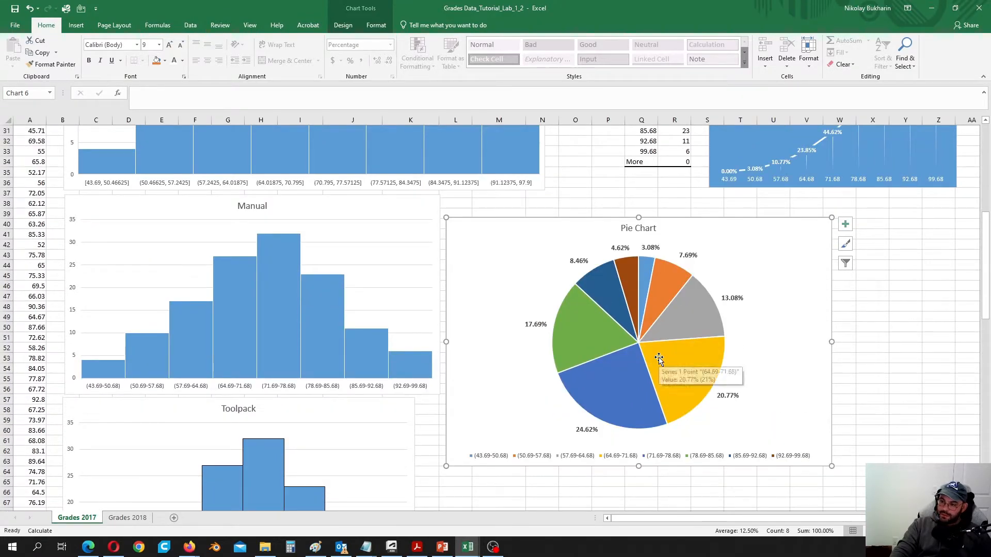
{"action": "scroll", "coordinate": [335, 331], "scroll_direction": "up", "scroll_amount": 2}
{"action": "scroll", "coordinate": [334, 330], "scroll_direction": "up", "scroll_amount": 2}
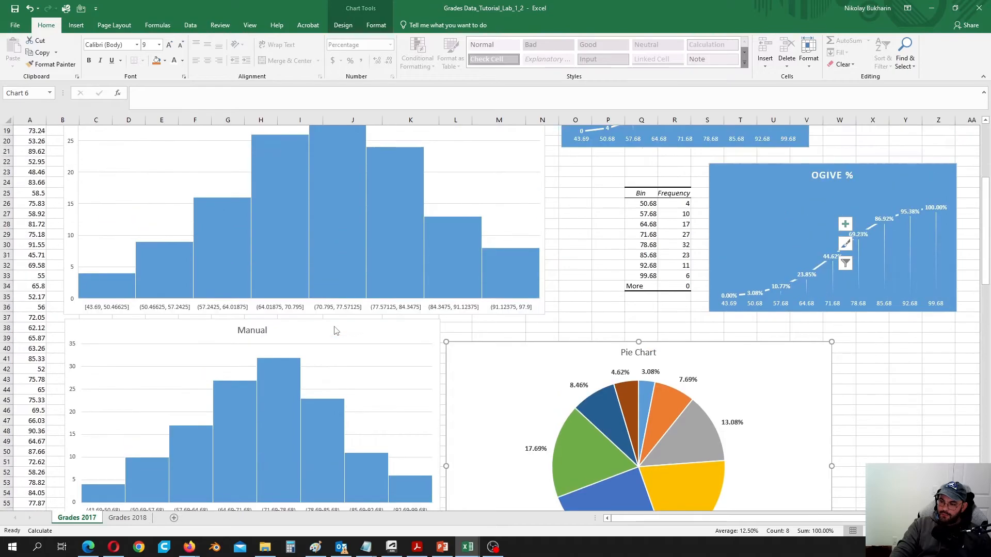
{"action": "scroll", "coordinate": [320, 333], "scroll_direction": "up", "scroll_amount": 3}
{"action": "mouse_move", "coordinate": [88, 386]}
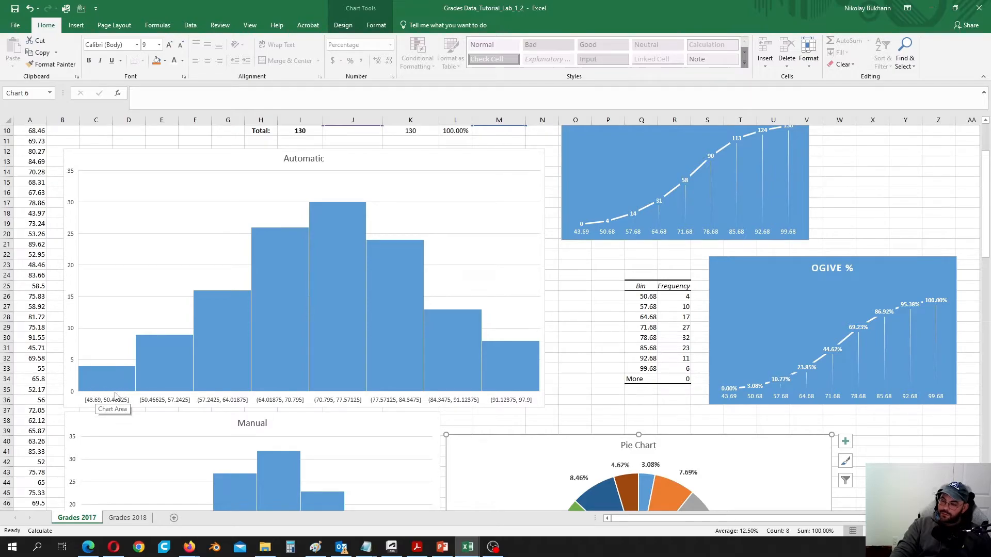
{"action": "mouse_move", "coordinate": [108, 389]}
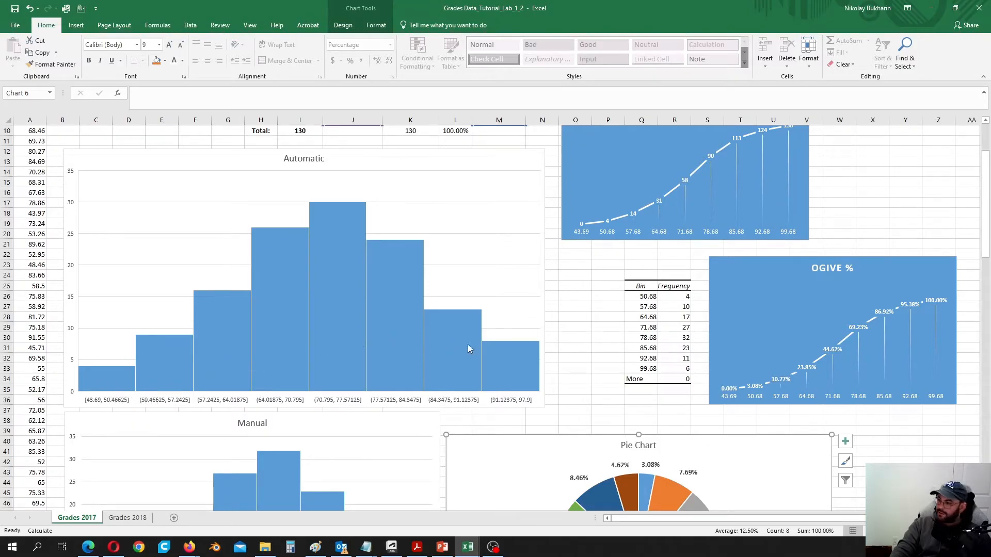
{"action": "scroll", "coordinate": [590, 363], "scroll_direction": "up", "scroll_amount": 3}
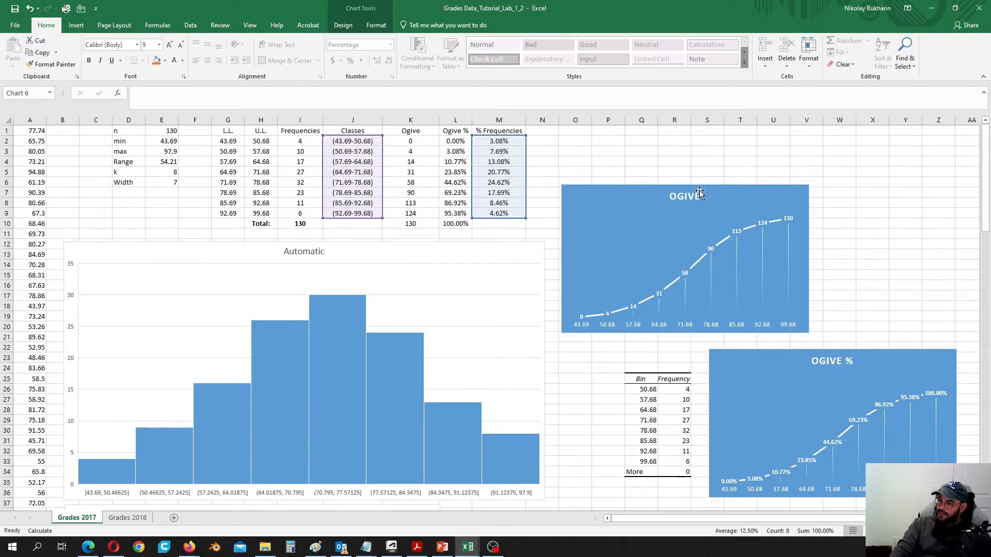
- Move the OGIVE chart right so it sits directly above the OGIVE % chart
{"action": "left_click_drag", "start_coordinate": [628, 189], "coordinate": [772, 195]}
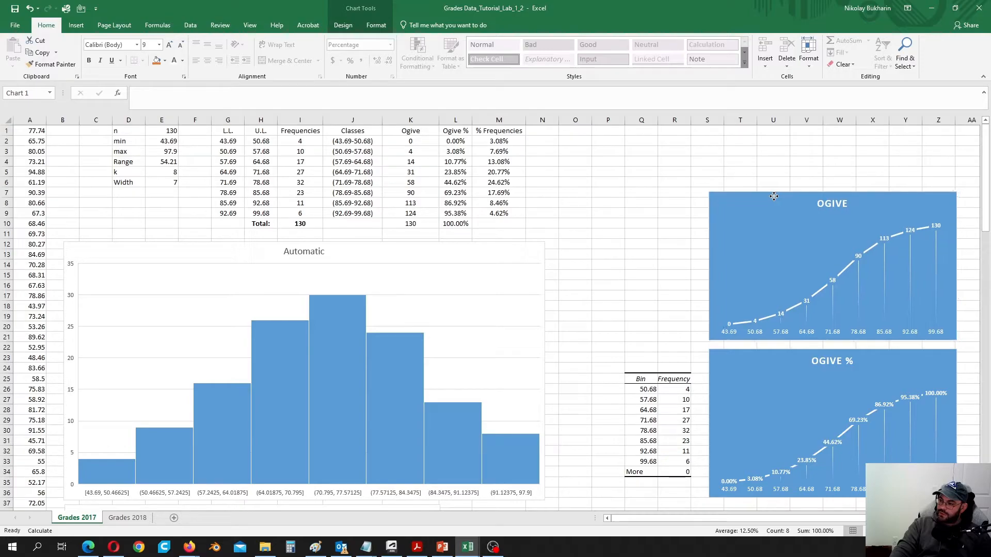
{"action": "left_click", "coordinate": [612, 246]}
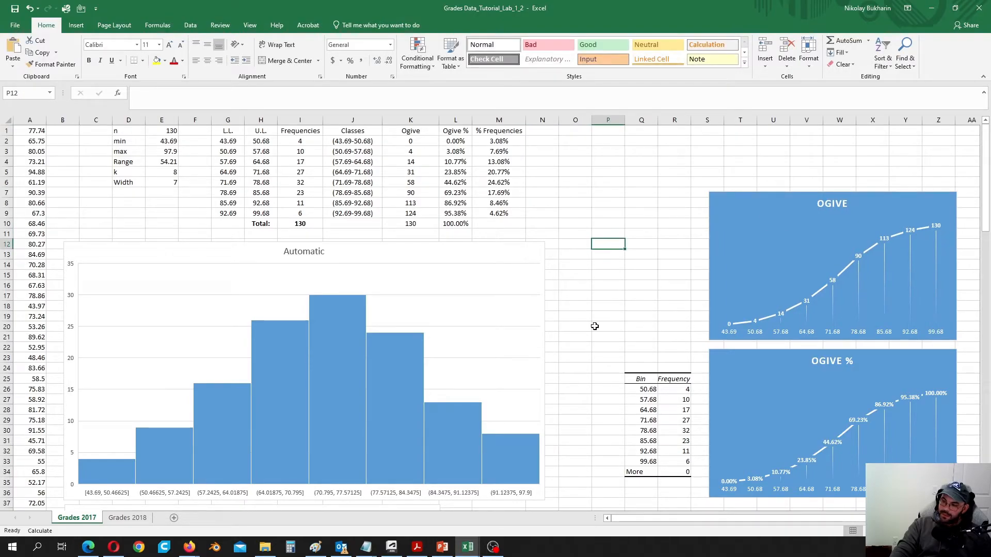
{"action": "mouse_move", "coordinate": [255, 417]}
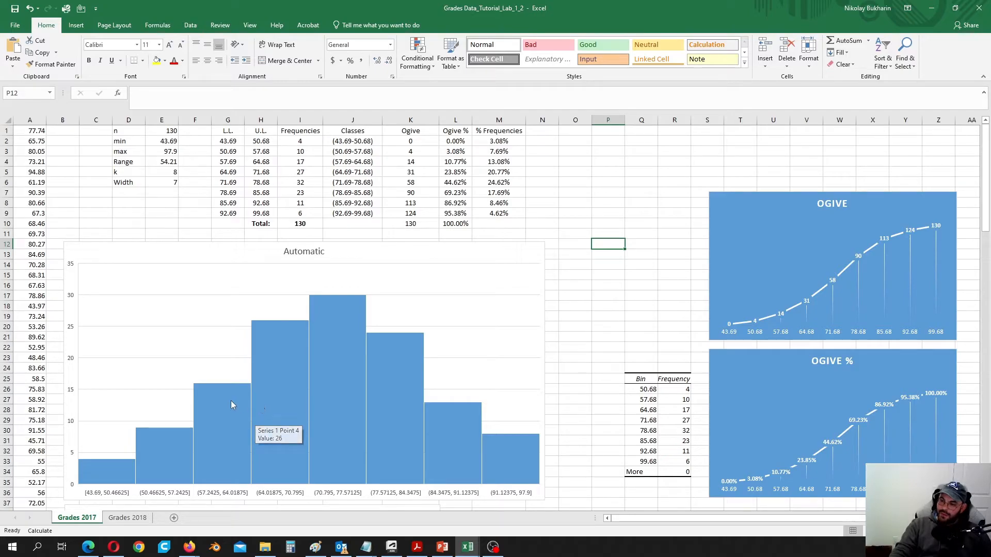
{"action": "mouse_move", "coordinate": [205, 403]}
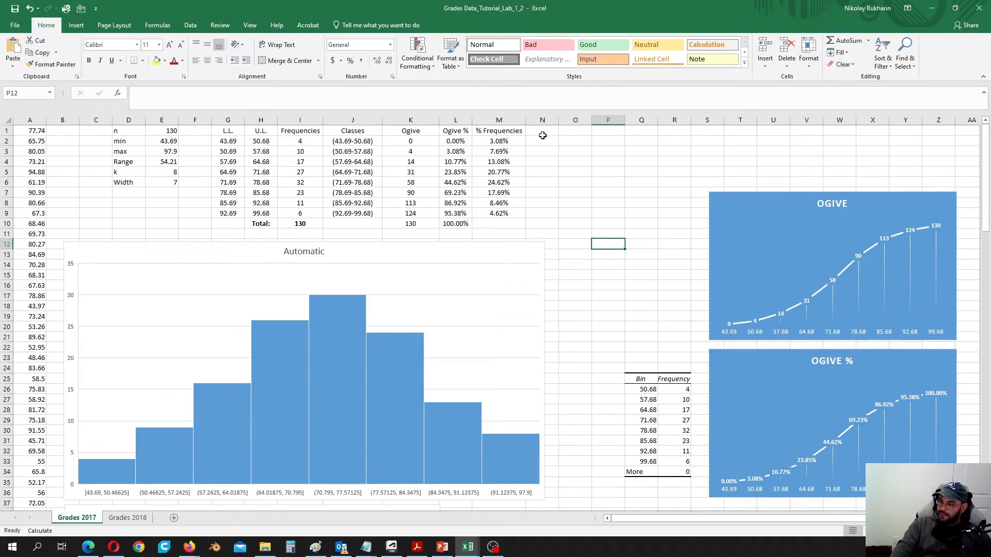
- Enter the header 'Freq. Polygon' in cell N1
{"action": "left_click", "coordinate": [541, 133]}
{"action": "left_click_drag", "start_coordinate": [540, 133], "coordinate": [577, 135]}
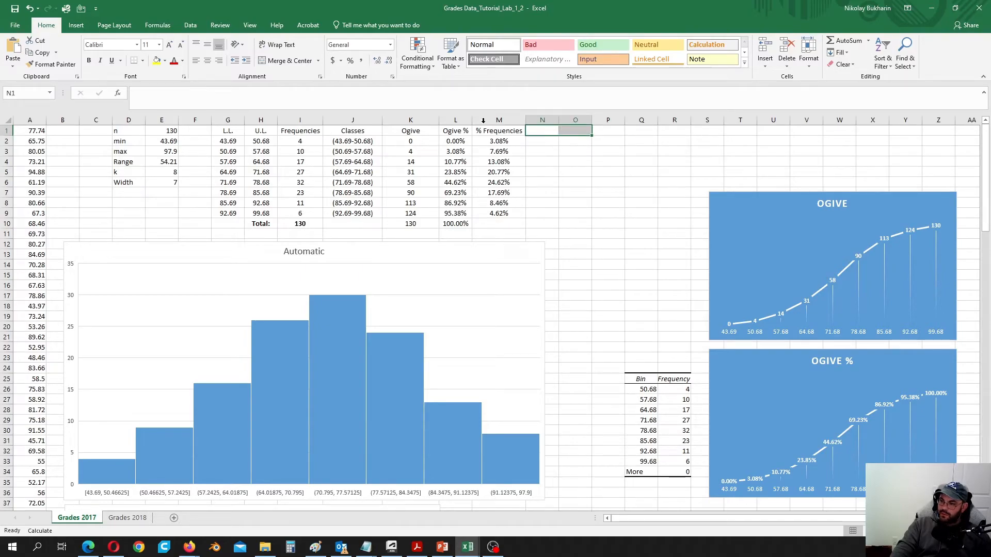
{"action": "left_click", "coordinate": [76, 25]}
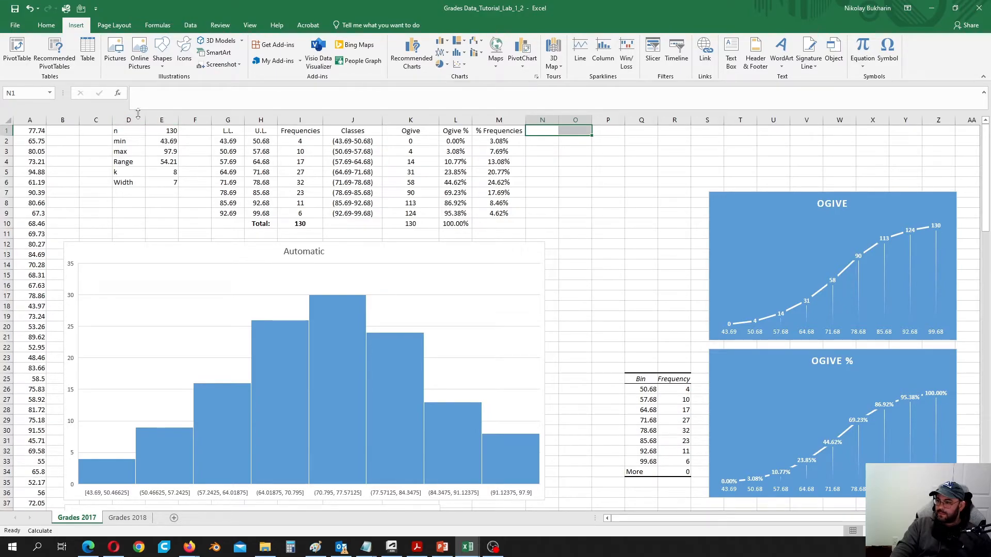
{"action": "left_click", "coordinate": [46, 25]}
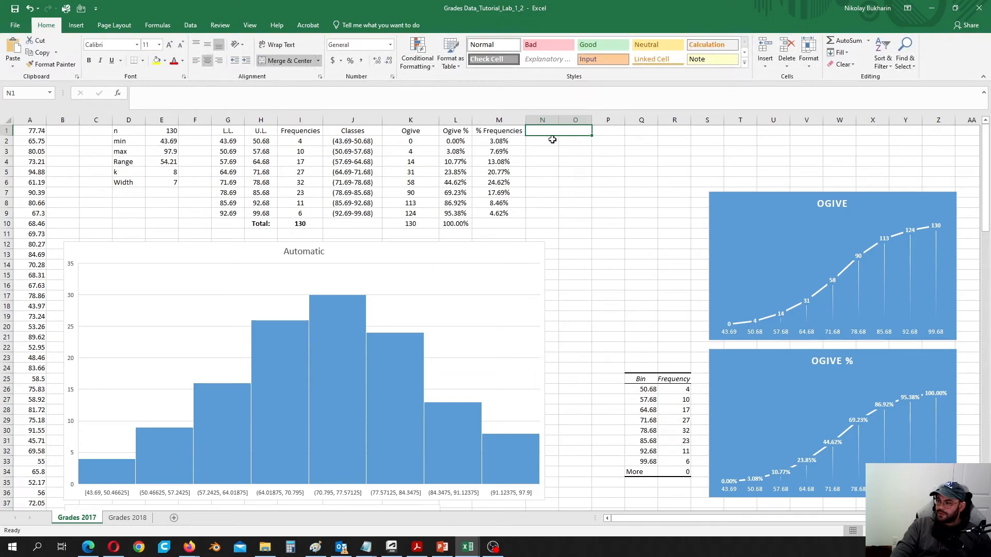
{"action": "key", "text": "F2"}
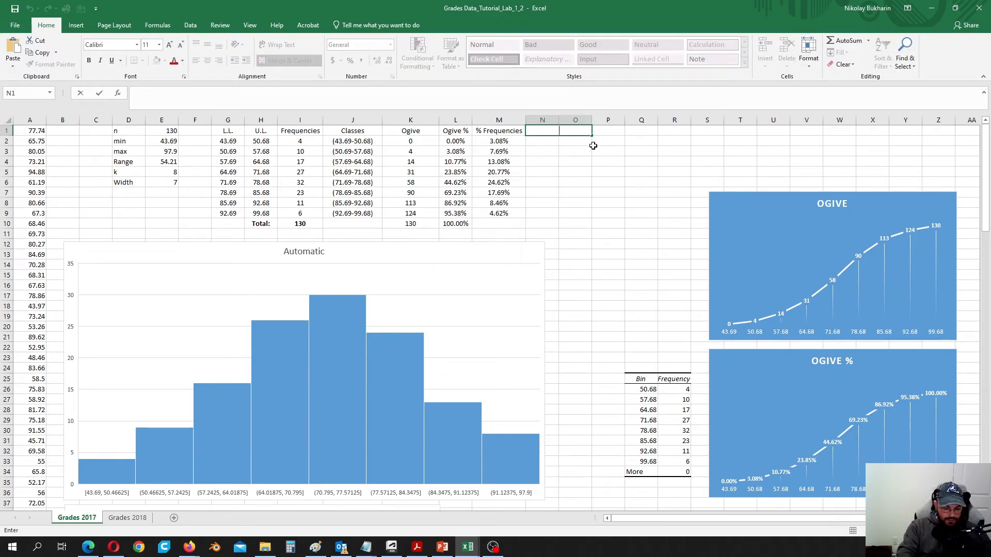
{"action": "type", "text": "Freq"}
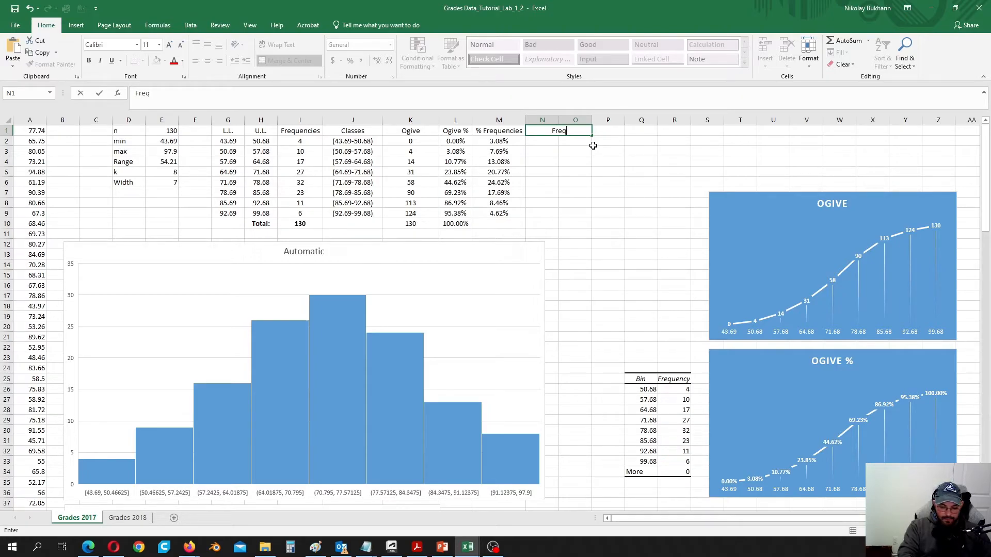
{"action": "type", "text": ". P"}
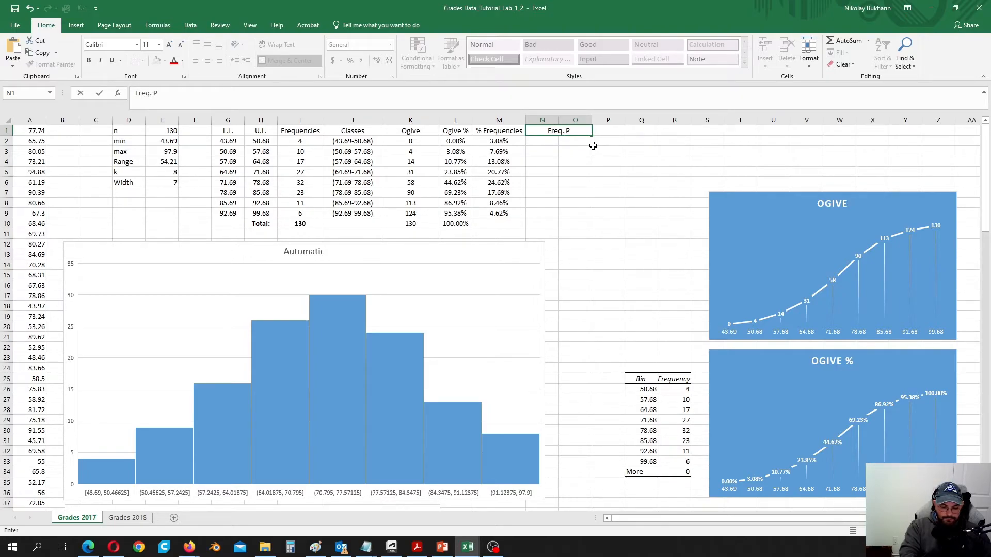
{"action": "type", "text": "olygon"}
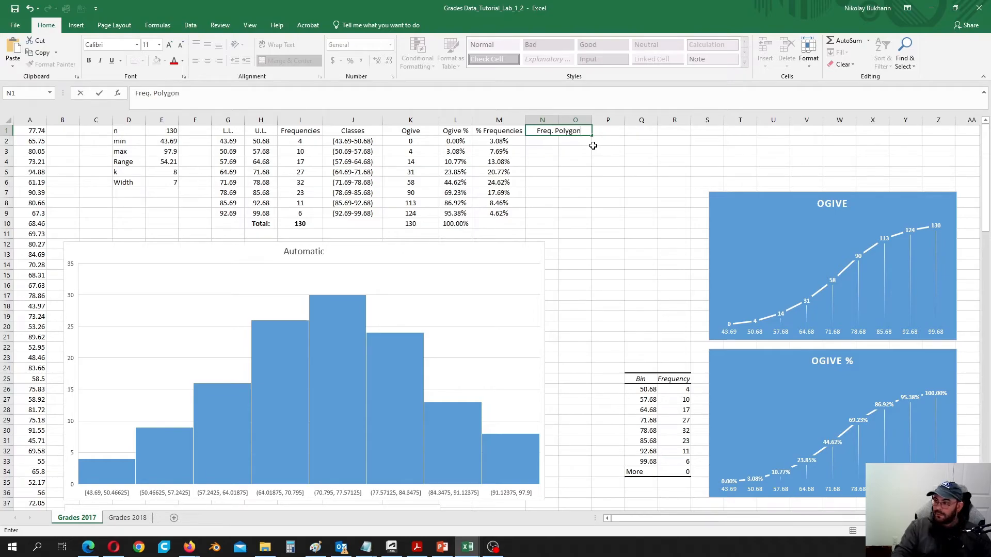
{"action": "left_click", "coordinate": [594, 162]}
- Select N2:N11 and O2:O10 for the polygon data
{"action": "left_click", "coordinate": [549, 141]}
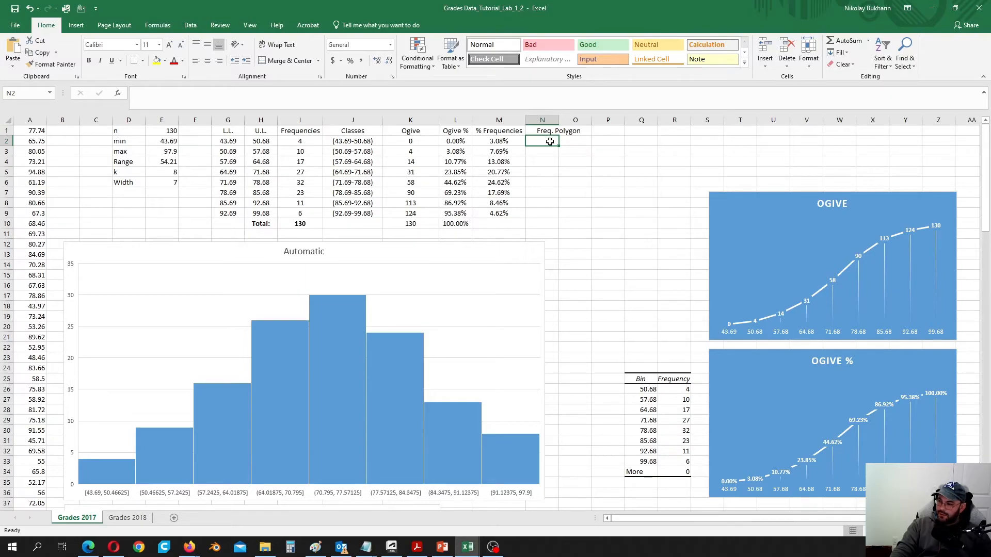
{"action": "left_click_drag", "start_coordinate": [550, 142], "coordinate": [551, 234]}
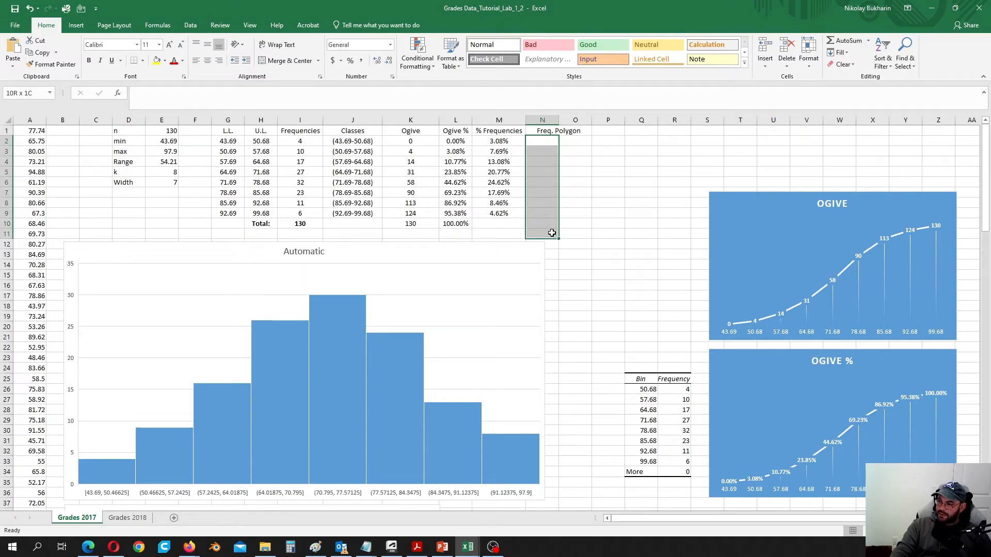
{"action": "left_click_drag", "start_coordinate": [583, 142], "coordinate": [582, 222]}
- Put 0 in O2 and the minimum =E2 (43.69) in N2
{"action": "left_click", "coordinate": [540, 141]}
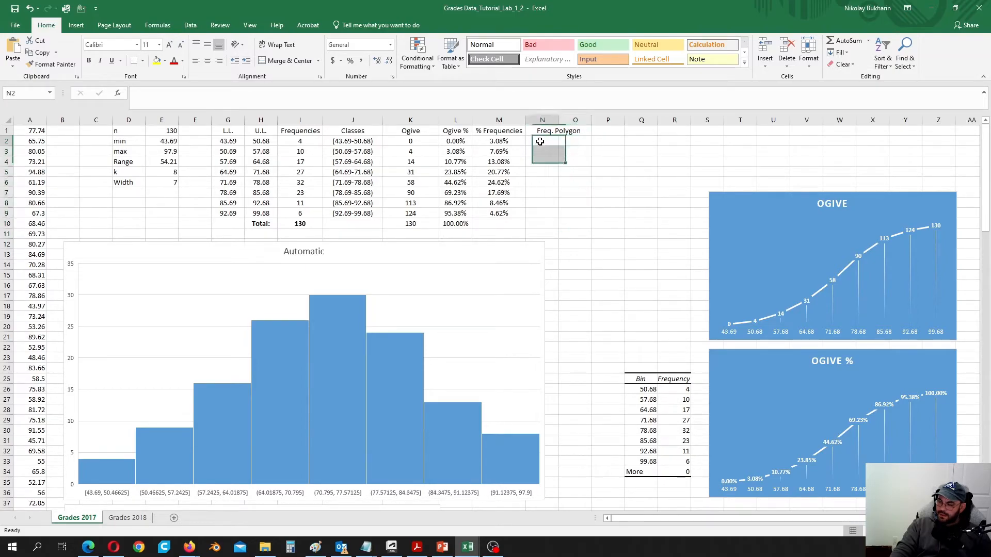
{"action": "left_click", "coordinate": [576, 143]}
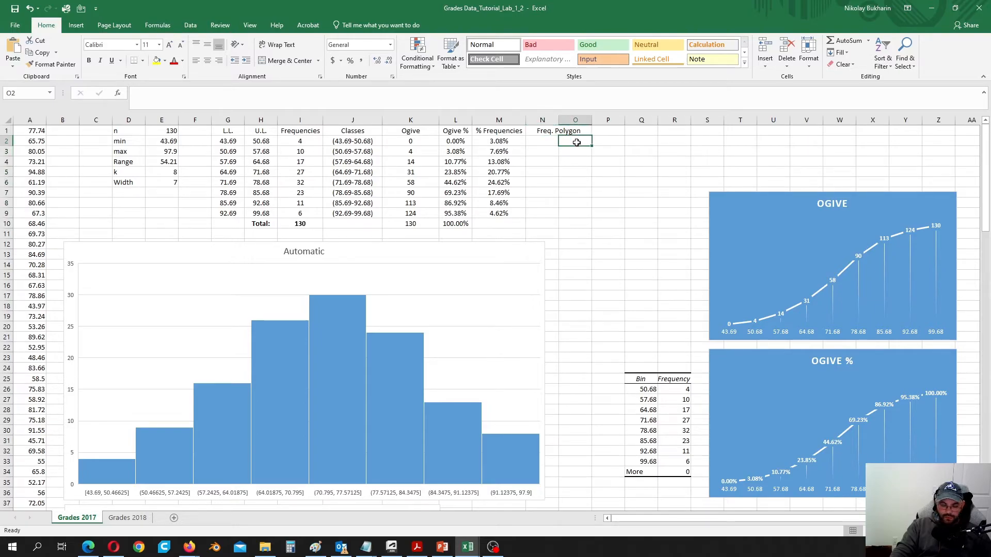
{"action": "type", "text": "0"}
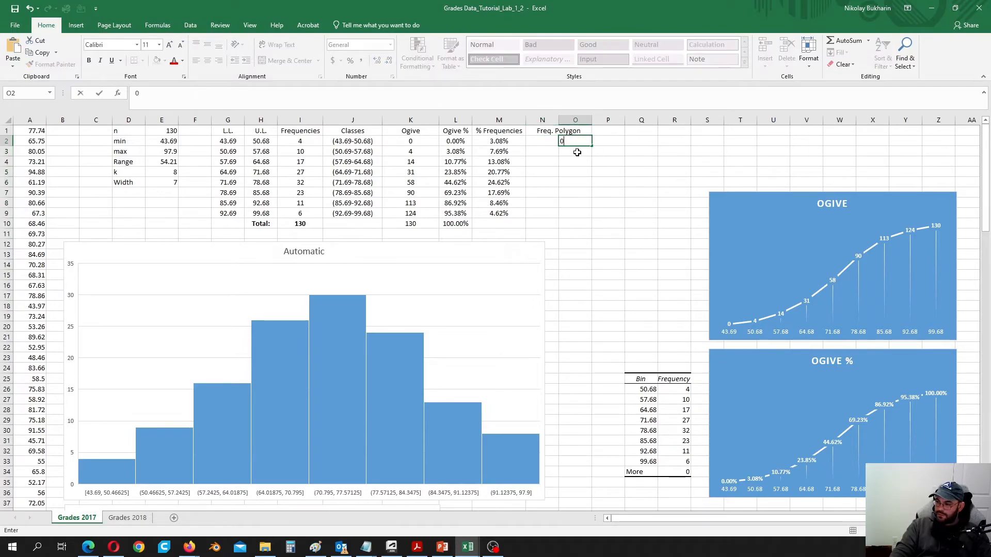
{"action": "left_click", "coordinate": [542, 143]}
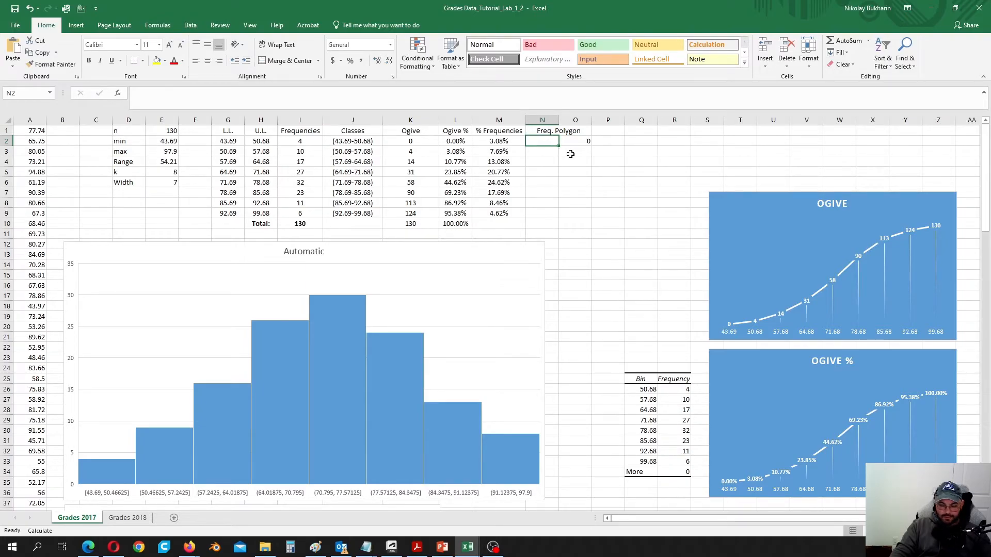
{"action": "type", "text": "="}
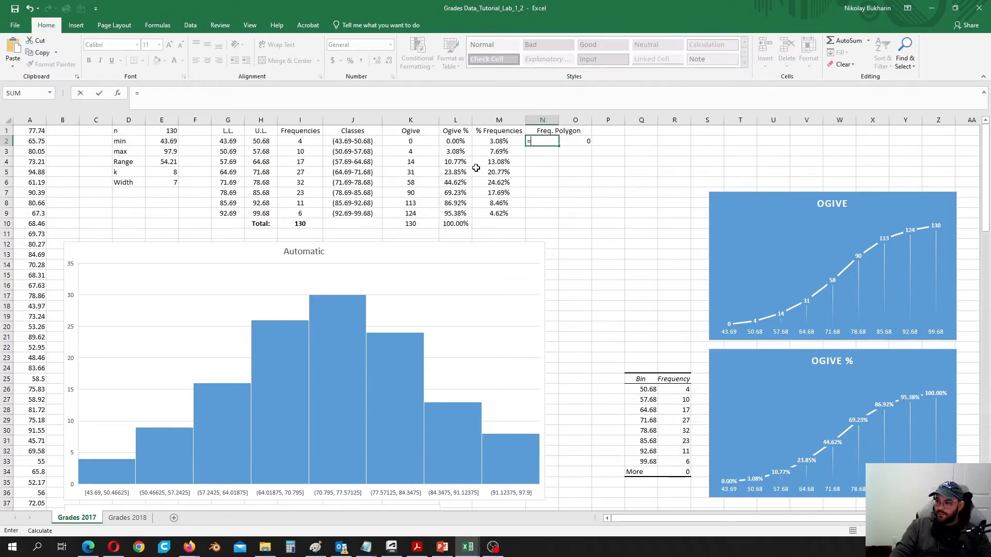
{"action": "left_click", "coordinate": [169, 142]}
{"action": "key", "text": "Return"}
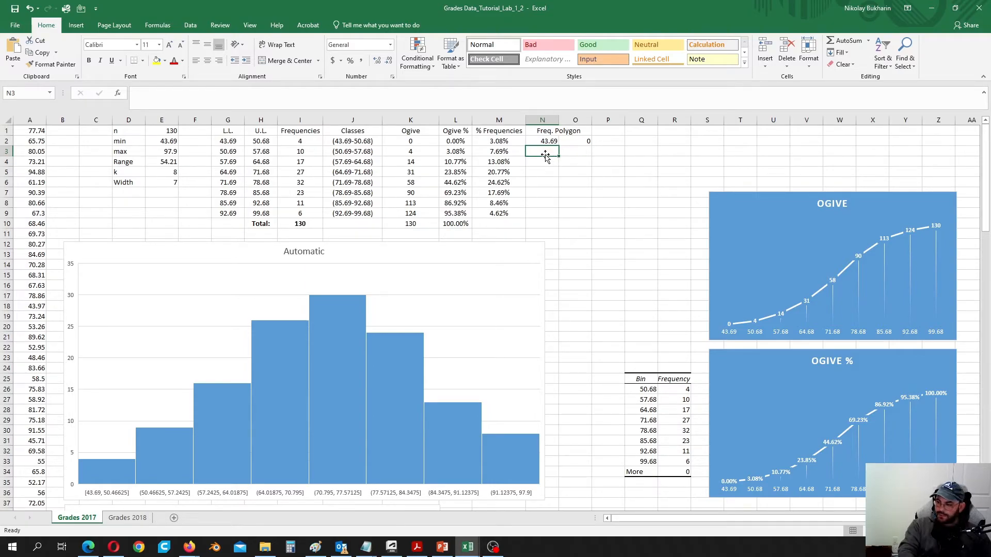
- Enter the first class midpoint formula =(G2+H2)/2 in N3
{"action": "type", "text": "="}
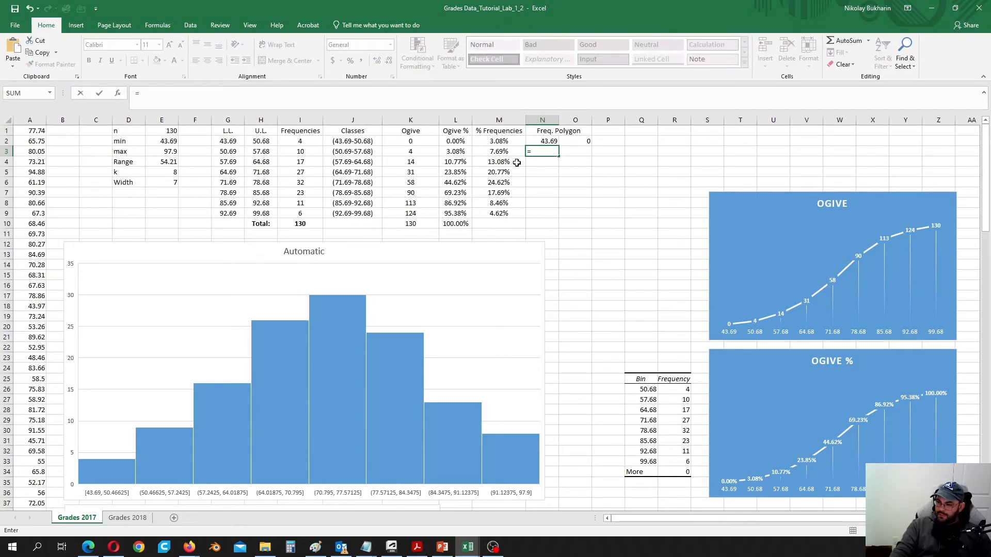
{"action": "type", "text": "("}
{"action": "left_click", "coordinate": [228, 141]}
{"action": "type", "text": "+"}
{"action": "left_click", "coordinate": [261, 141]}
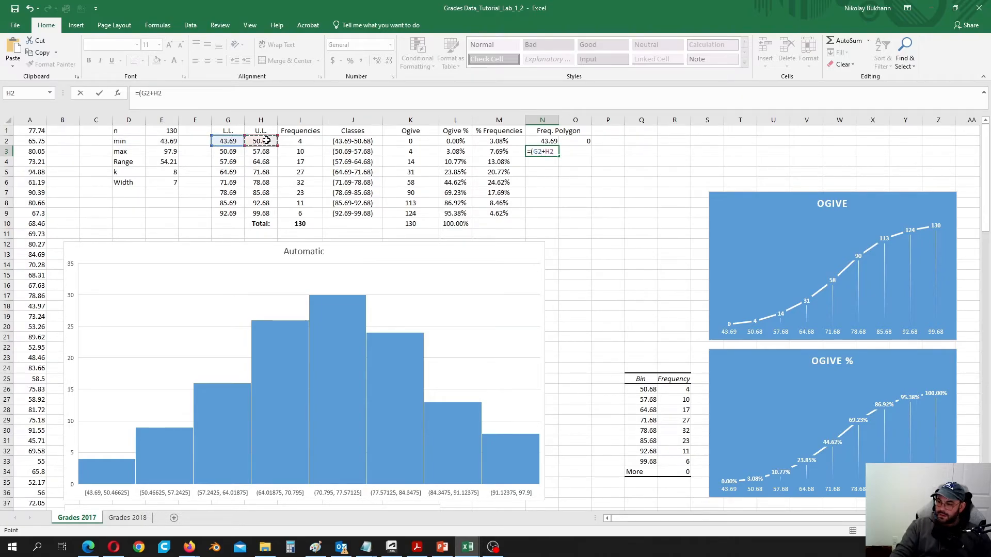
{"action": "type", "text": ")"}
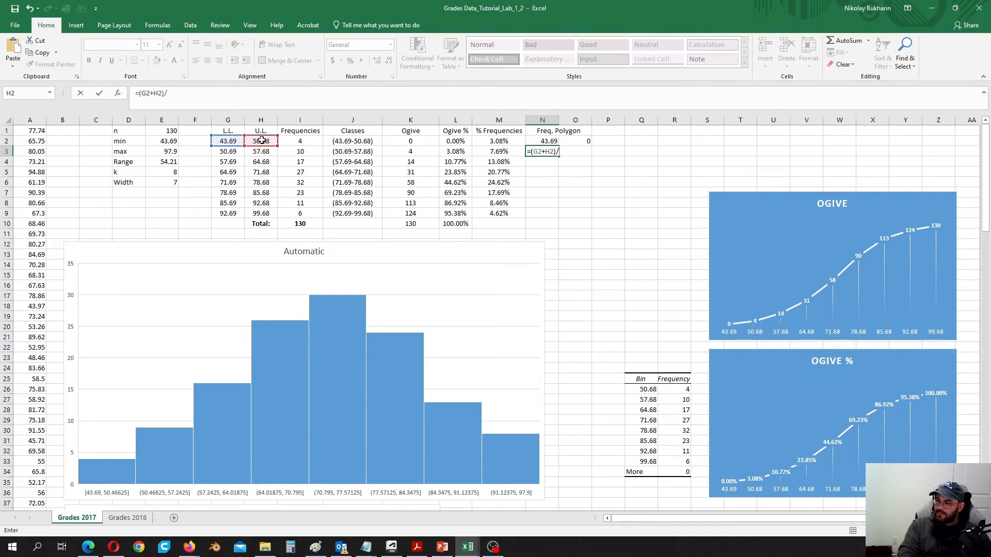
{"action": "type", "text": "/2"}
{"action": "key", "text": "Return"}
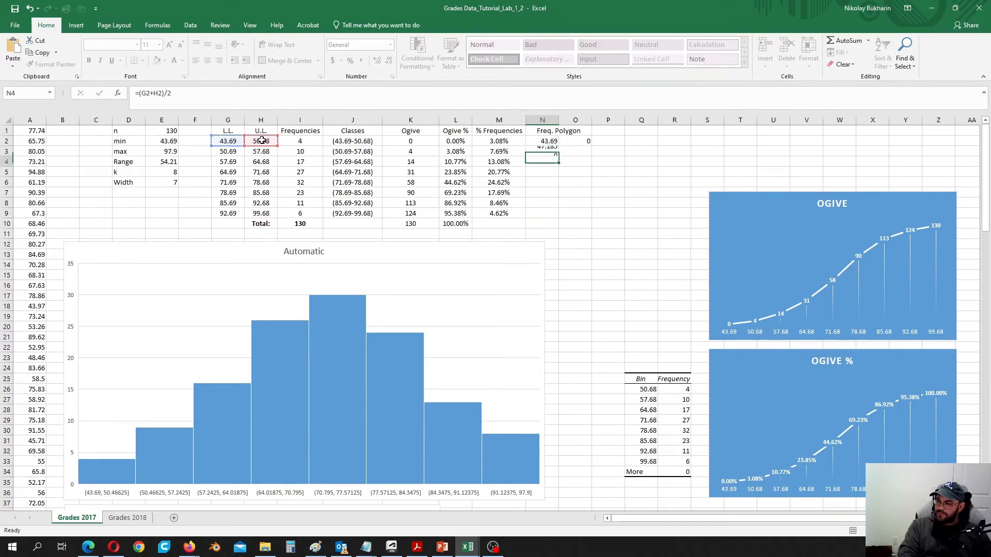
- Fill the midpoint formula from N3 down to N10, giving 47.185 through 96.185
{"action": "left_click", "coordinate": [551, 153]}
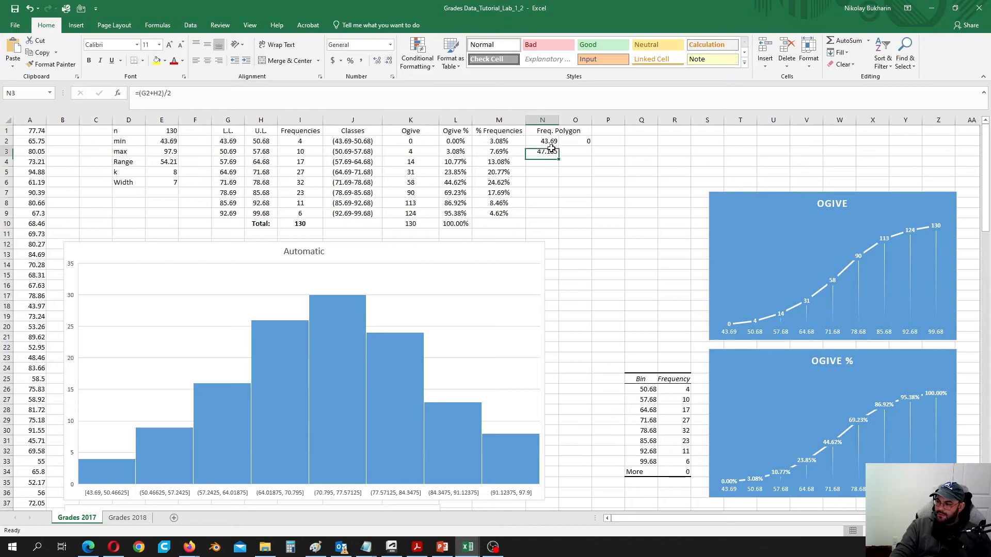
{"action": "left_click_drag", "start_coordinate": [558, 155], "coordinate": [557, 165]}
{"action": "left_click", "coordinate": [546, 161]}
{"action": "double_click", "coordinate": [546, 161]}
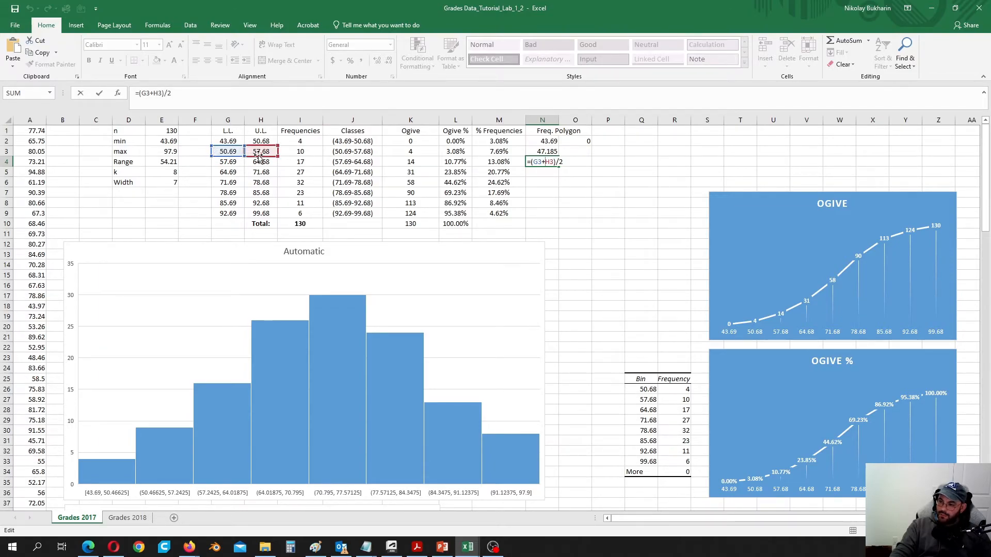
{"action": "key", "text": "ctrl+Return"}
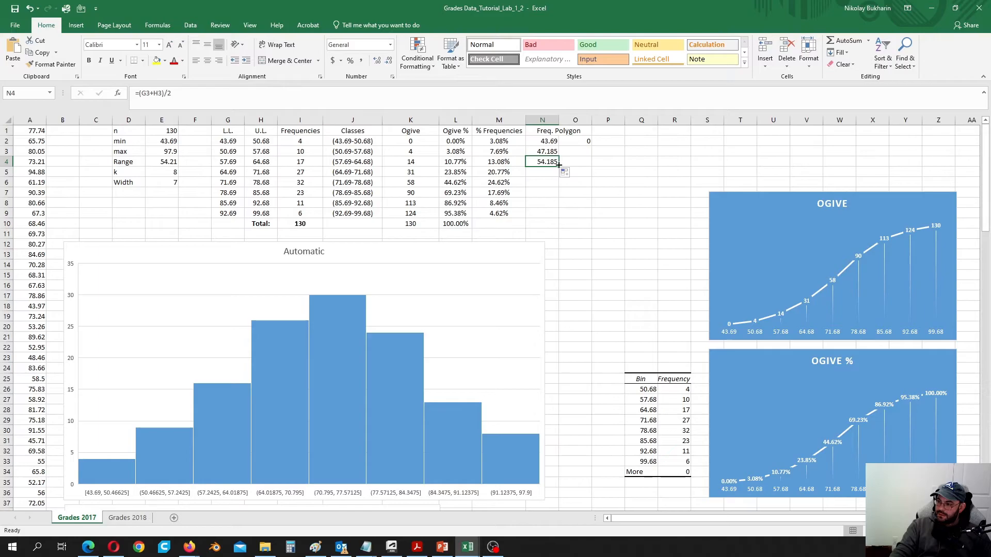
{"action": "left_click_drag", "start_coordinate": [558, 167], "coordinate": [558, 217]}
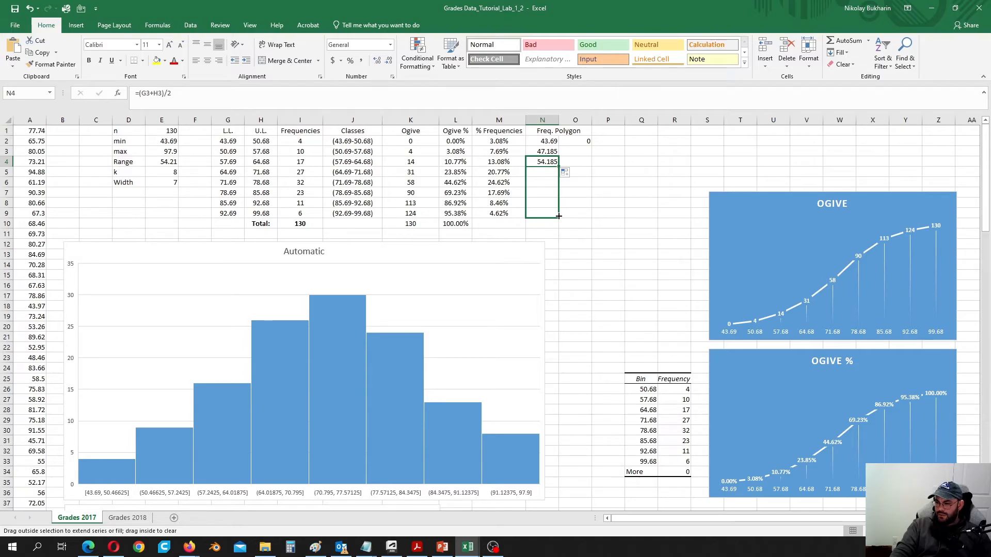
{"action": "left_click_drag", "start_coordinate": [558, 223], "coordinate": [557, 225]}
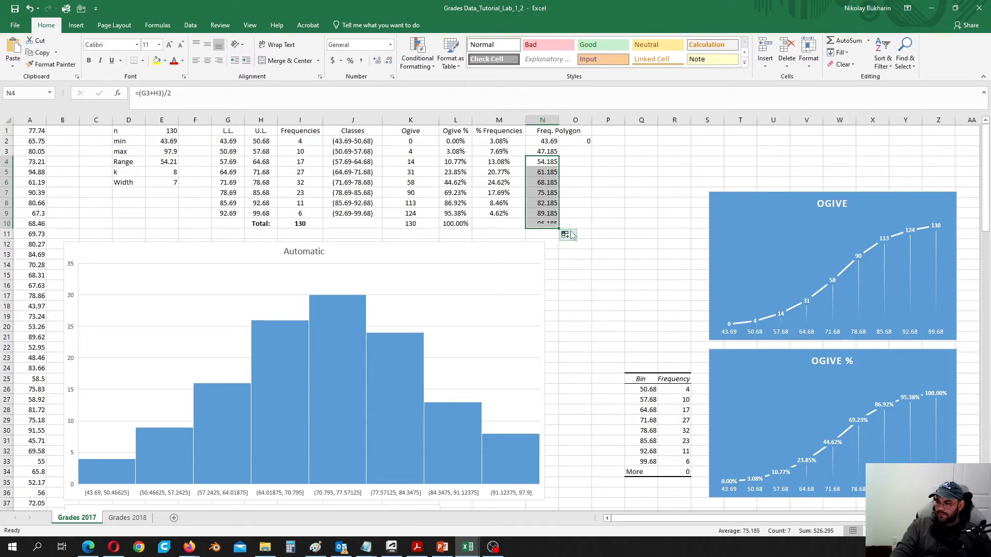
{"action": "left_click", "coordinate": [542, 227]}
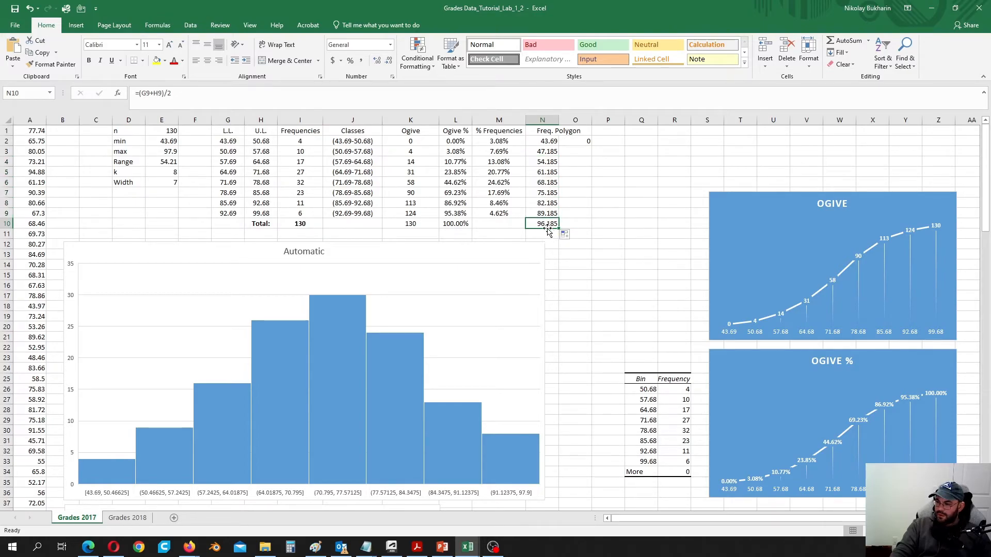
{"action": "left_click", "coordinate": [225, 214]}
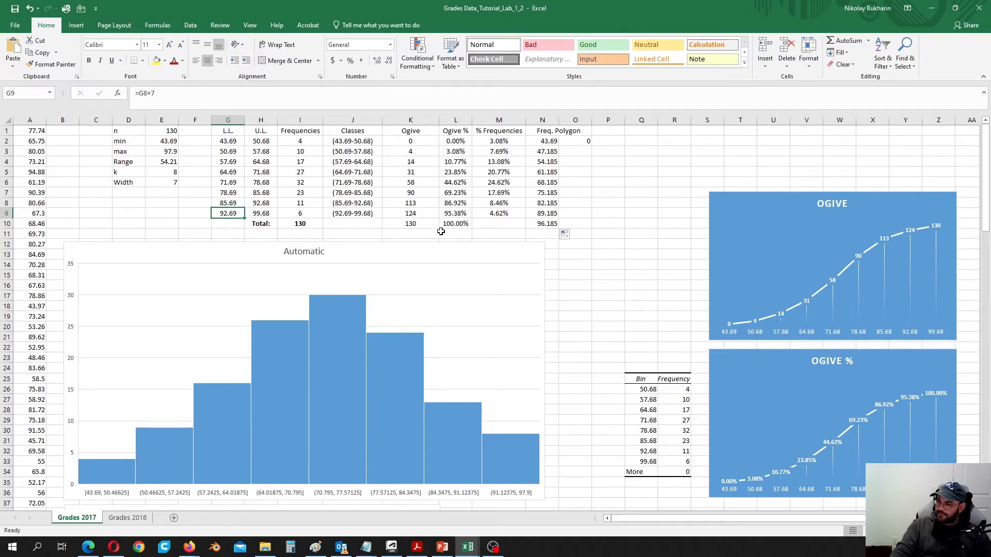
- Nudge the histogram, then put 0 in O11 and the maximum =E3 (97.9) in N11
{"action": "left_click", "coordinate": [450, 245]}
{"action": "left_click_drag", "start_coordinate": [450, 244], "coordinate": [444, 252]}
{"action": "left_click", "coordinate": [547, 234]}
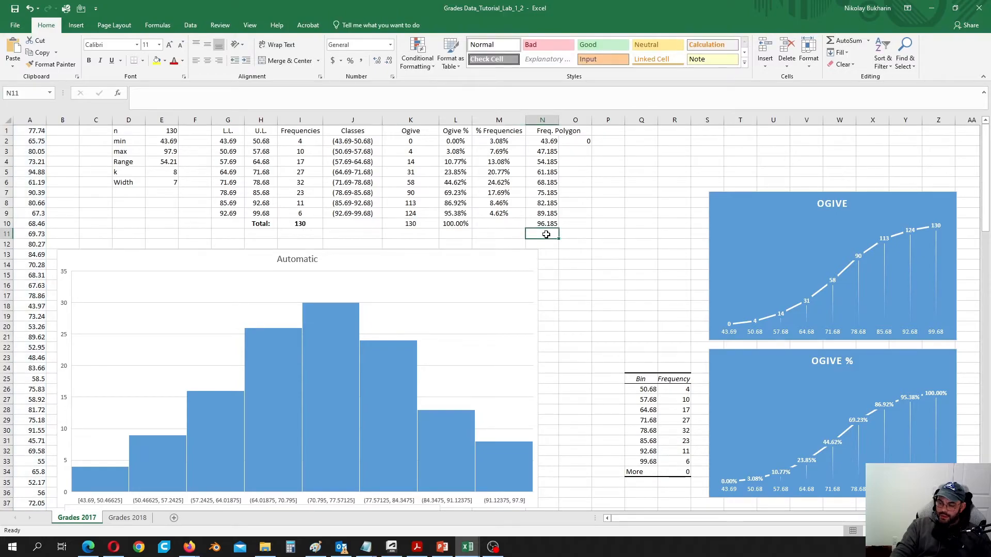
{"action": "left_click", "coordinate": [574, 233]}
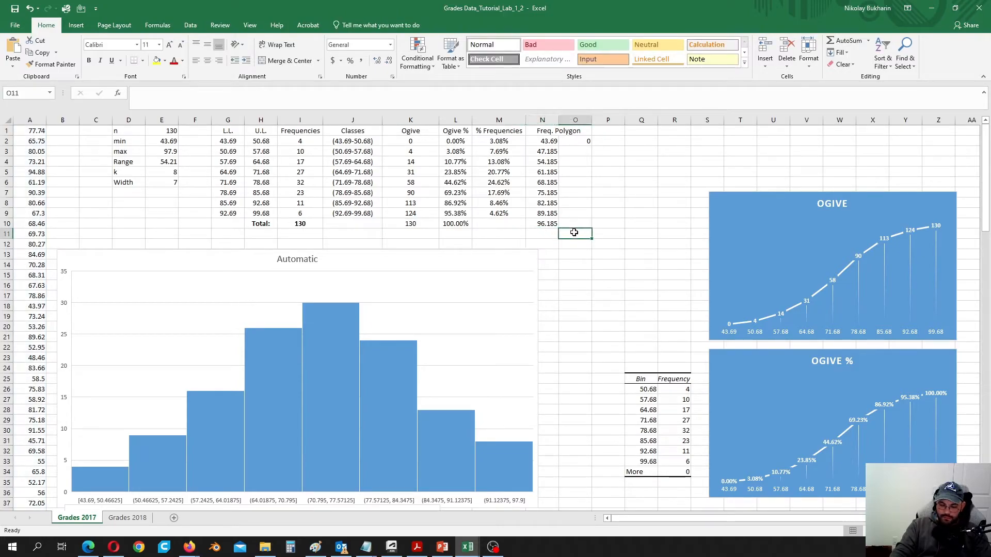
{"action": "type", "text": "0"}
{"action": "left_click", "coordinate": [544, 234]}
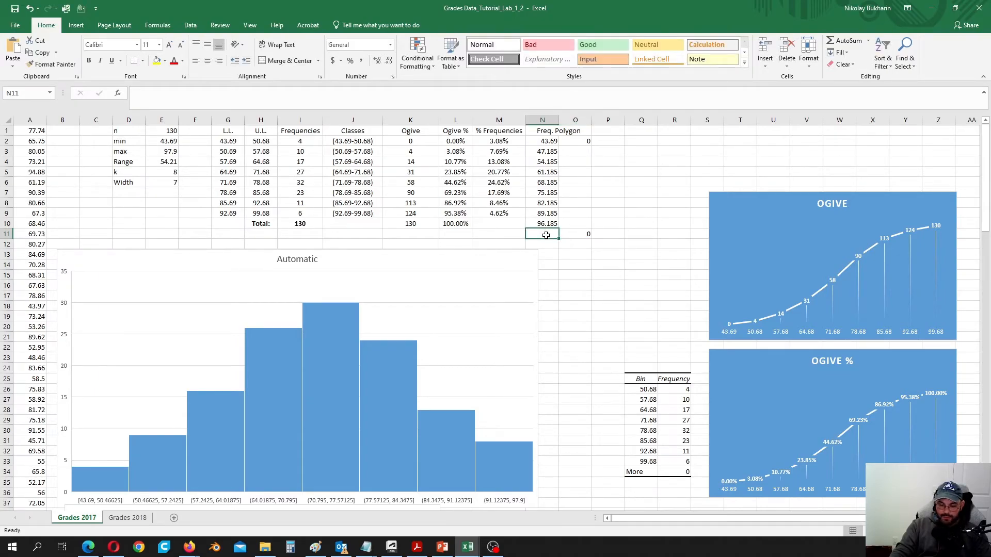
{"action": "type", "text": "="}
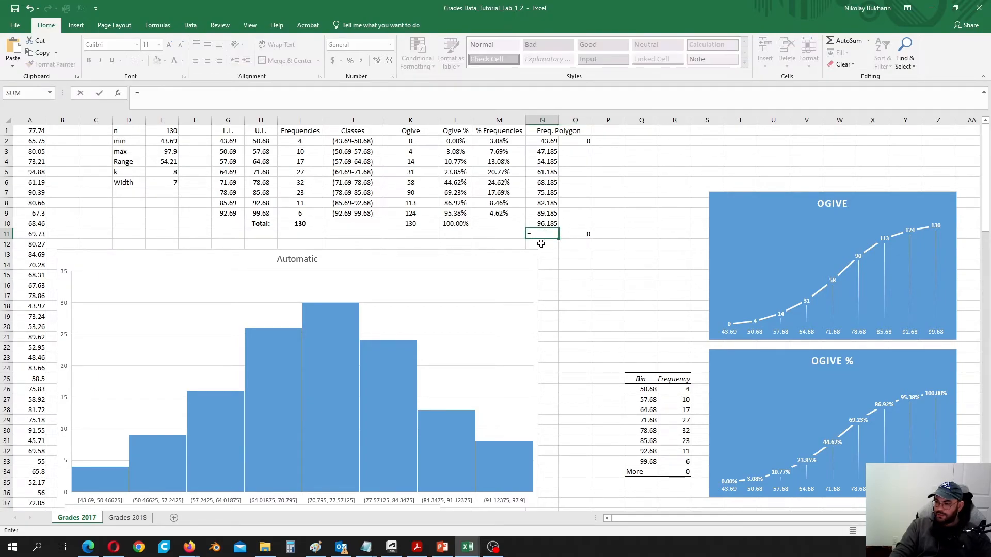
{"action": "left_click", "coordinate": [172, 151]}
{"action": "key", "text": "Return"}
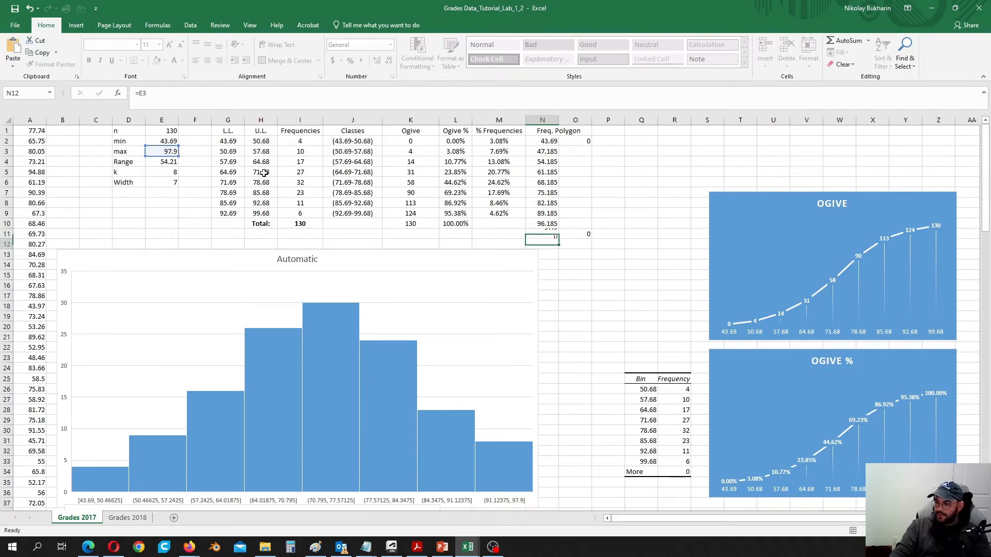
- Paste the frequencies I2:I9 as values into O3:O10 and select N2:O11
{"action": "left_click_drag", "start_coordinate": [577, 152], "coordinate": [578, 223]}
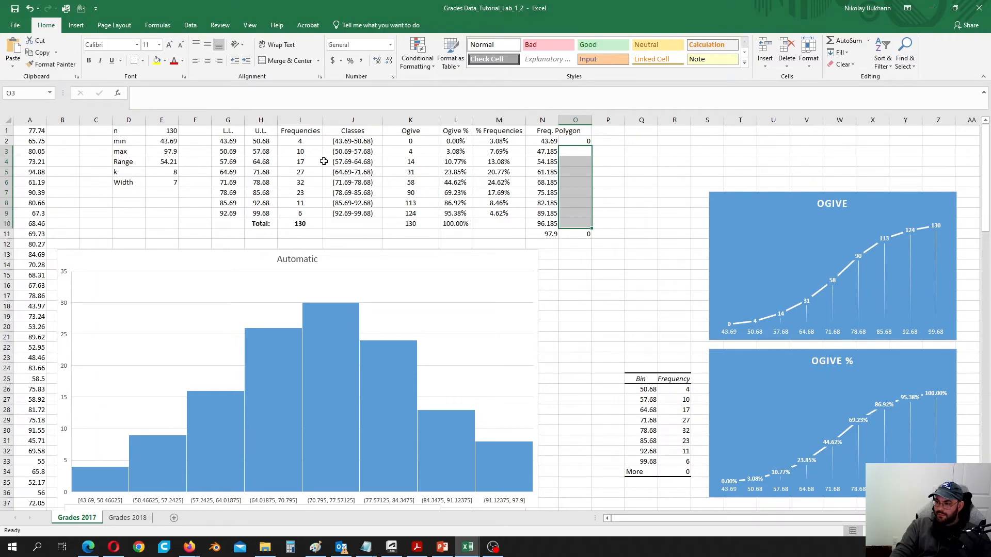
{"action": "left_click_drag", "start_coordinate": [305, 141], "coordinate": [311, 211]}
{"action": "key", "text": "ctrl+q"}
{"action": "right_click", "coordinate": [309, 177]}
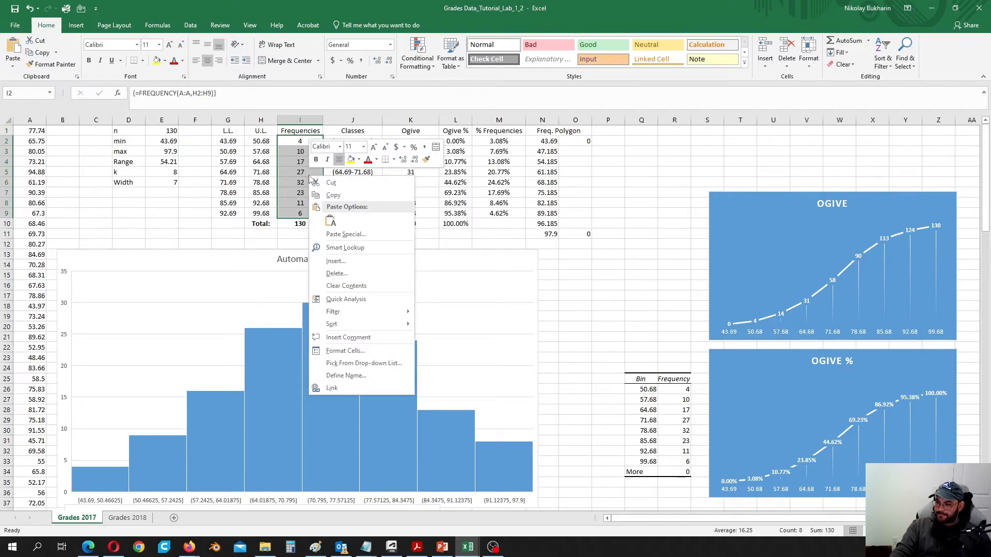
{"action": "left_click", "coordinate": [334, 195]}
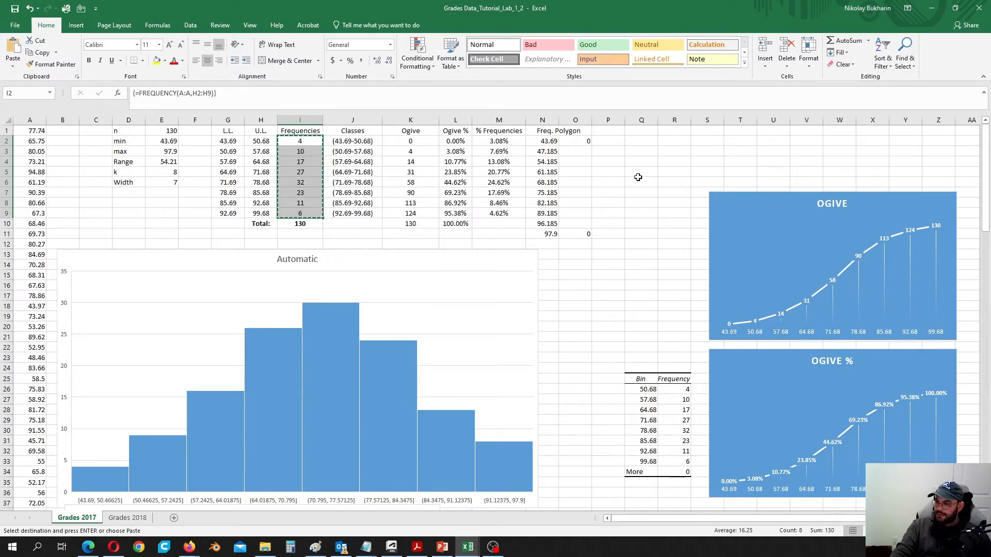
{"action": "right_click", "coordinate": [578, 152]}
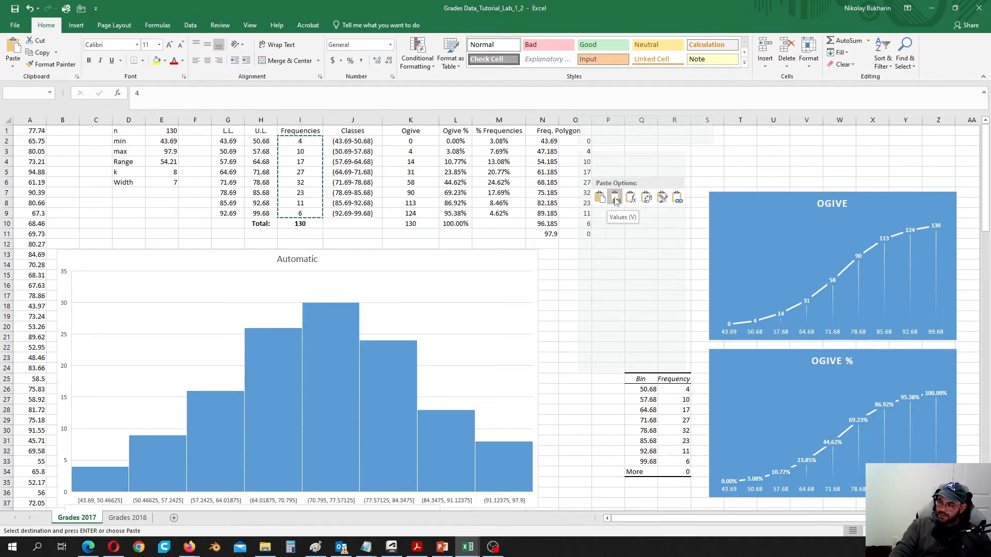
{"action": "left_click", "coordinate": [614, 200]}
{"action": "left_click", "coordinate": [609, 184]}
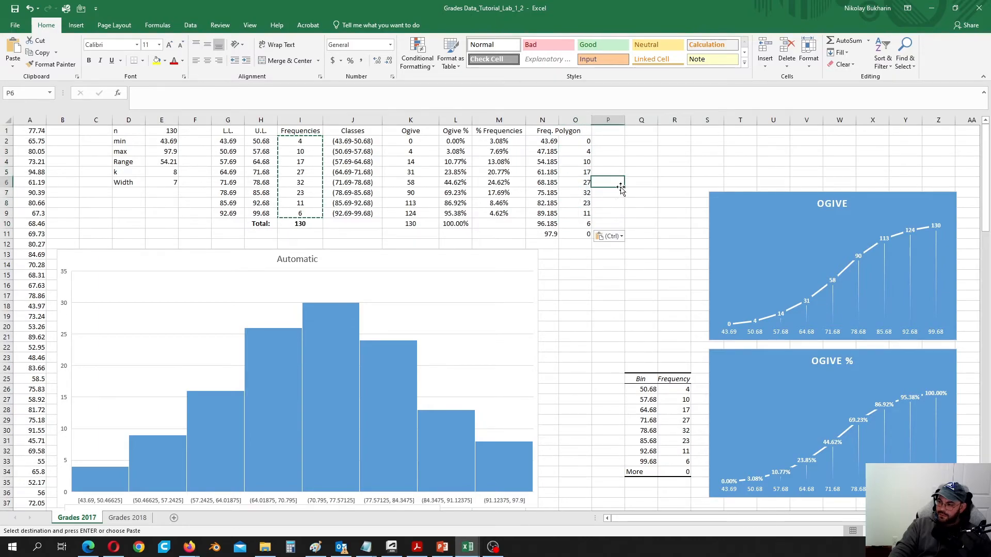
{"action": "left_click_drag", "start_coordinate": [540, 141], "coordinate": [581, 233]}
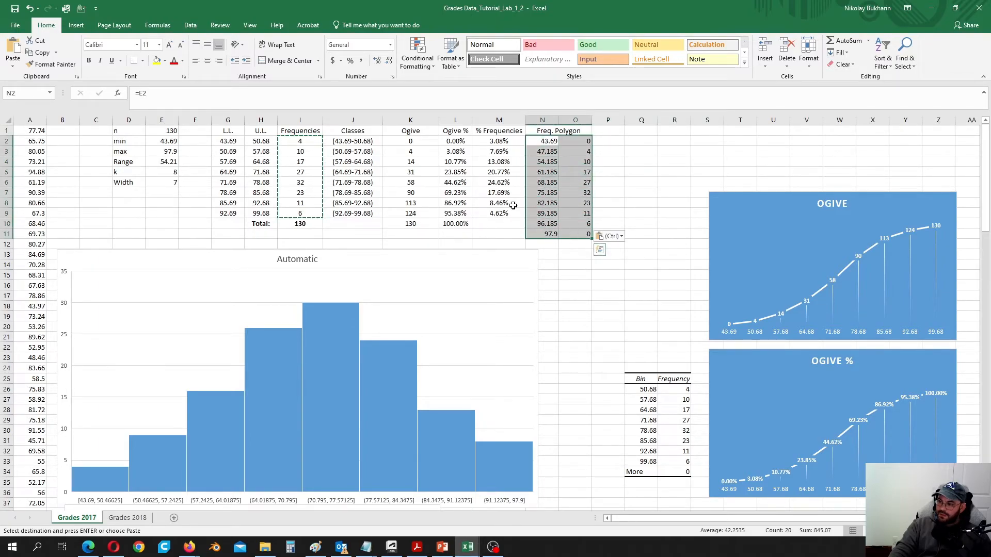
- Insert a Scatter with Smooth Lines chart of N2:O11 and place it below the pie chart
{"action": "left_click", "coordinate": [75, 31]}
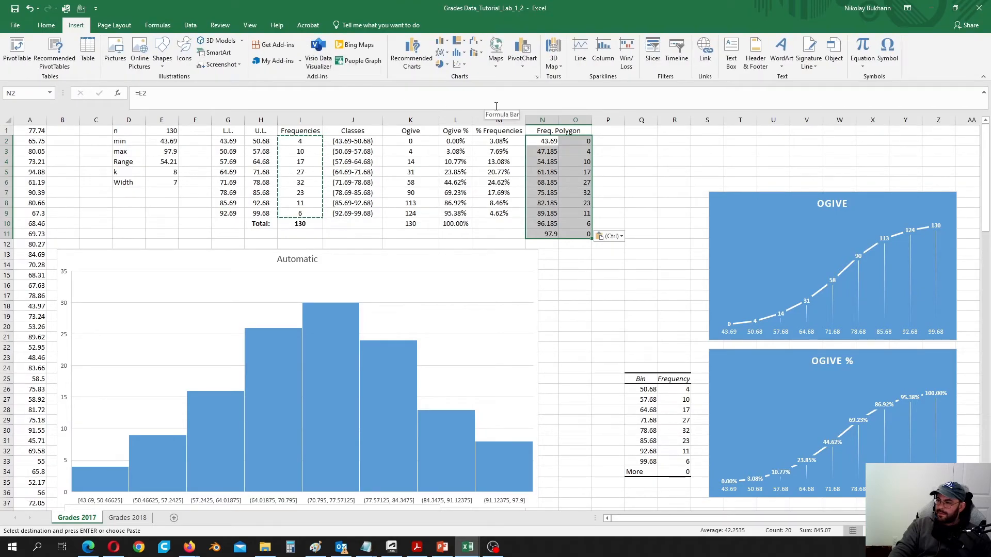
{"action": "left_click", "coordinate": [461, 64]}
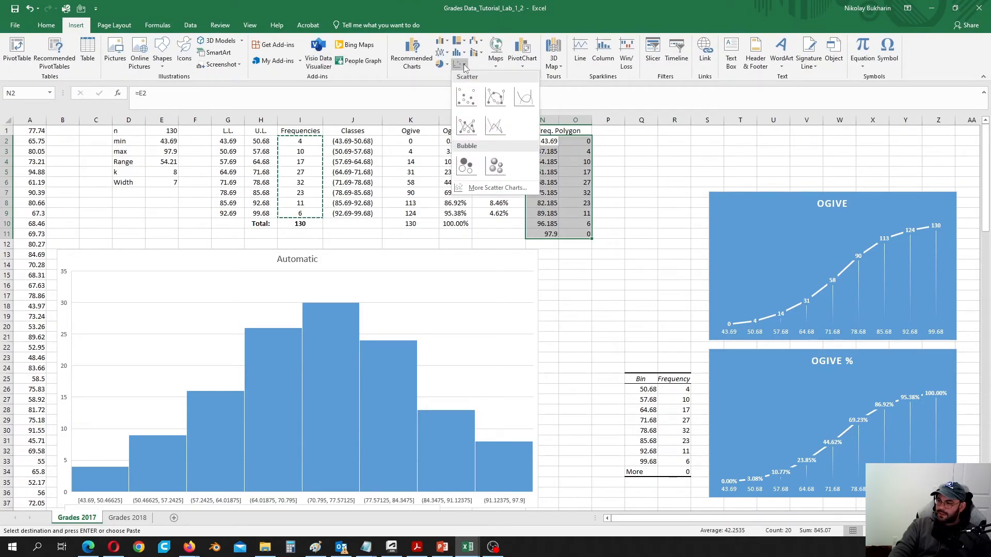
{"action": "left_click", "coordinate": [526, 103]}
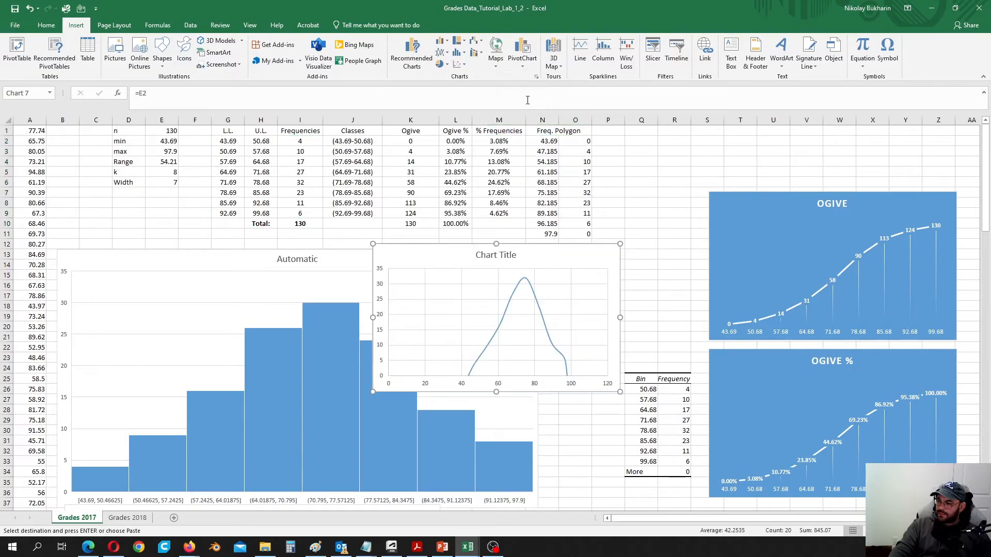
{"action": "scroll", "coordinate": [531, 279], "scroll_direction": "down", "scroll_amount": 2}
{"action": "left_click_drag", "start_coordinate": [571, 188], "coordinate": [719, 338]}
{"action": "scroll", "coordinate": [717, 323], "scroll_direction": "down", "scroll_amount": 6}
{"action": "scroll", "coordinate": [718, 321], "scroll_direction": "down", "scroll_amount": 2}
{"action": "scroll", "coordinate": [716, 216], "scroll_direction": "up", "scroll_amount": 2}
{"action": "left_click_drag", "start_coordinate": [696, 155], "coordinate": [692, 377]}
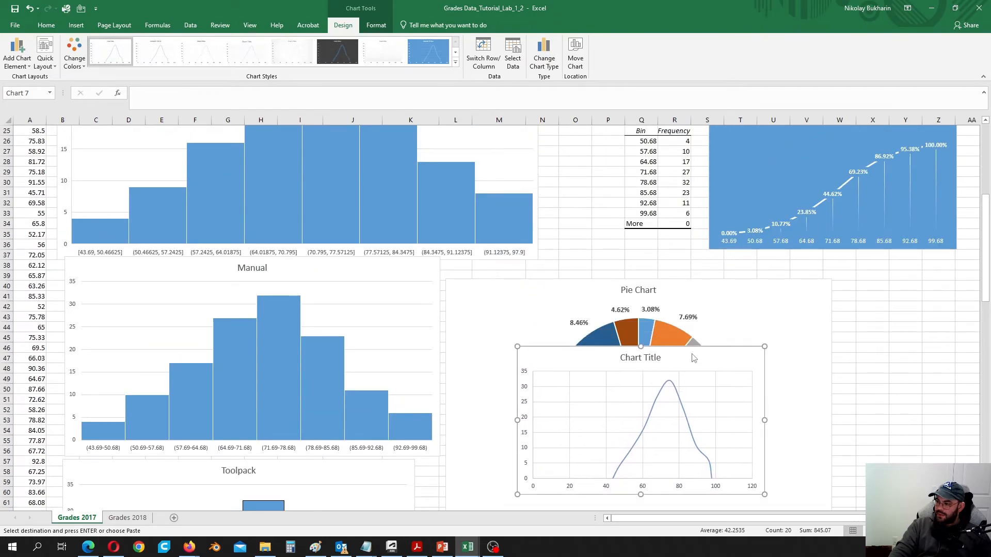
{"action": "scroll", "coordinate": [691, 376], "scroll_direction": "down", "scroll_amount": 6}
{"action": "left_click_drag", "start_coordinate": [706, 173], "coordinate": [669, 372]}
{"action": "scroll", "coordinate": [669, 372], "scroll_direction": "down", "scroll_amount": 2}
- Title the chart 'Frequency Polygon' and enlarge it
{"action": "left_click", "coordinate": [598, 304]}
{"action": "triple_click", "coordinate": [588, 307]}
{"action": "type", "text": "Fr"}
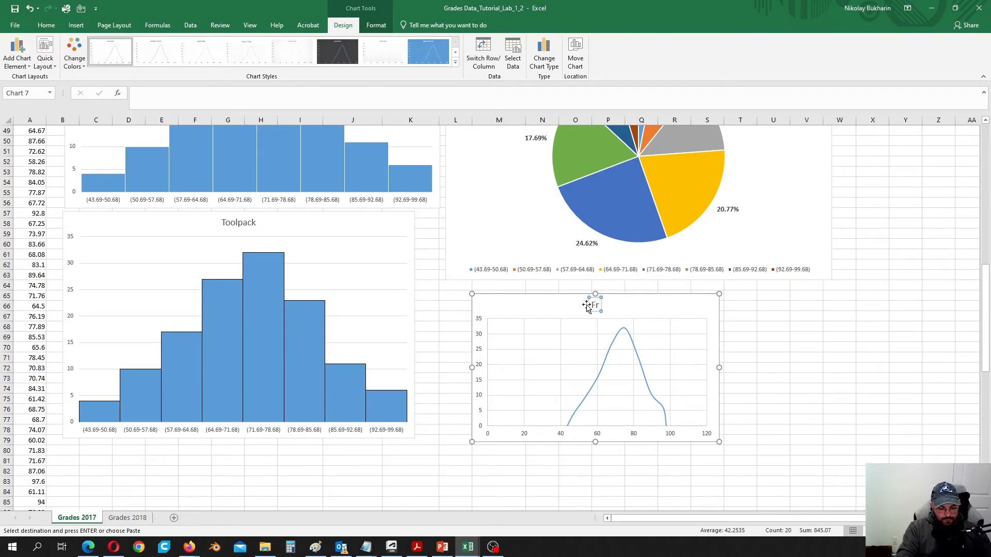
{"action": "type", "text": "equency "}
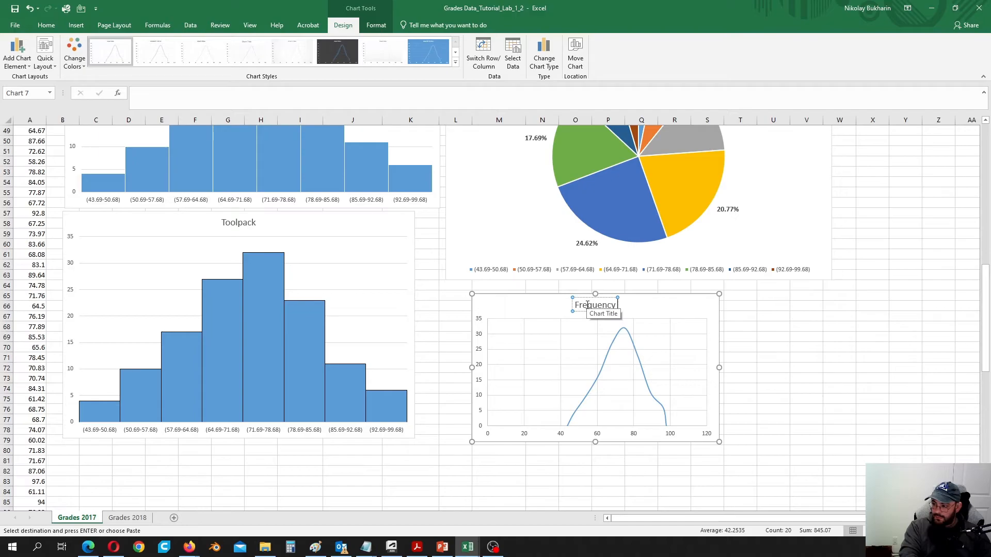
{"action": "type", "text": "Polygon"}
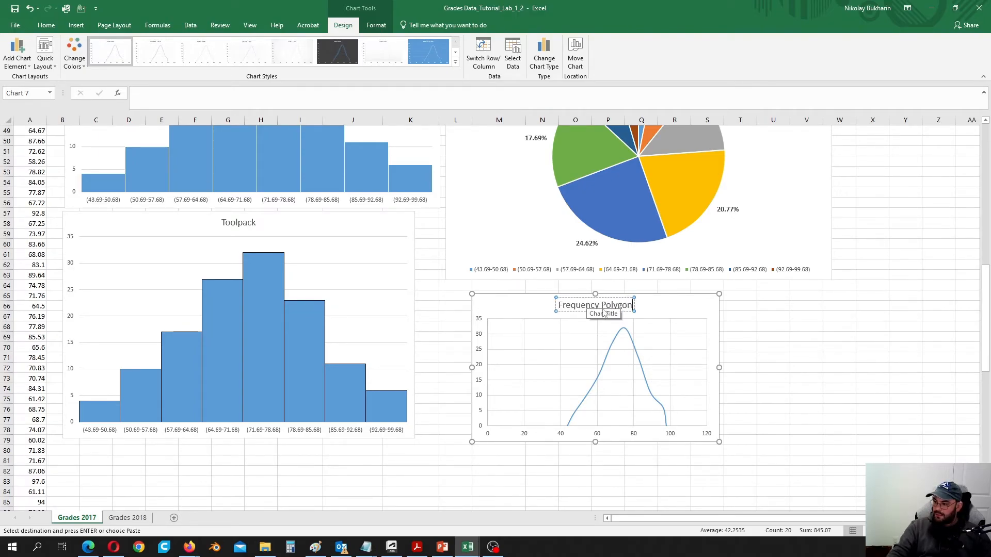
{"action": "left_click", "coordinate": [696, 329]}
{"action": "left_click_drag", "start_coordinate": [718, 442], "coordinate": [777, 488]}
{"action": "left_click", "coordinate": [737, 426]}
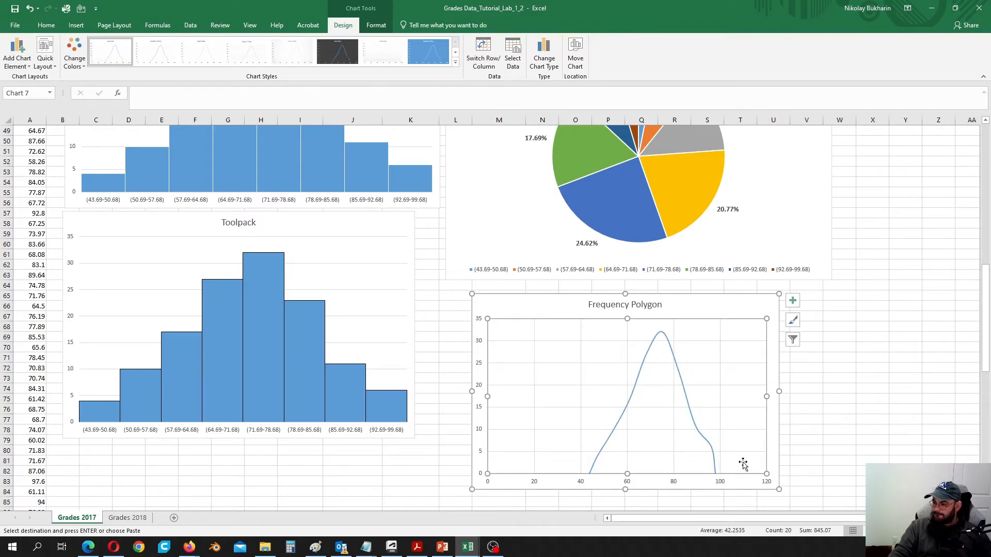
{"action": "left_click", "coordinate": [775, 445]}
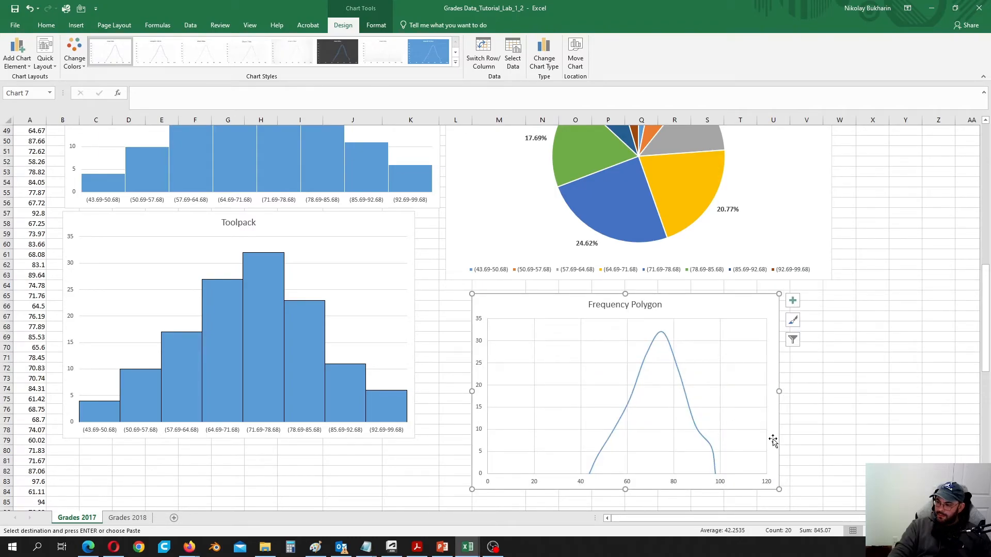
{"action": "scroll", "coordinate": [776, 435], "scroll_direction": "up", "scroll_amount": 3}
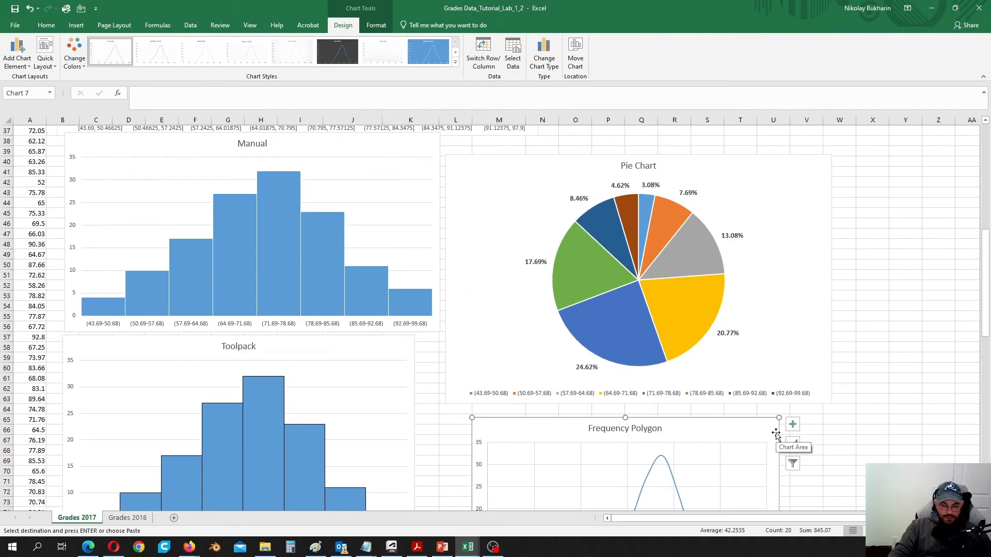
{"action": "scroll", "coordinate": [775, 434], "scroll_direction": "down", "scroll_amount": 3}
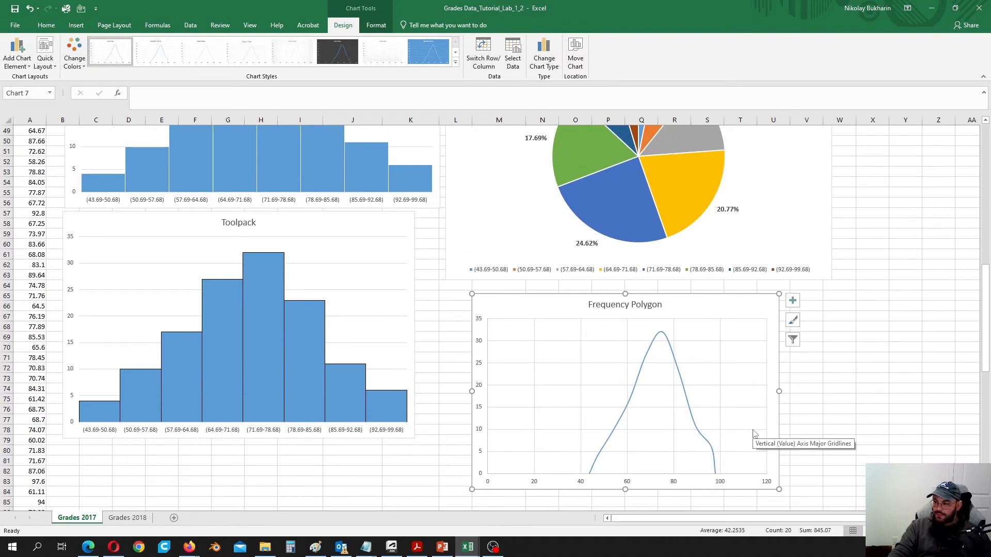
{"action": "scroll", "coordinate": [753, 433], "scroll_direction": "up", "scroll_amount": 5}
{"action": "scroll", "coordinate": [753, 431], "scroll_direction": "up", "scroll_amount": 4}
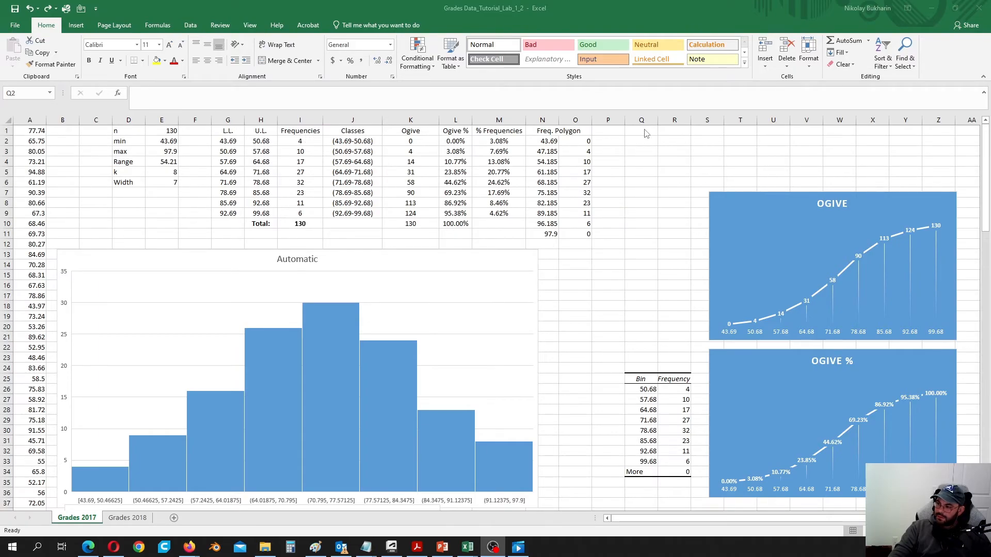
- Merge and centre Q1:R1 and enter the heading 'Pareto Chart'
{"action": "left_click_drag", "start_coordinate": [639, 131], "coordinate": [693, 136]}
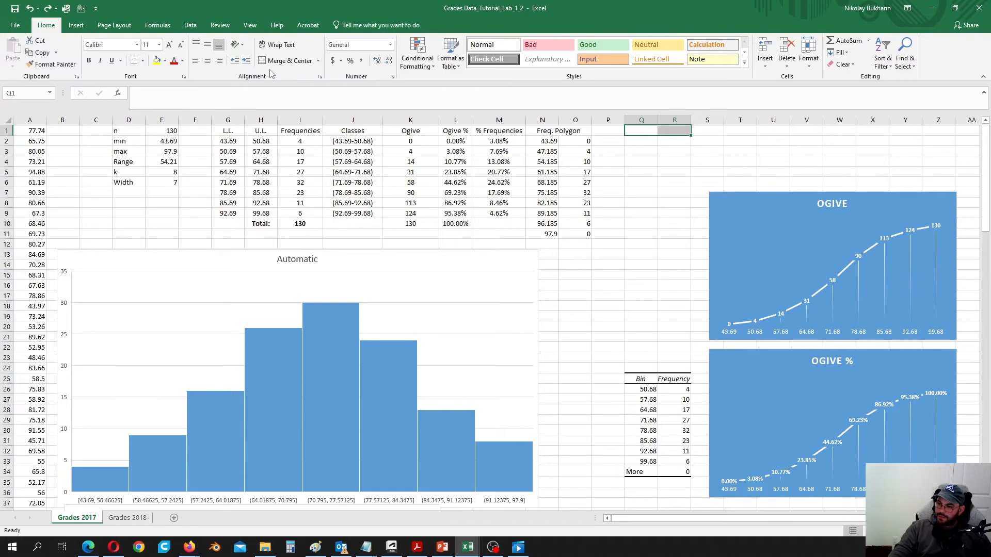
{"action": "left_click", "coordinate": [285, 61]}
{"action": "type", "text": "Pare"}
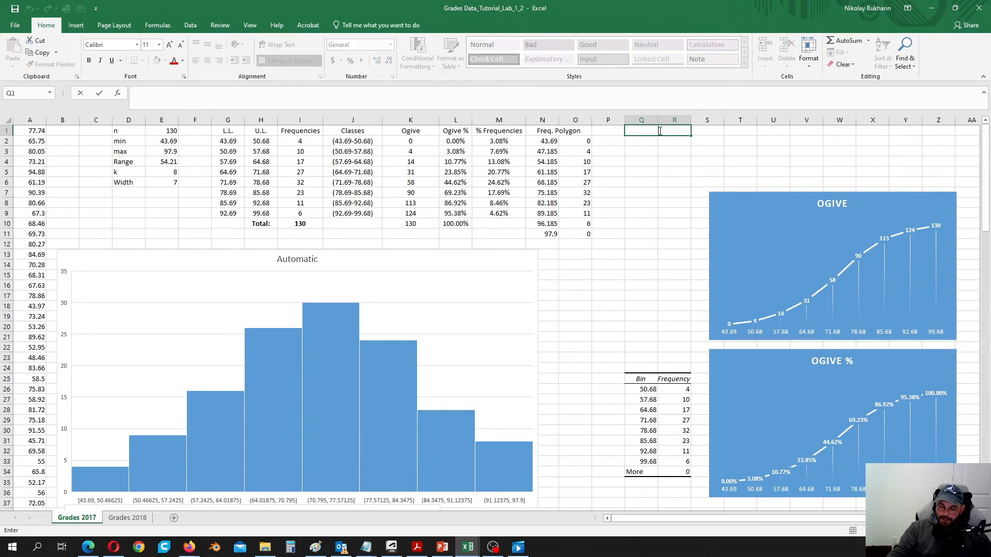
{"action": "type", "text": "to "}
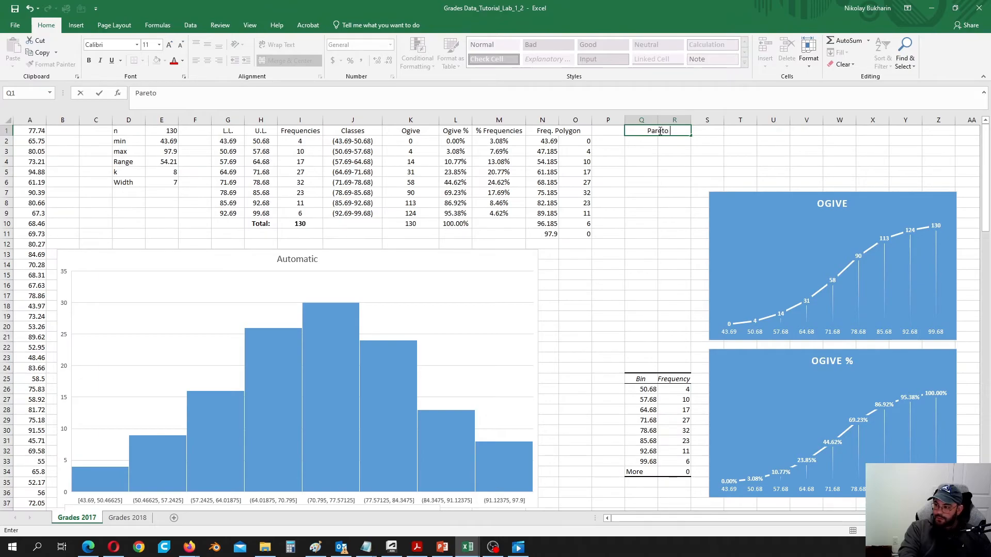
{"action": "type", "text": "Chart"}
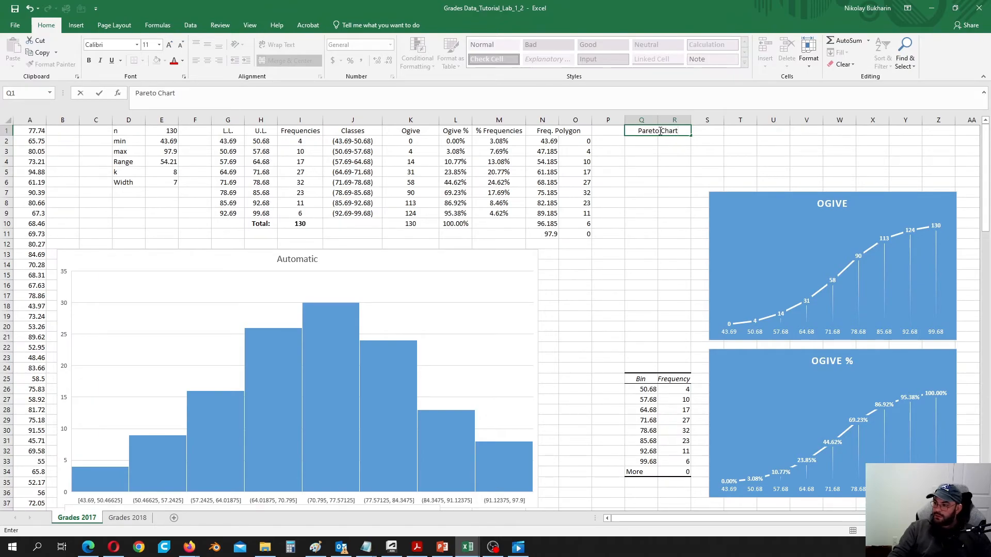
{"action": "left_click", "coordinate": [667, 141]}
{"action": "left_click", "coordinate": [640, 140]}
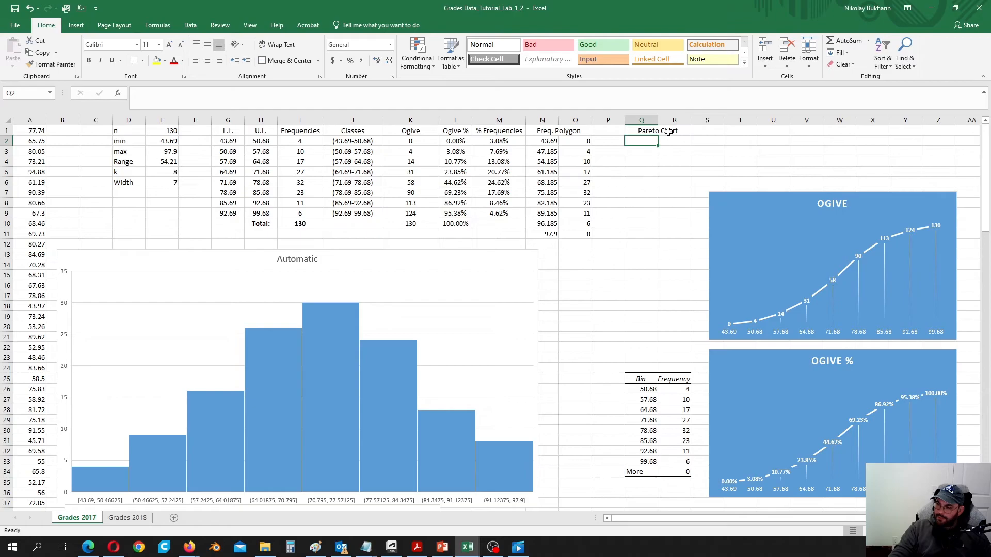
- Paste the frequencies I2:I9 as values into Q2:Q9
{"action": "left_click_drag", "start_coordinate": [311, 140], "coordinate": [304, 213]}
{"action": "right_click", "coordinate": [308, 142]}
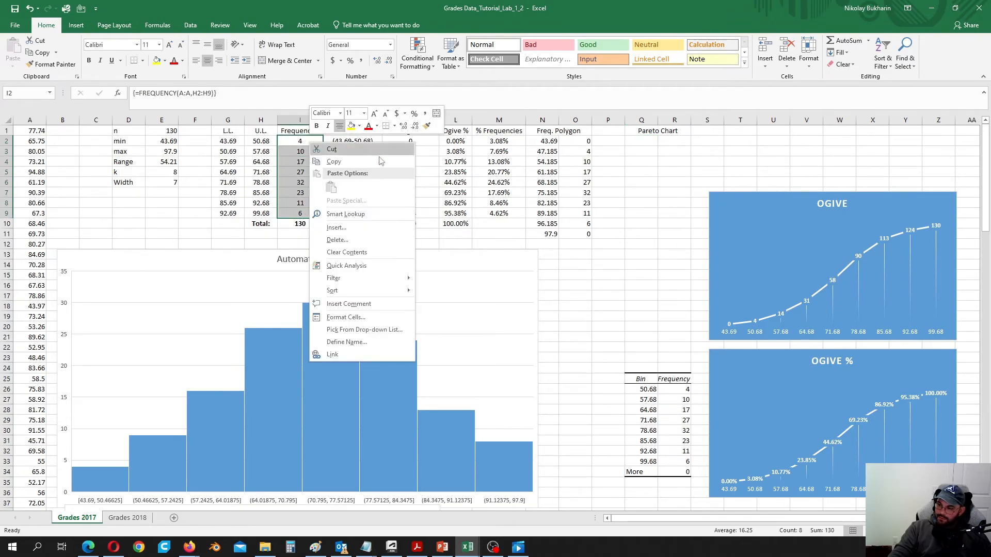
{"action": "left_click", "coordinate": [333, 161]}
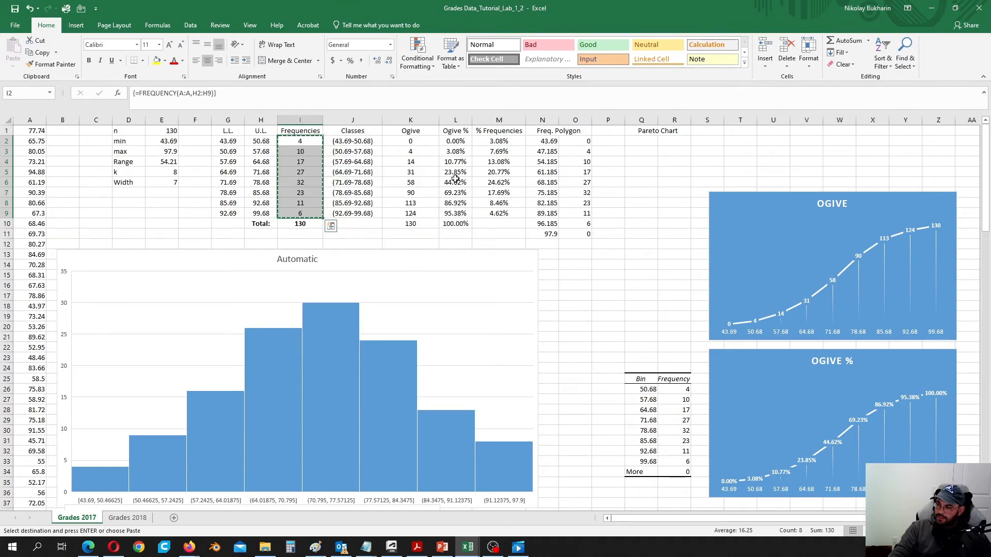
{"action": "right_click", "coordinate": [641, 141]}
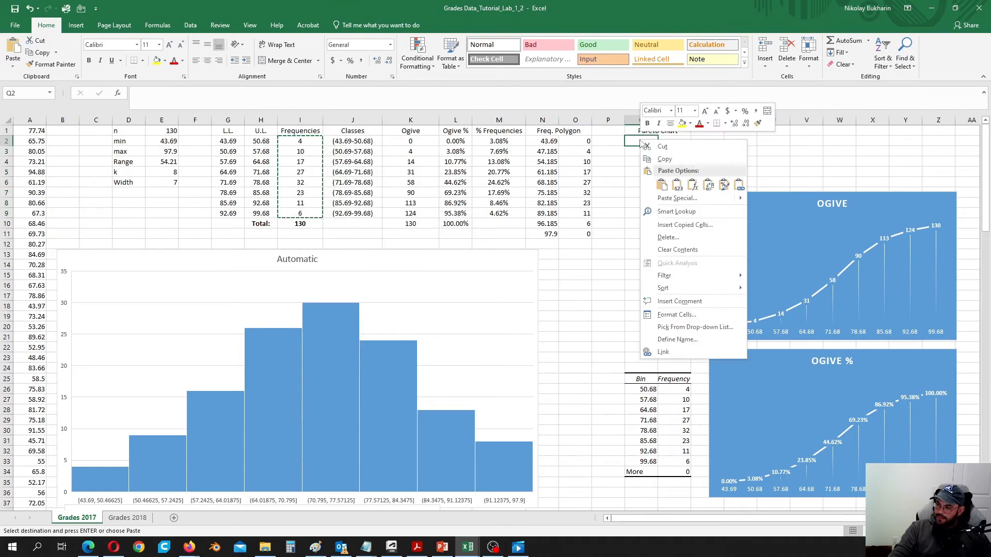
{"action": "left_click", "coordinate": [677, 185]}
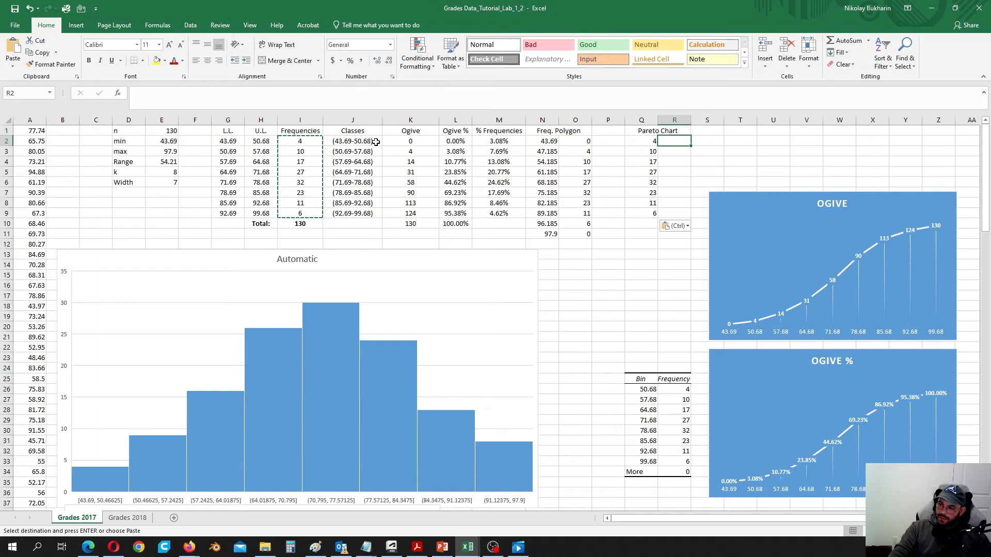
- Paste the class labels from column J as values into R2:R9 and widen column R
{"action": "left_click_drag", "start_coordinate": [367, 142], "coordinate": [369, 213]}
{"action": "right_click", "coordinate": [362, 168]}
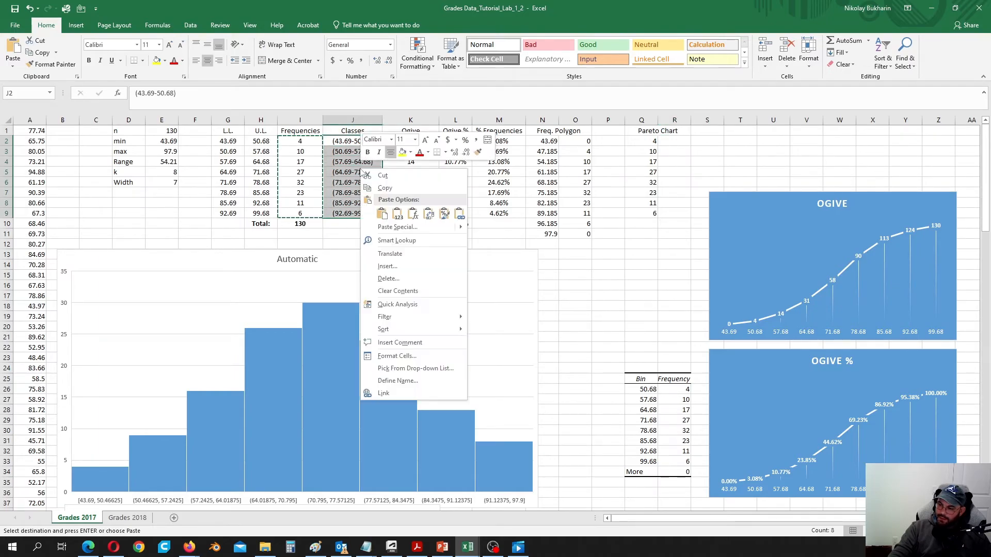
{"action": "left_click", "coordinate": [385, 187]}
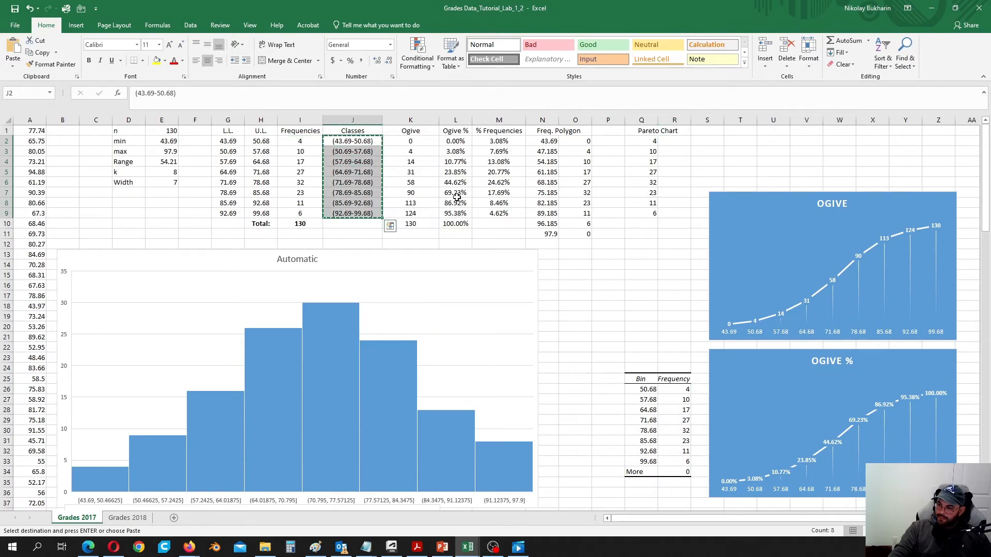
{"action": "left_click", "coordinate": [675, 140]}
{"action": "right_click", "coordinate": [675, 140]}
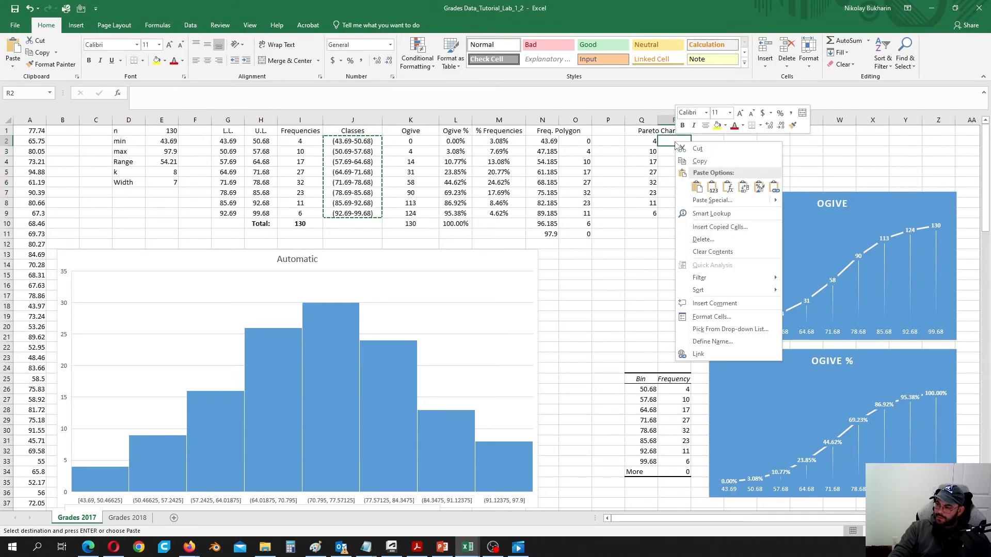
{"action": "left_click", "coordinate": [713, 189]}
{"action": "left_click_drag", "start_coordinate": [691, 120], "coordinate": [705, 119]}
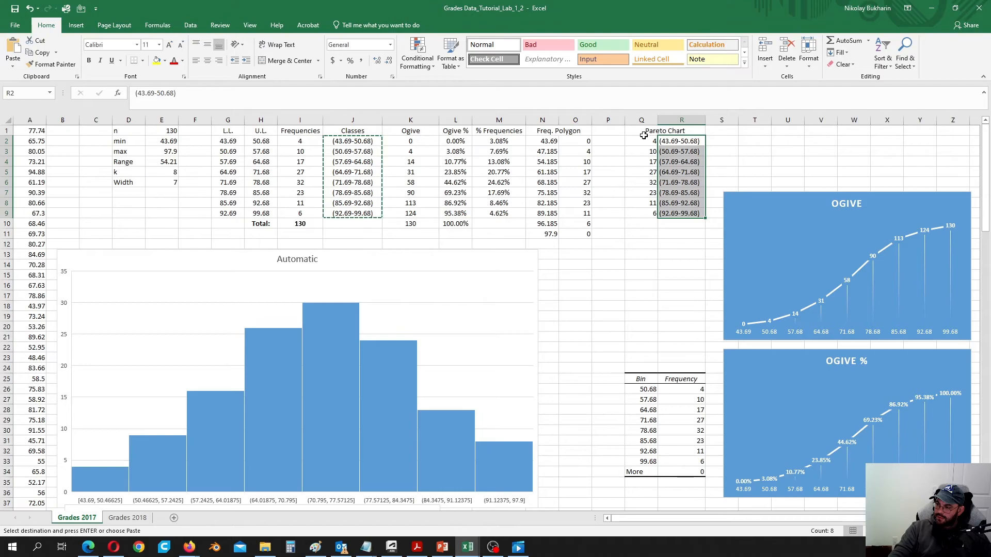
- Centre the values in Q2:R9
{"action": "left_click_drag", "start_coordinate": [638, 139], "coordinate": [681, 213]}
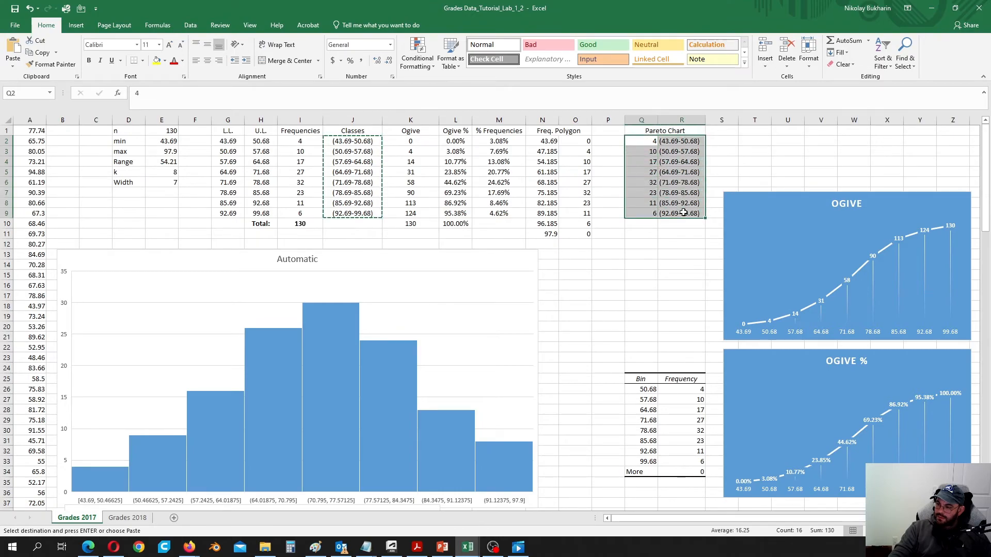
{"action": "left_click", "coordinate": [206, 60]}
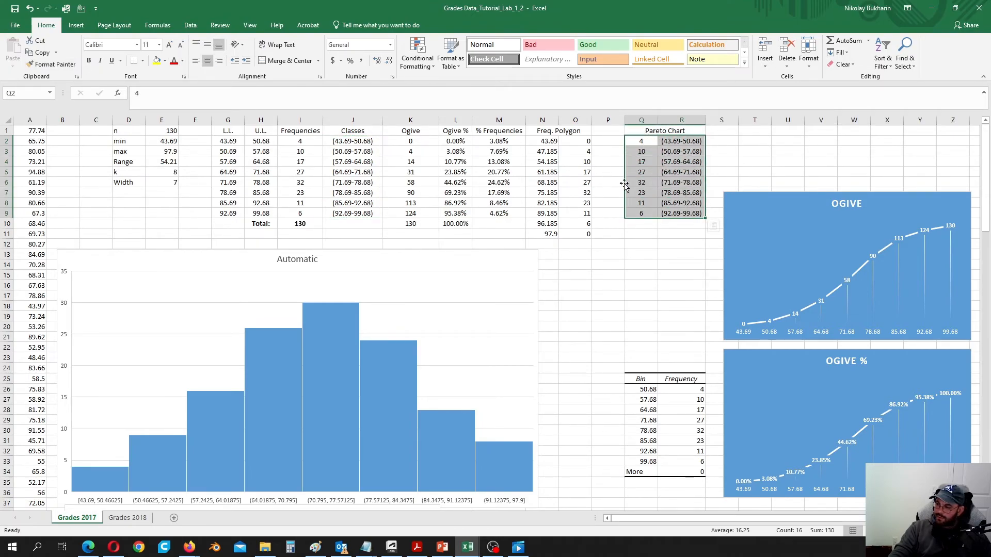
{"action": "left_click", "coordinate": [671, 246]}
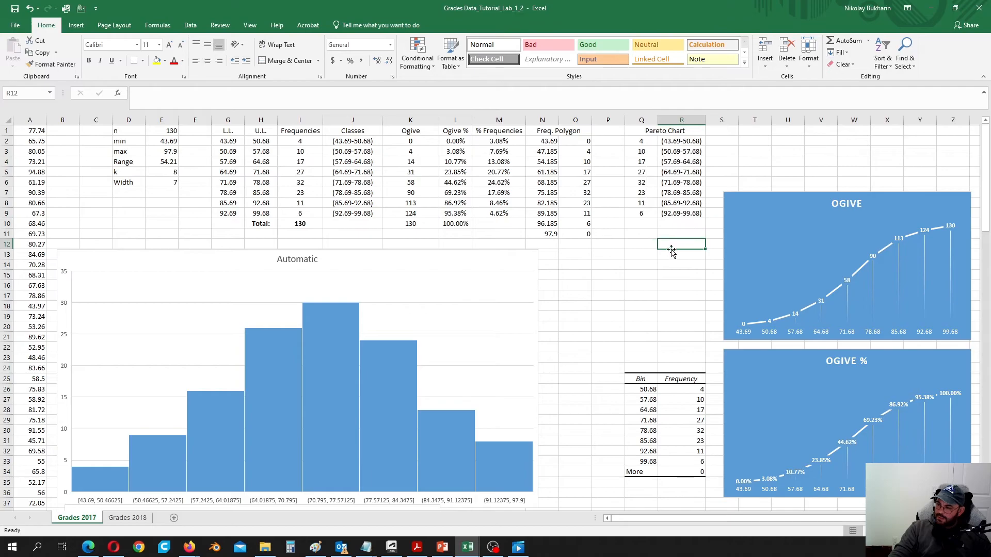
- Sort the Pareto frequencies Q2:Q9 ascending from 4 to 32, expanding the selection to keep class ranges
{"action": "left_click_drag", "start_coordinate": [644, 145], "coordinate": [648, 214]}
{"action": "right_click", "coordinate": [646, 199]}
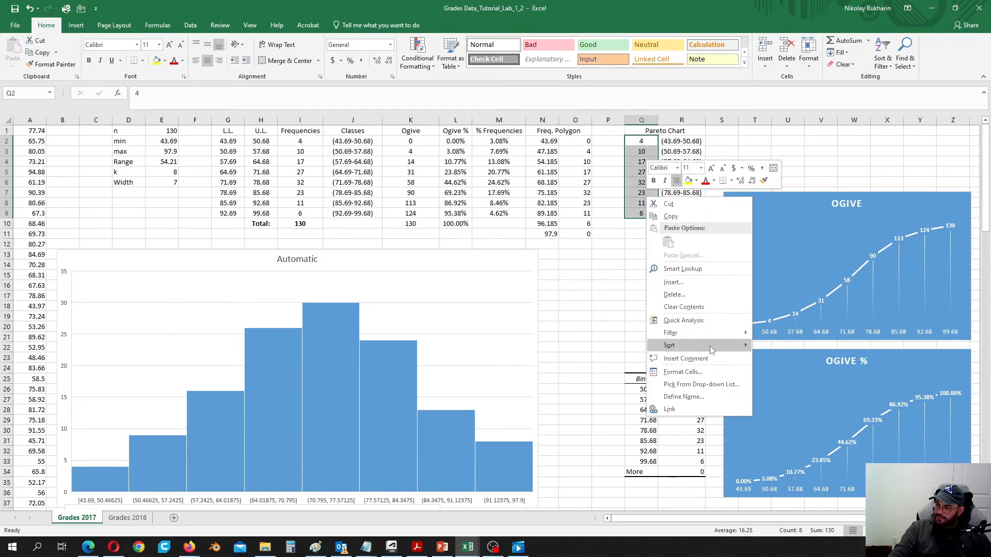
{"action": "mouse_move", "coordinate": [710, 349]}
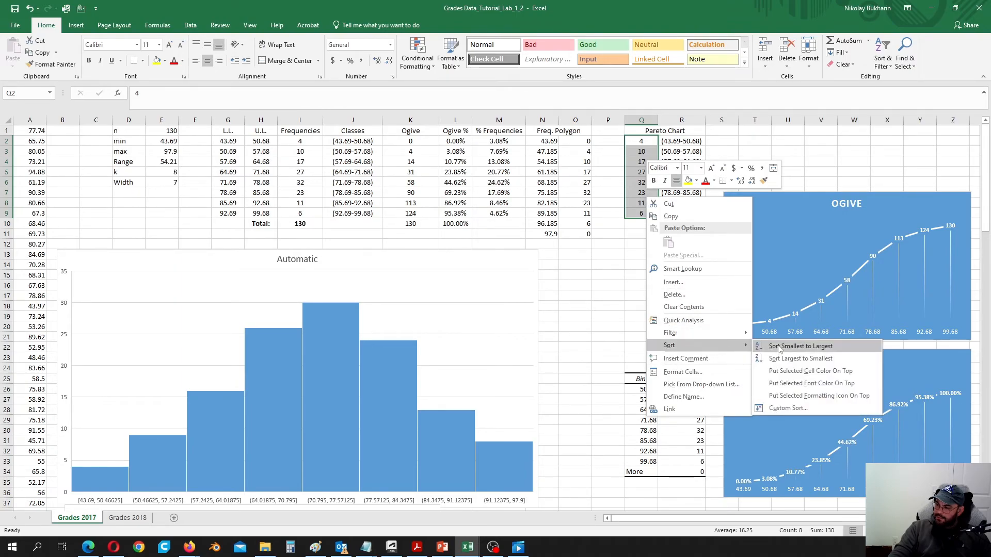
{"action": "left_click", "coordinate": [819, 358]}
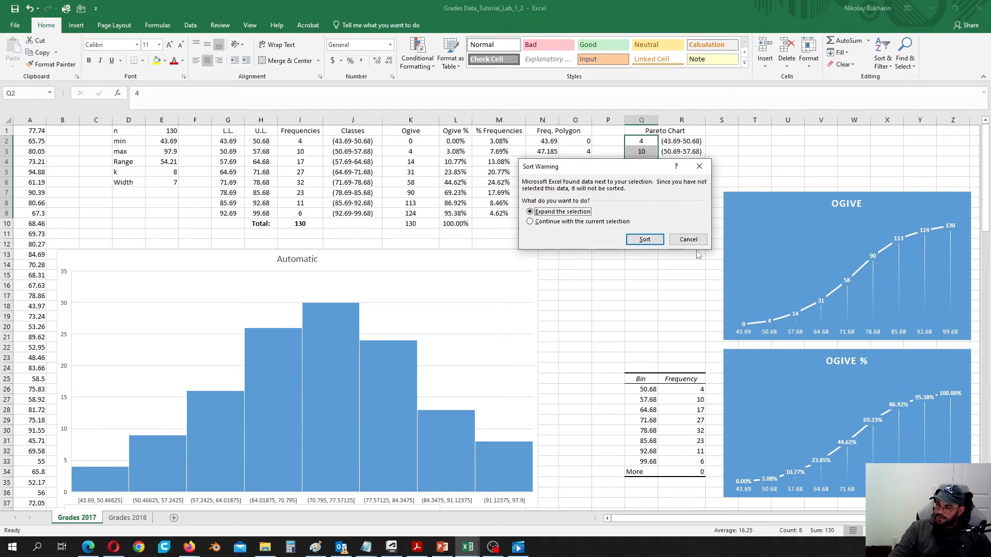
{"action": "left_click", "coordinate": [644, 242]}
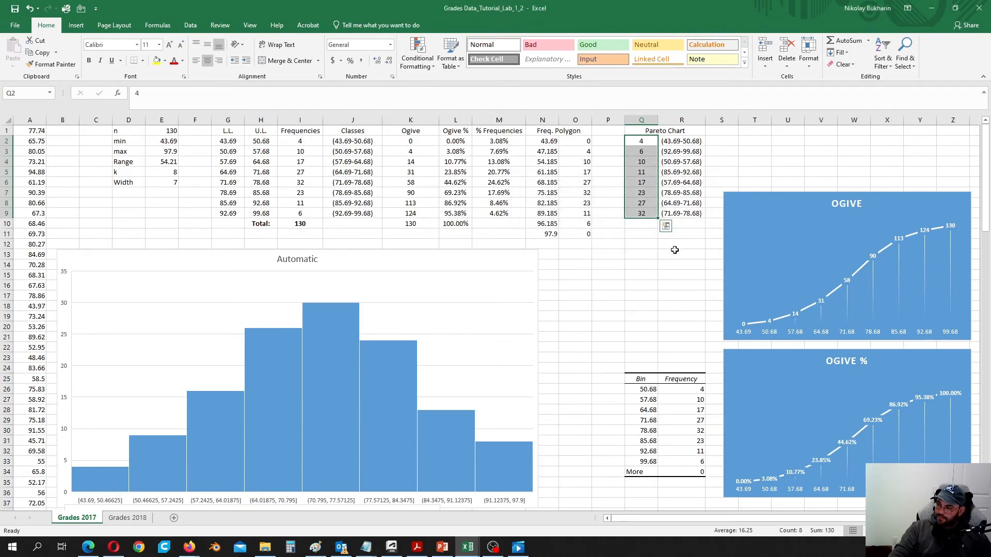
{"action": "left_click", "coordinate": [665, 257]}
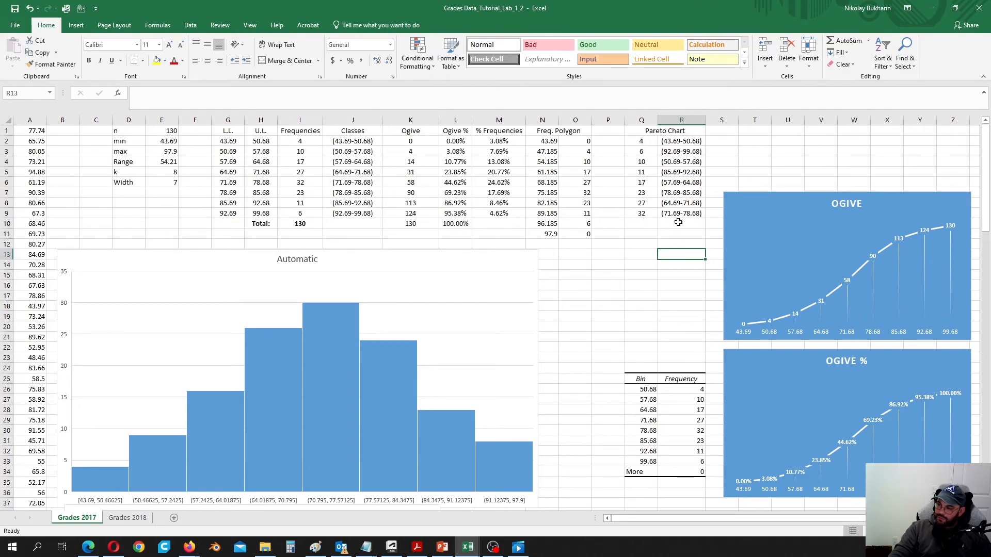
{"action": "left_click", "coordinate": [645, 139]}
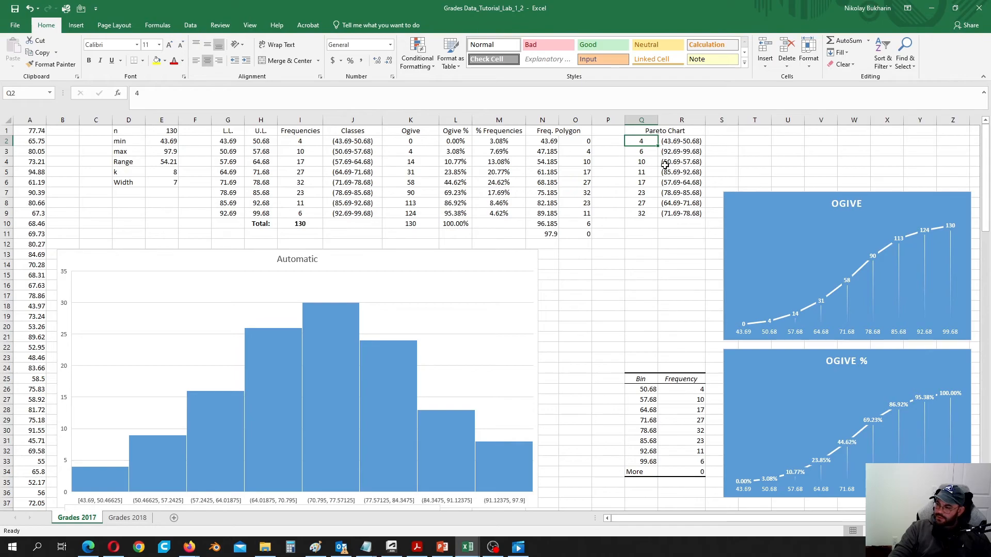
{"action": "left_click", "coordinate": [646, 153]}
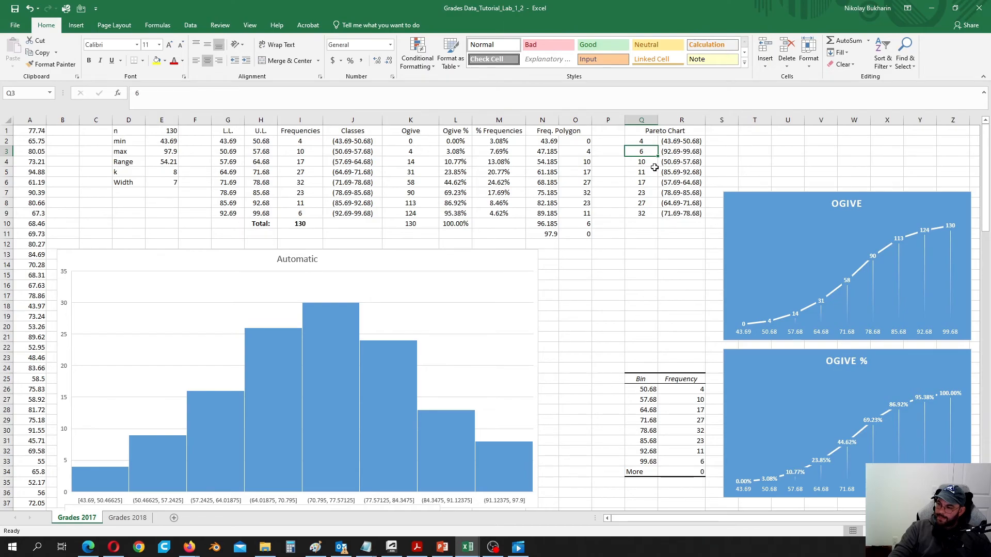
- Insert a clustered column chart of the sorted frequencies in Q2:Q9
{"action": "left_click_drag", "start_coordinate": [645, 142], "coordinate": [644, 213]}
{"action": "left_click", "coordinate": [76, 25]}
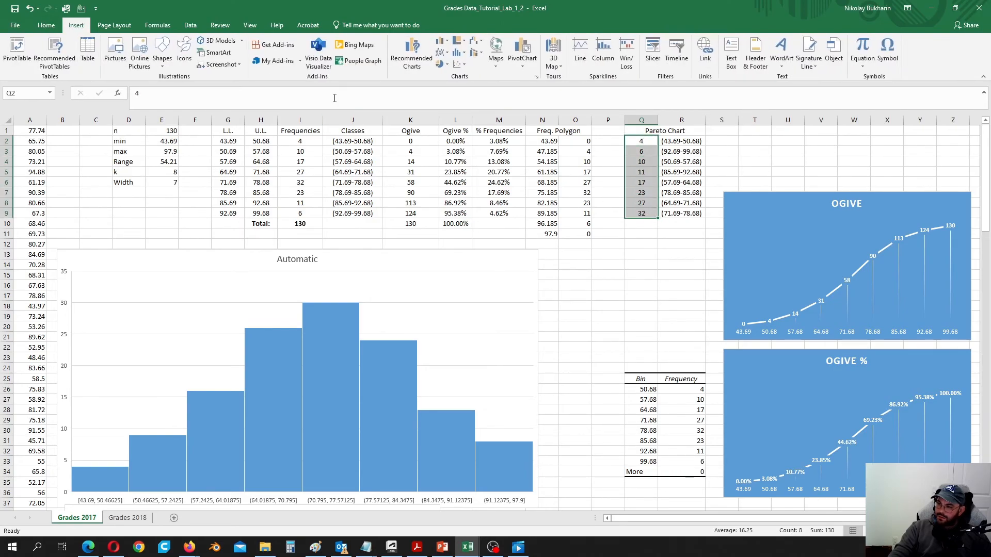
{"action": "left_click", "coordinate": [448, 45]}
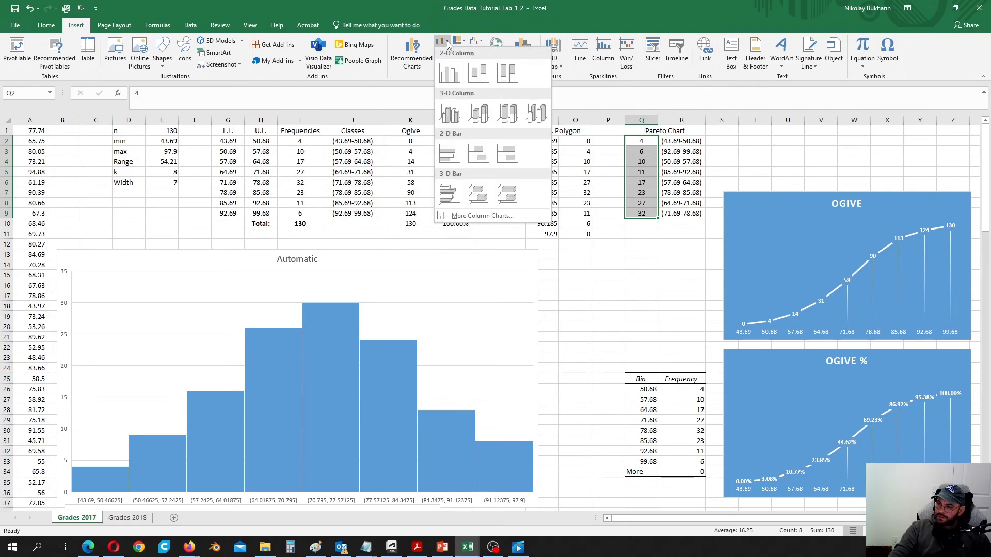
{"action": "left_click", "coordinate": [449, 72]}
- Retitle the chart 'Pareto Chart'
{"action": "double_click", "coordinate": [497, 258]}
{"action": "left_click", "coordinate": [495, 257]}
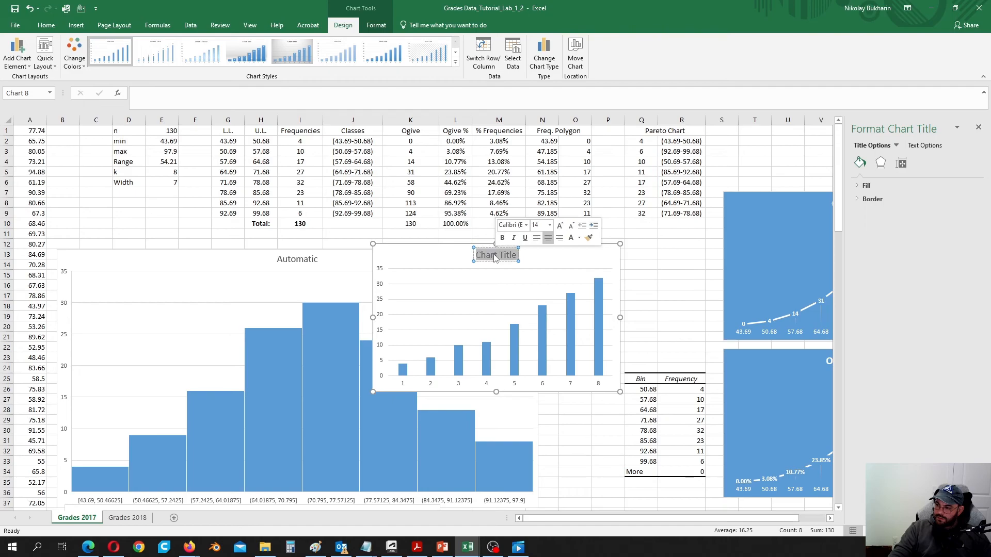
{"action": "type", "text": "Pareto"}
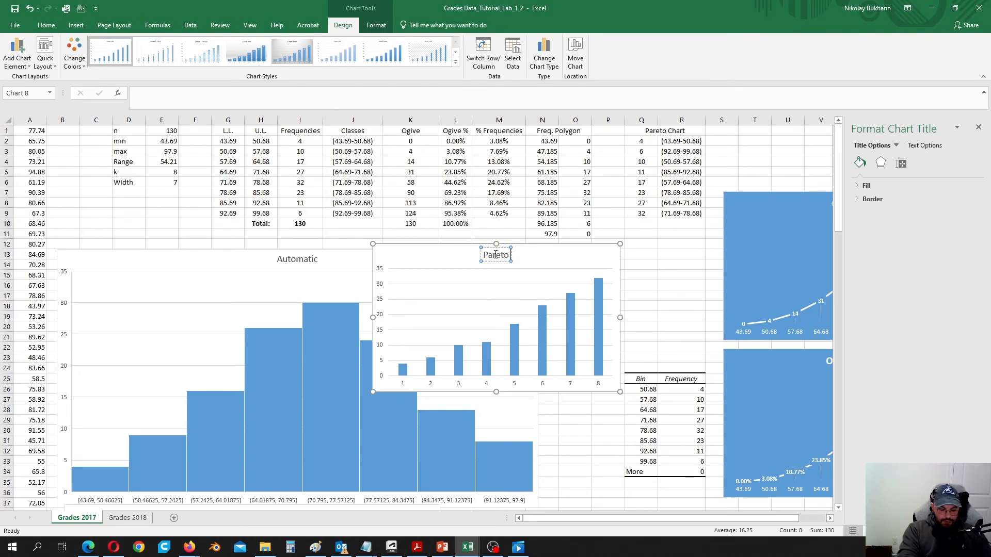
{"action": "type", "text": " C"}
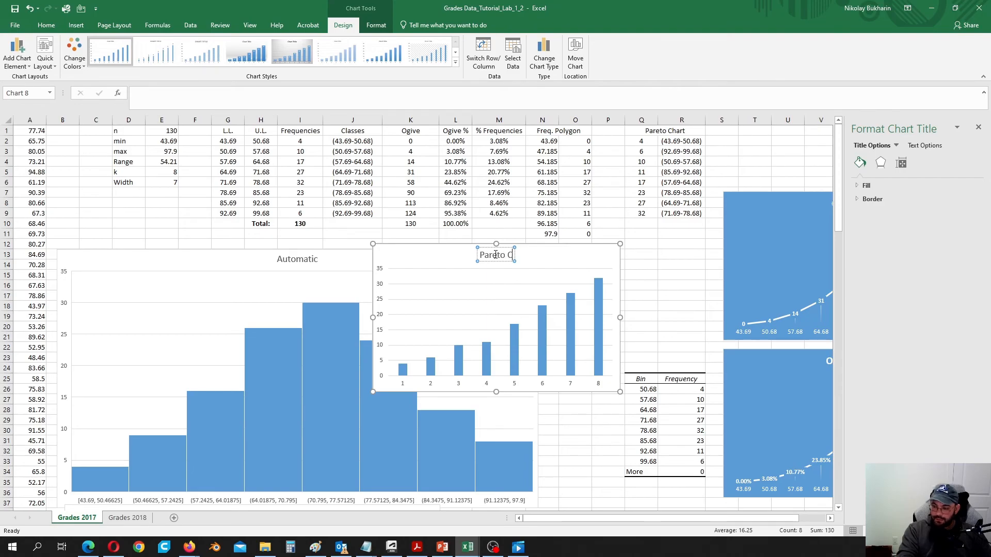
{"action": "type", "text": "hart"}
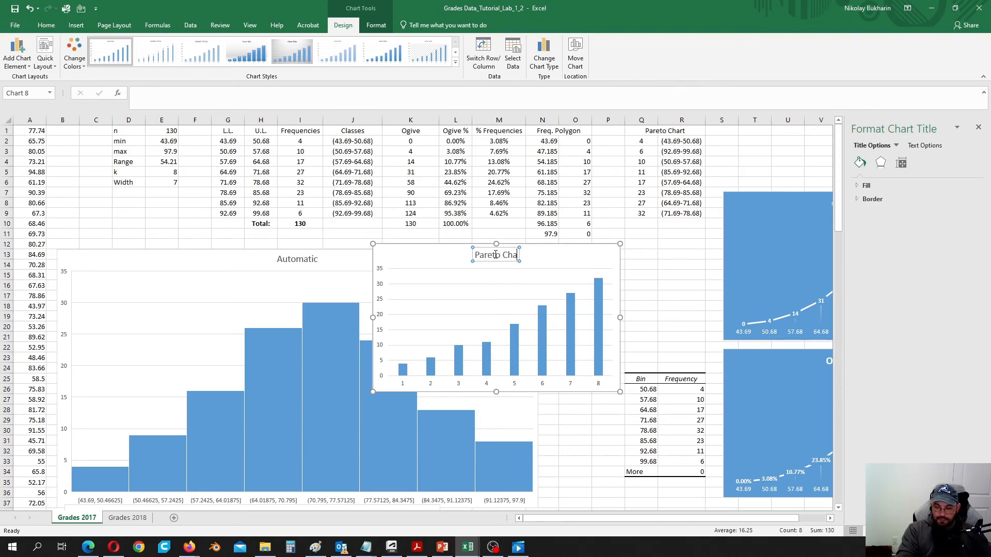
- Set the chart's horizontal axis labels to the class ranges in R2:R9 via Select Data
{"action": "left_click", "coordinate": [547, 267]}
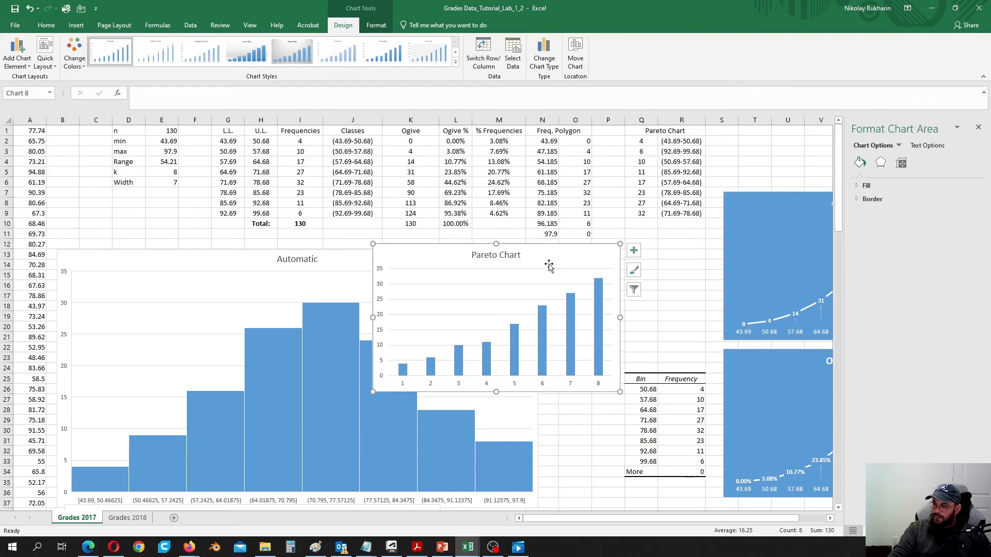
{"action": "right_click", "coordinate": [550, 263]}
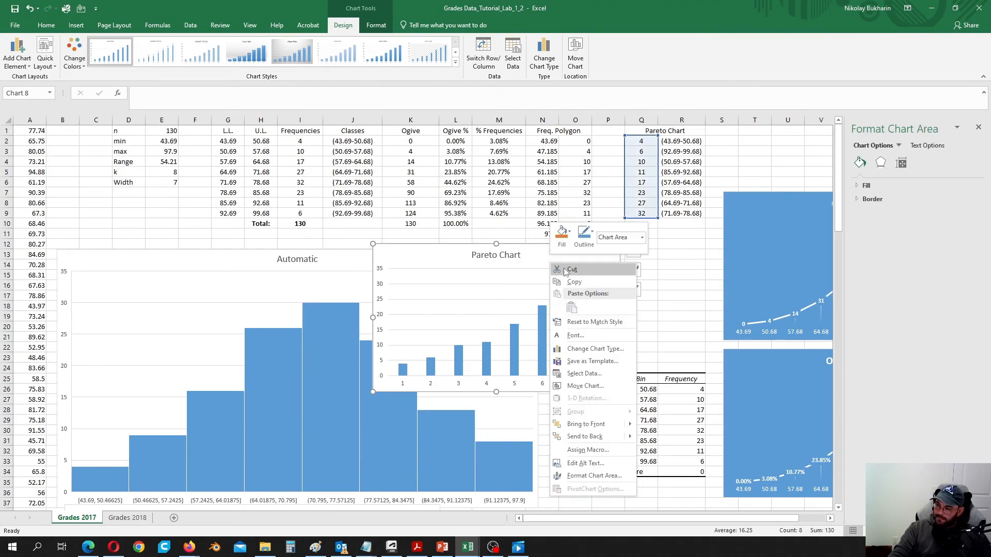
{"action": "left_click", "coordinate": [588, 375]}
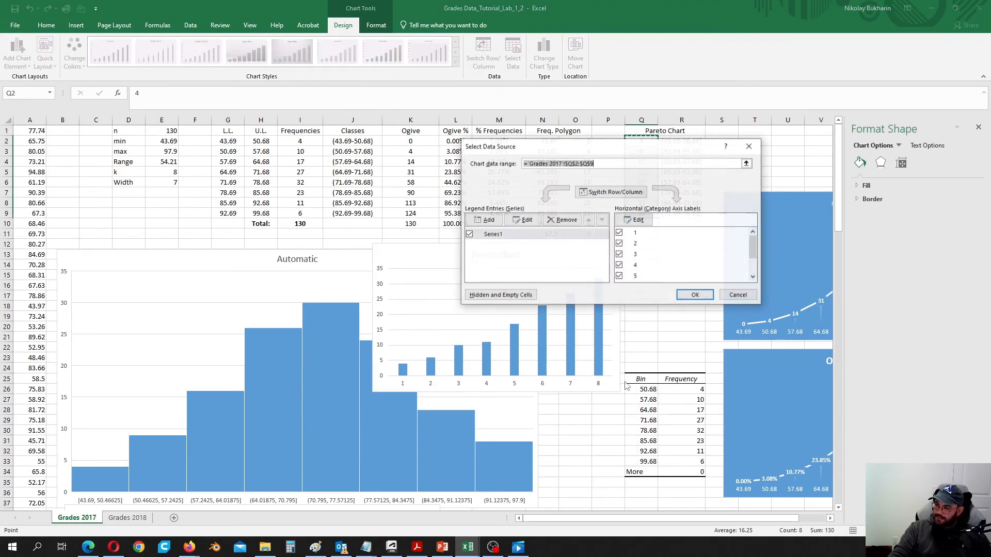
{"action": "left_click", "coordinate": [638, 222]}
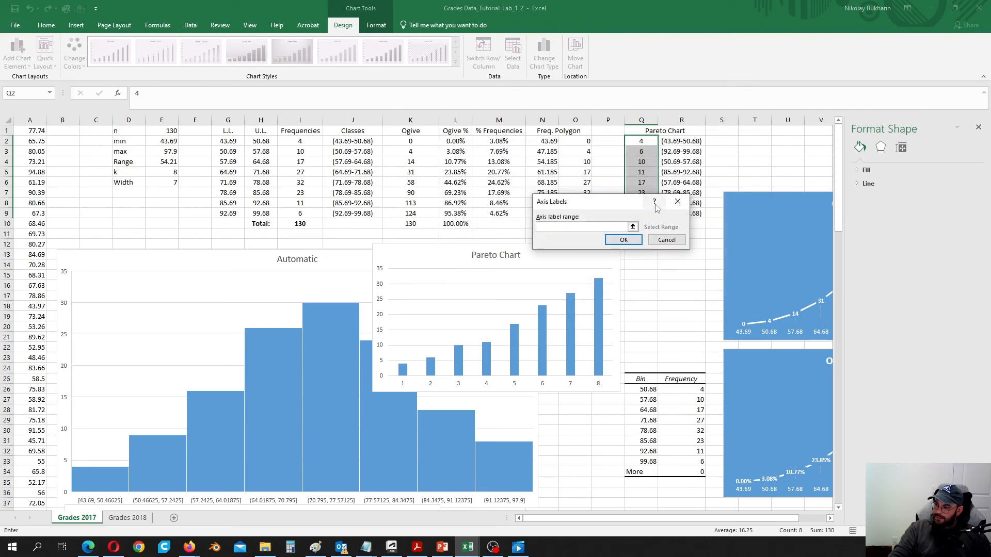
{"action": "left_click_drag", "start_coordinate": [654, 201], "coordinate": [485, 215]}
{"action": "left_click_drag", "start_coordinate": [686, 140], "coordinate": [686, 213]}
{"action": "left_click", "coordinate": [457, 250]}
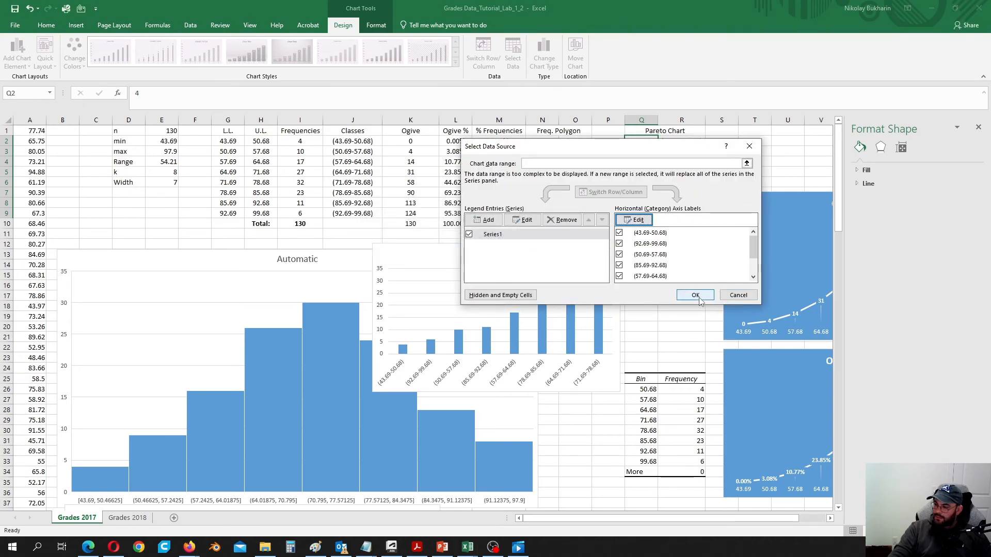
{"action": "left_click", "coordinate": [695, 295]}
{"action": "scroll", "coordinate": [558, 314], "scroll_direction": "down", "scroll_amount": 3}
- Move the Pareto chart down below the Toolpack histogram
{"action": "left_click_drag", "start_coordinate": [552, 162], "coordinate": [533, 380]}
{"action": "scroll", "coordinate": [551, 294], "scroll_direction": "down", "scroll_amount": 9}
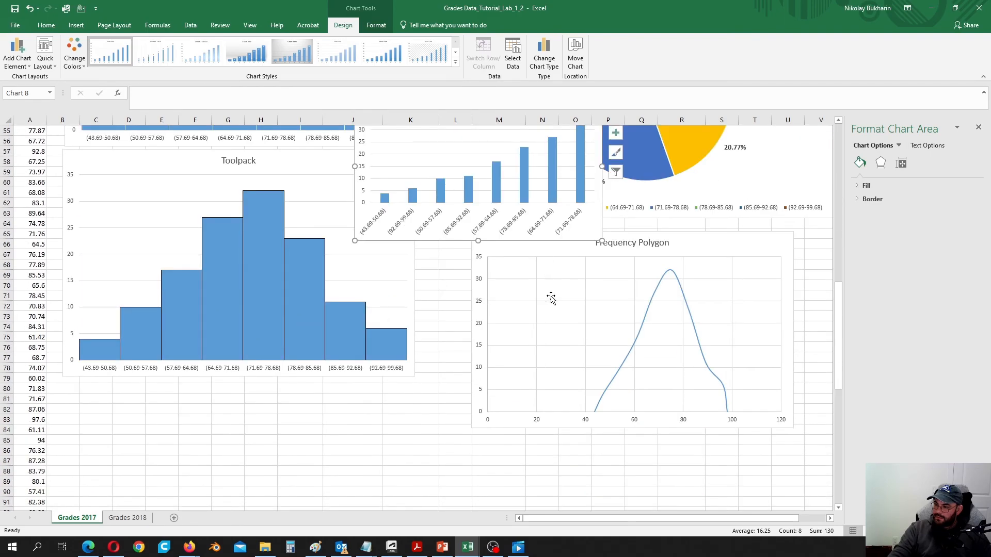
{"action": "scroll", "coordinate": [551, 294], "scroll_direction": "up", "scroll_amount": 3}
{"action": "left_click_drag", "start_coordinate": [529, 205], "coordinate": [358, 392]}
{"action": "scroll", "coordinate": [367, 377], "scroll_direction": "down", "scroll_amount": 3}
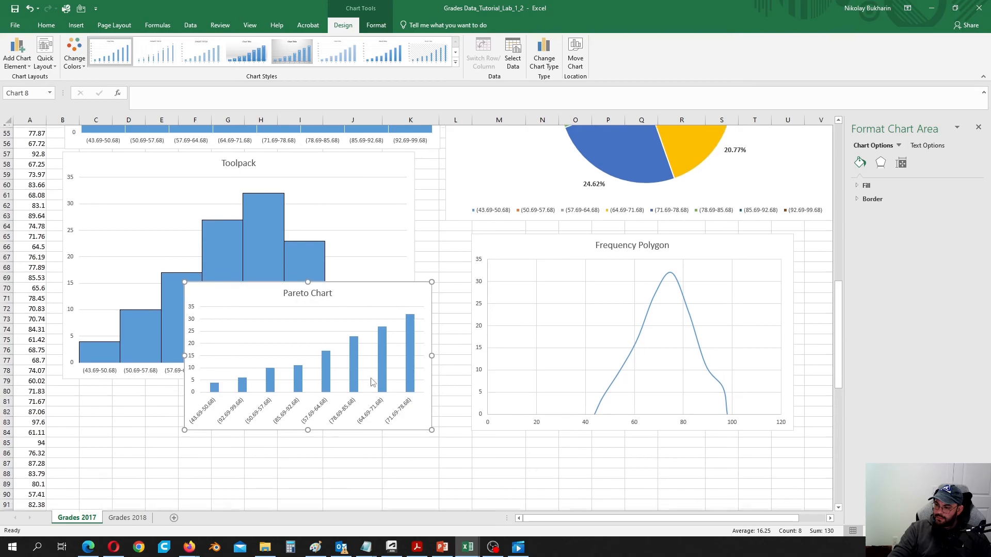
{"action": "scroll", "coordinate": [367, 377], "scroll_direction": "down", "scroll_amount": 3}
{"action": "left_click_drag", "start_coordinate": [354, 258], "coordinate": [230, 363]}
- Enlarge the Pareto chart and nudge it slightly left and up into place
{"action": "scroll", "coordinate": [251, 376], "scroll_direction": "down", "scroll_amount": 5}
{"action": "left_click_drag", "start_coordinate": [310, 351], "coordinate": [471, 475]}
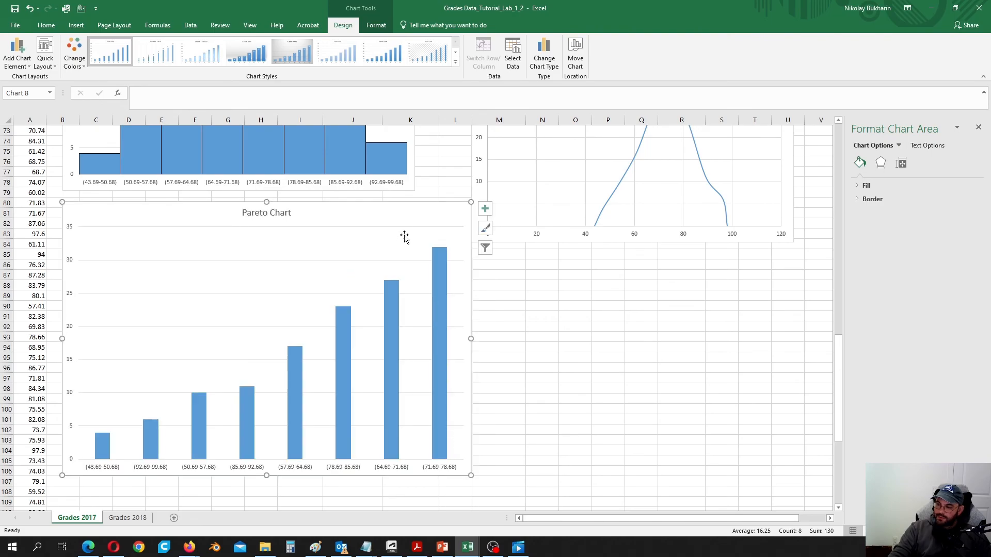
{"action": "left_click_drag", "start_coordinate": [408, 215], "coordinate": [402, 214]}
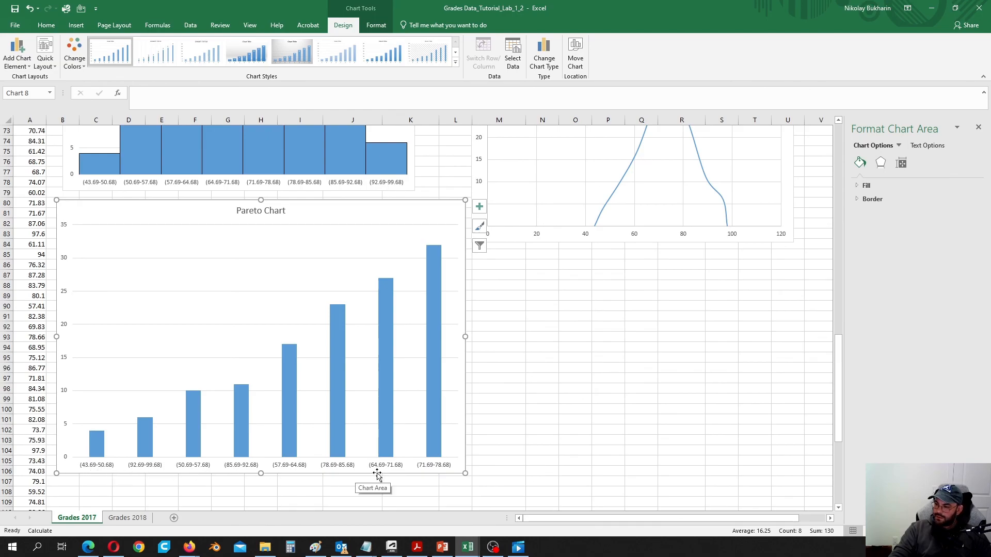
{"action": "scroll", "coordinate": [408, 490], "scroll_direction": "up", "scroll_amount": 18}
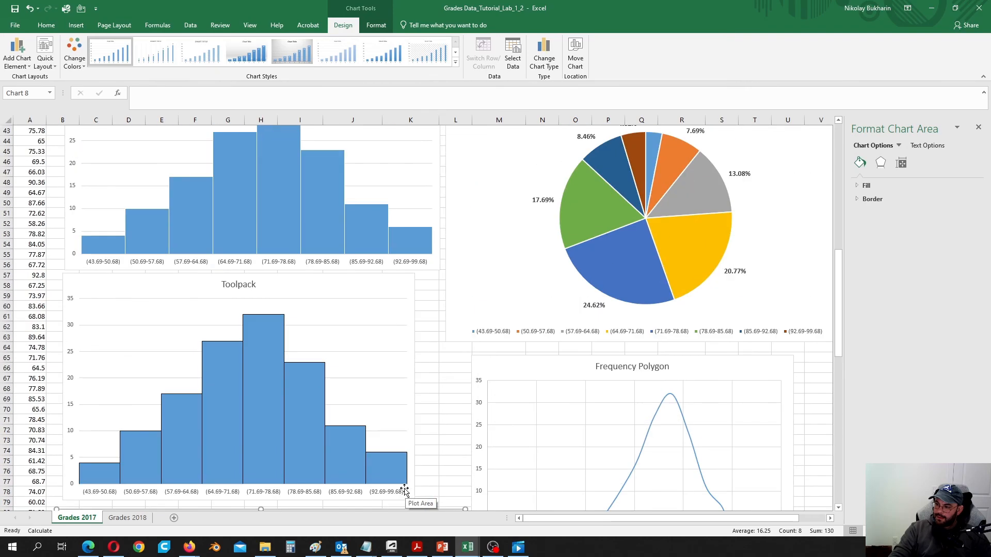
{"action": "scroll", "coordinate": [403, 482], "scroll_direction": "up", "scroll_amount": 6}
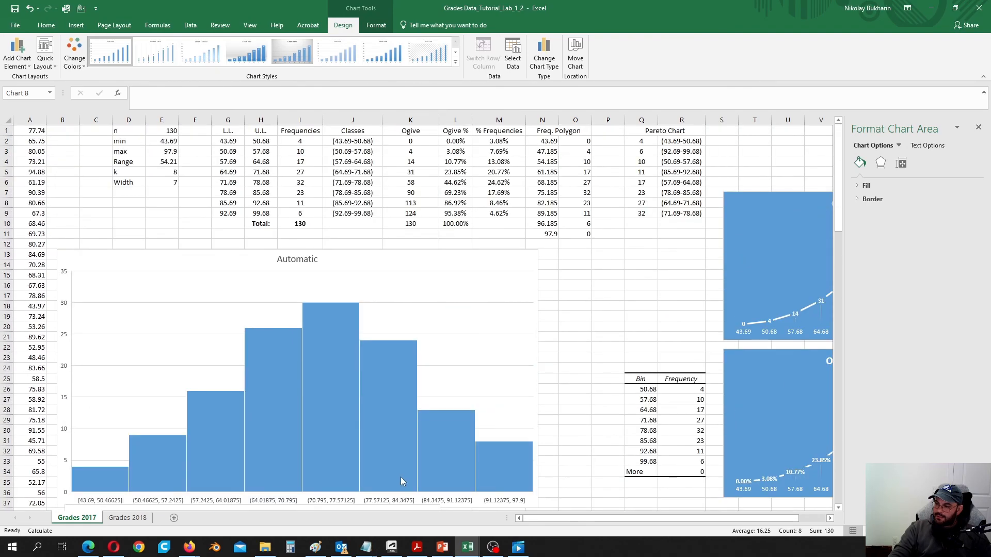
{"action": "scroll", "coordinate": [616, 314], "scroll_direction": "down", "scroll_amount": 19}
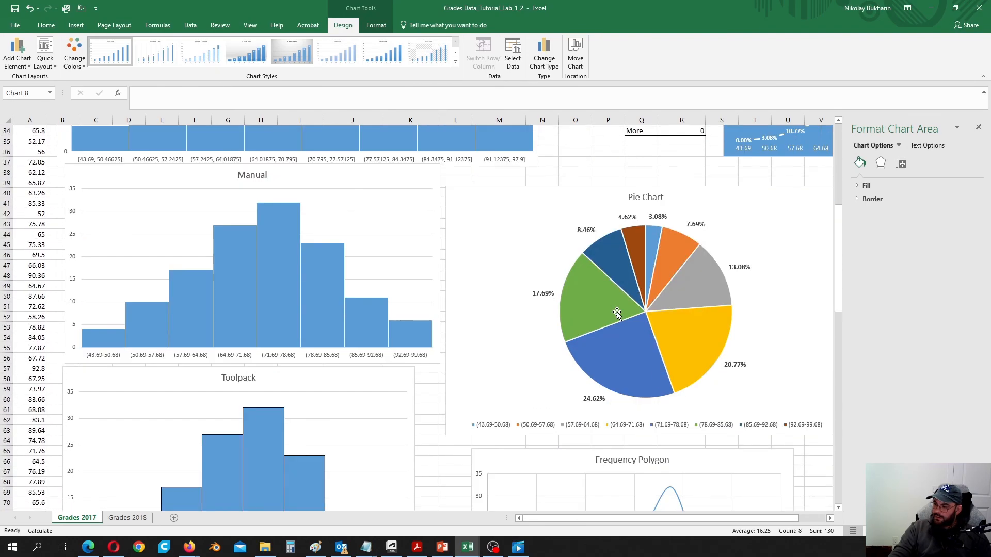
{"action": "scroll", "coordinate": [619, 317], "scroll_direction": "down", "scroll_amount": 3}
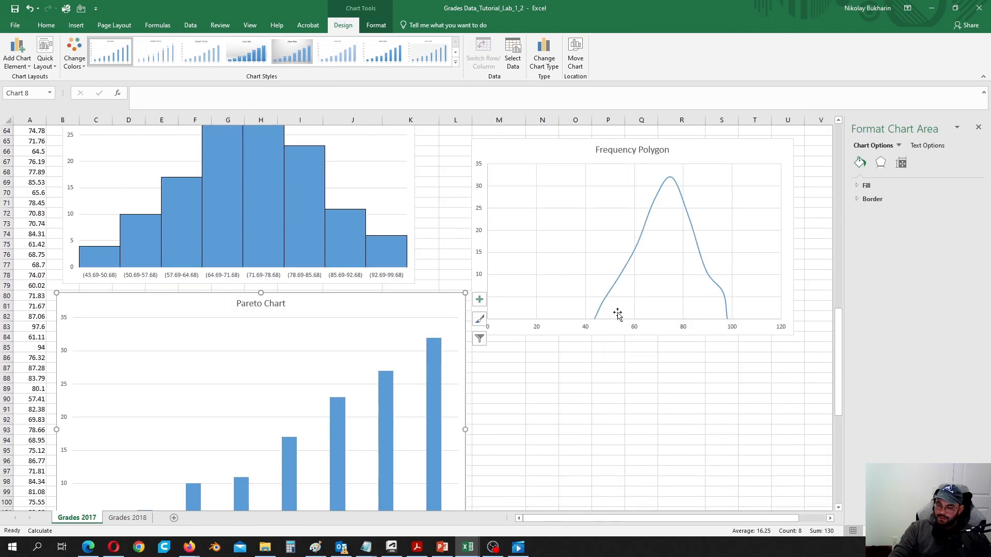
{"action": "scroll", "coordinate": [617, 312], "scroll_direction": "up", "scroll_amount": 11}
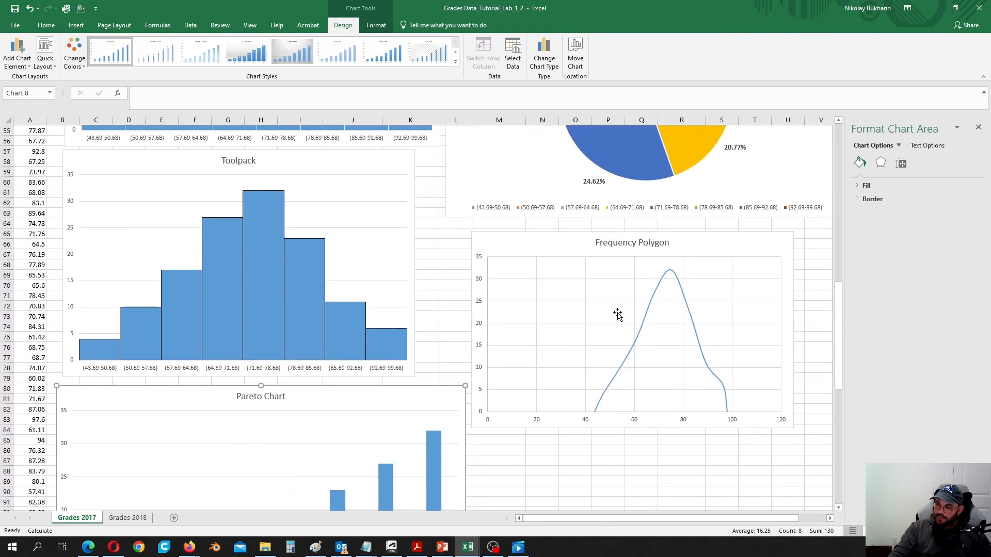
{"action": "scroll", "coordinate": [617, 313], "scroll_direction": "up", "scroll_amount": 11}
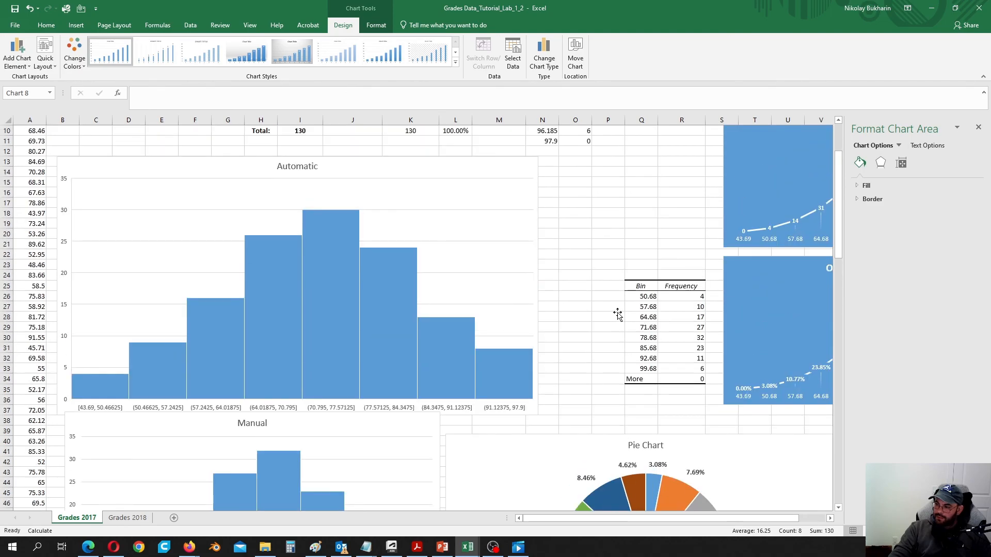
{"action": "left_click", "coordinate": [612, 298]}
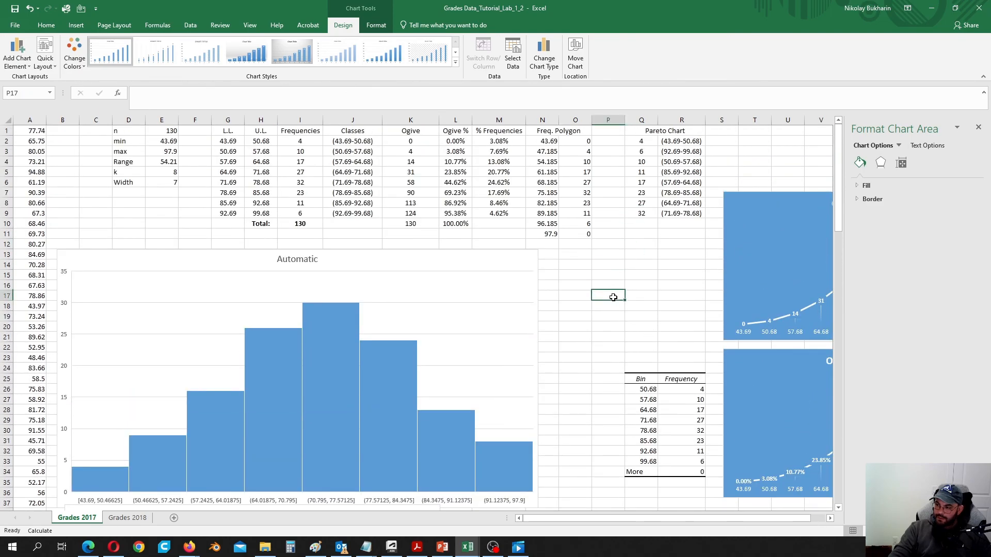